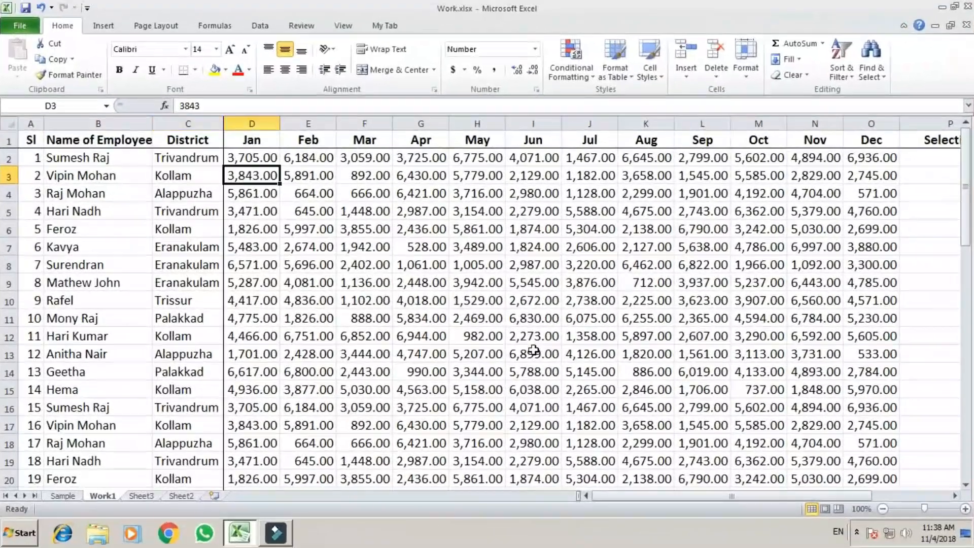
Step: Step between nearby cells in rows 3 and 4, around the Jan value and the Kollam cell
key(Up)
key(Down)
key(Down)
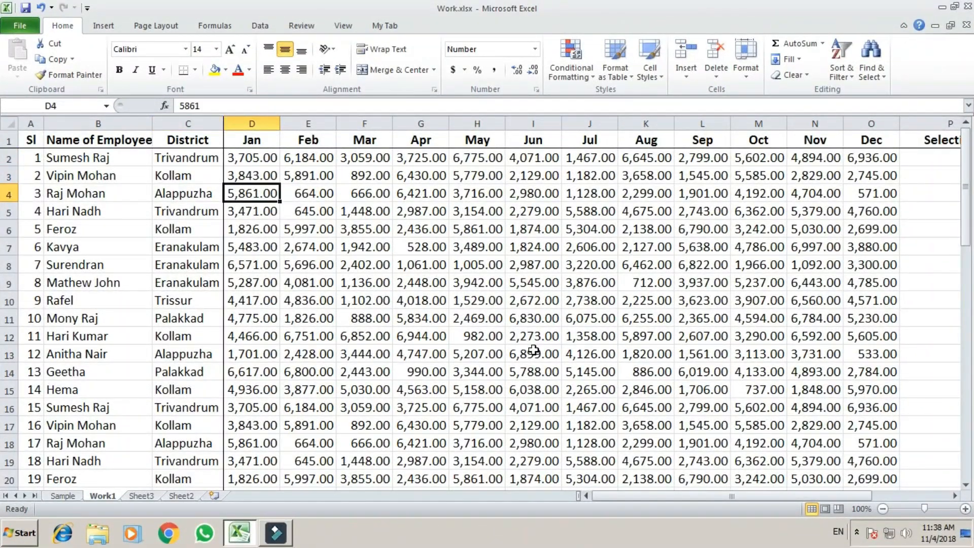
key(Left)
key(Left)
key(Right)
key(Right)
key(Right)
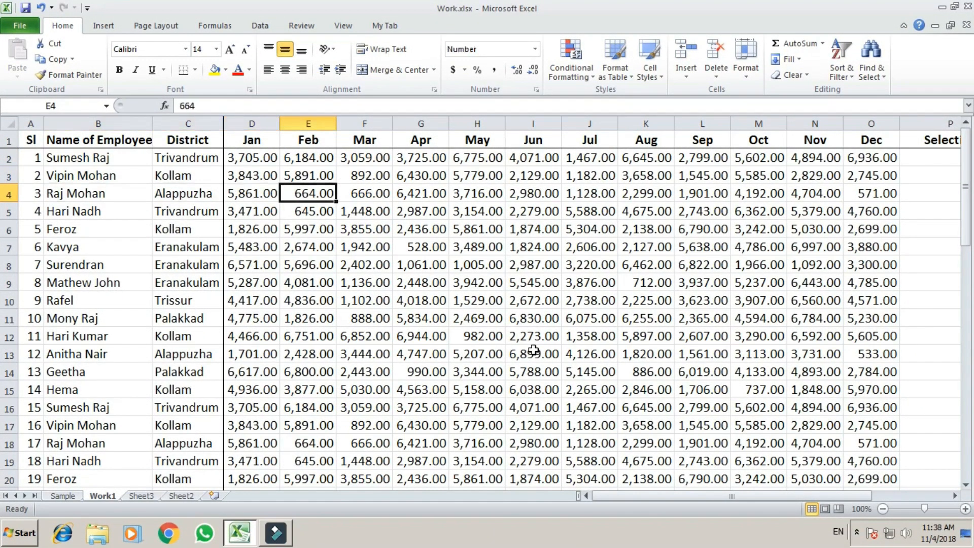
key(Left)
key(Left)
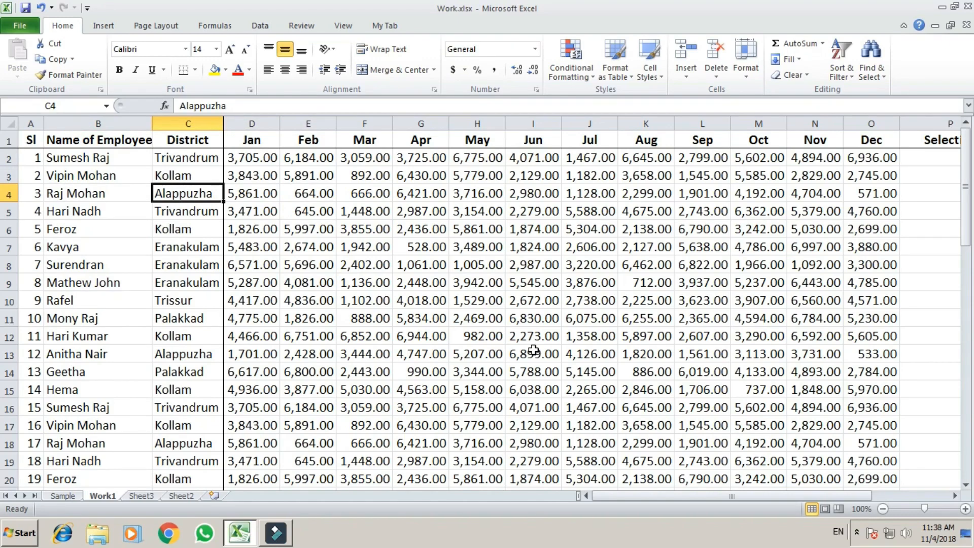
key(Up)
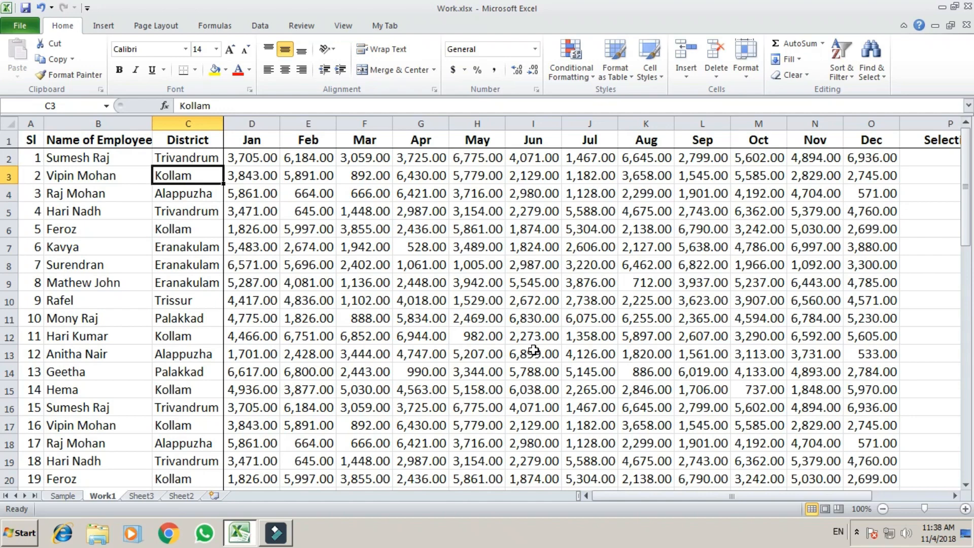
Step: Jump to the table's edges (last row 57, Dec column, Sl header), then open Find from A2
key(ctrl+Down)
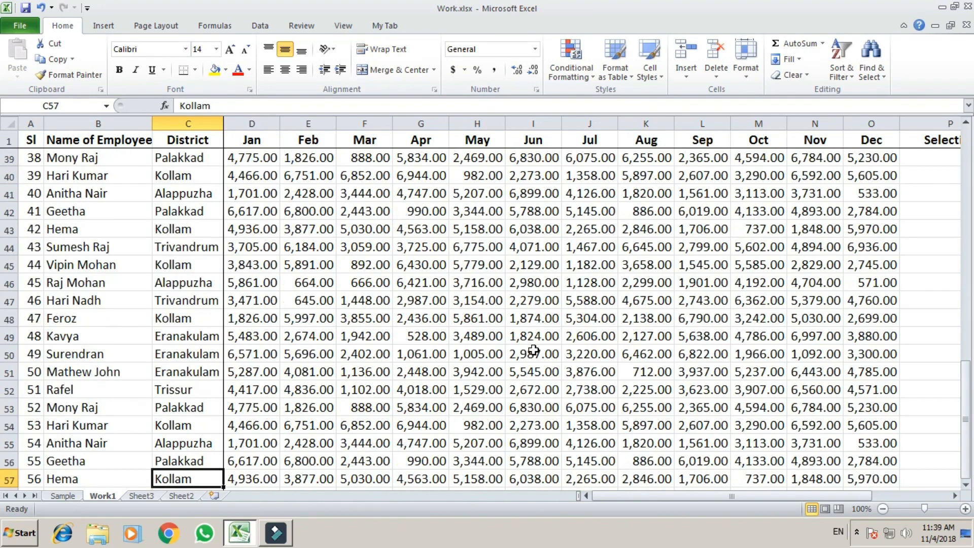
key(ctrl+Home)
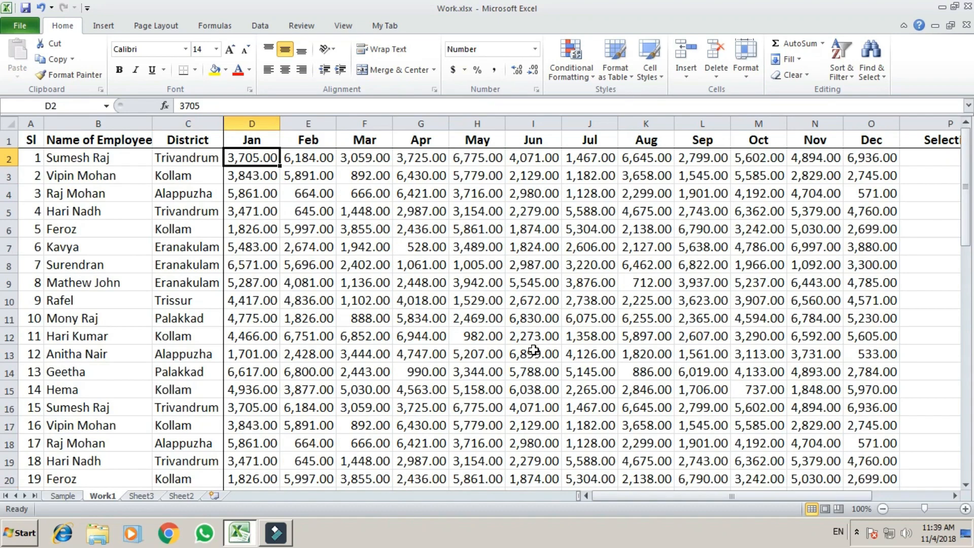
key(Left)
key(Left)
key(Left)
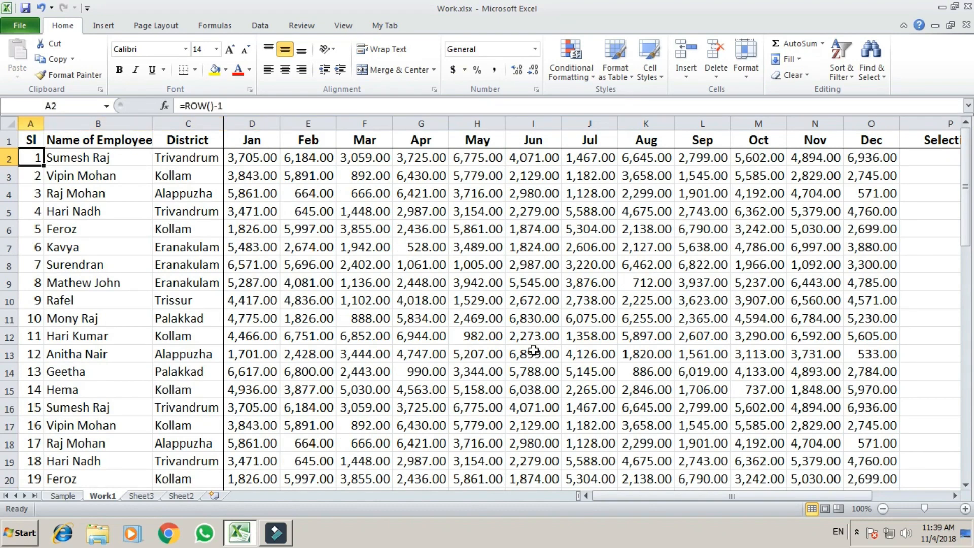
key(ctrl+Down)
key(ctrl+Up)
key(ctrl+Down)
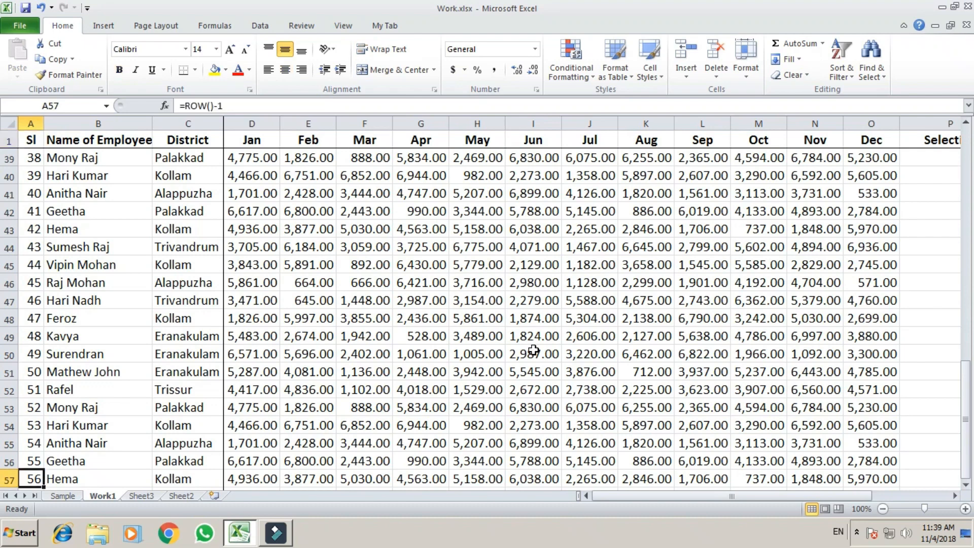
key(ctrl+Right)
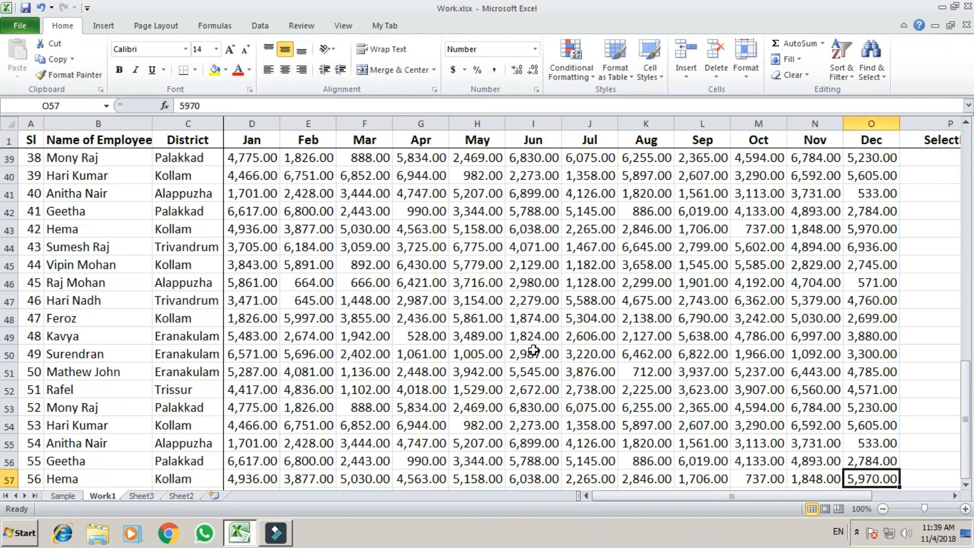
key(ctrl+Up)
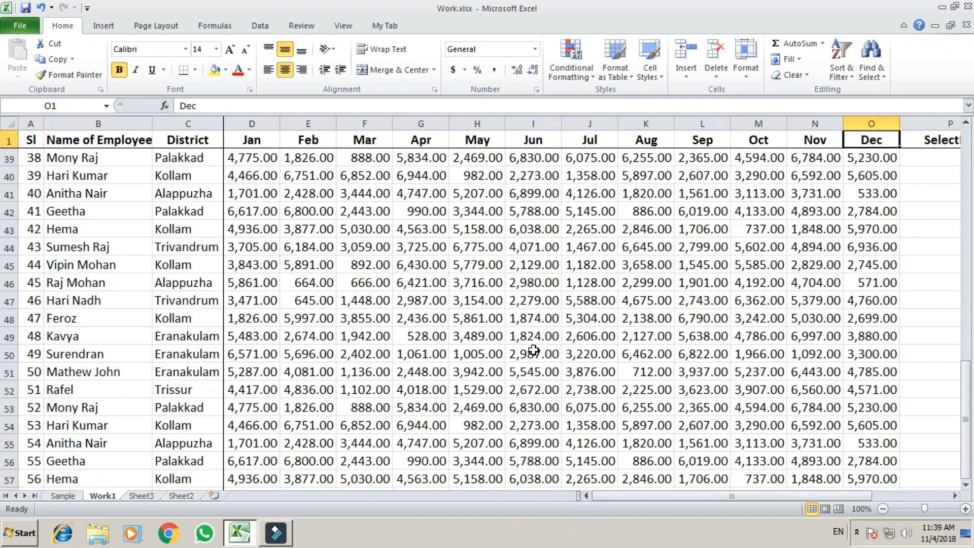
key(ctrl+Left)
key(ctrl+Down)
key(ctrl+Right)
key(ctrl+Up)
key(ctrl+Left)
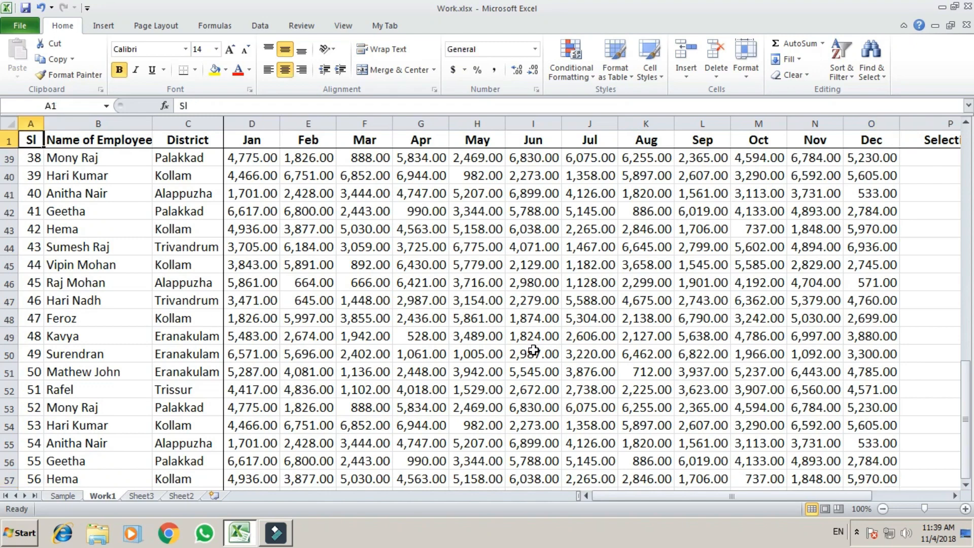
key(ctrl+Down)
key(ctrl+Right)
key(ctrl+Up)
key(ctrl+Left)
key(ctrl+Down)
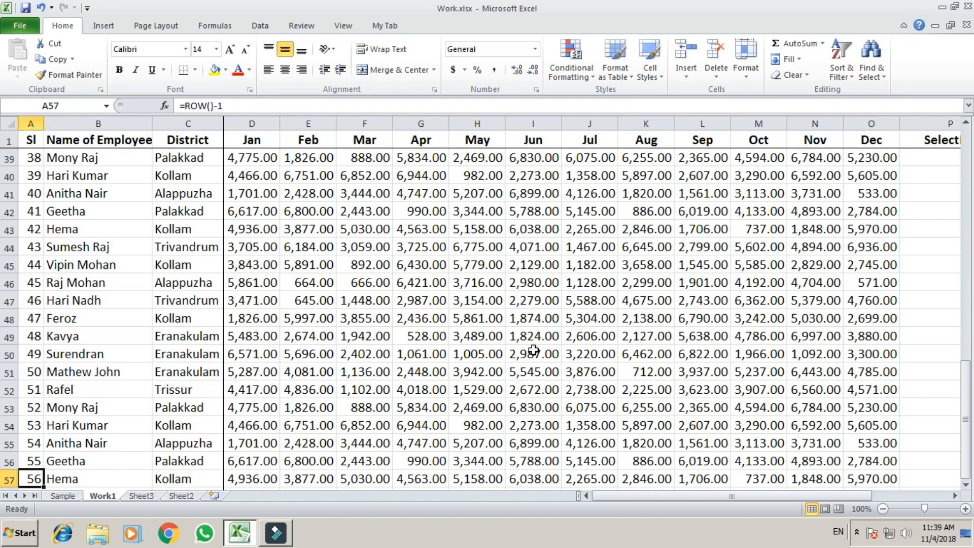
key(ctrl+Right)
key(ctrl+Up)
key(ctrl+Left)
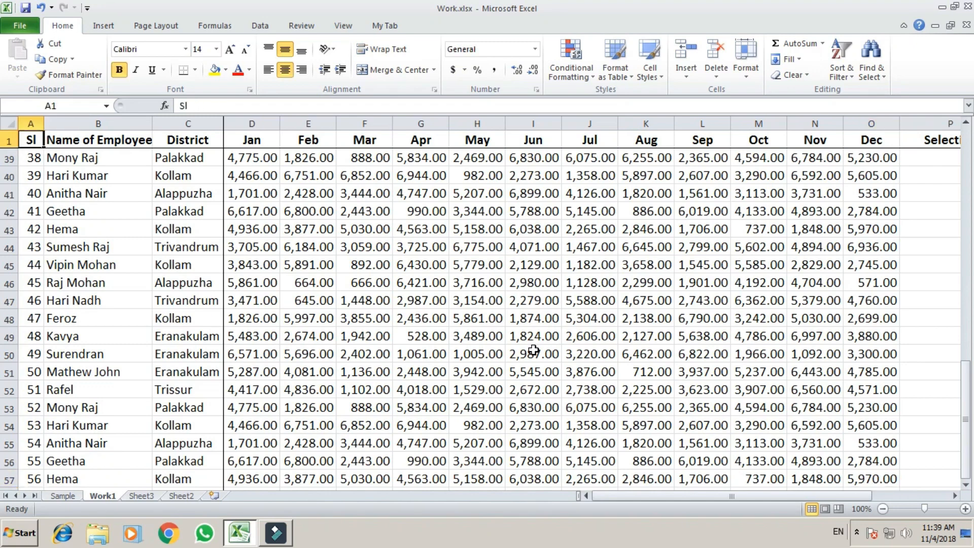
key(Down)
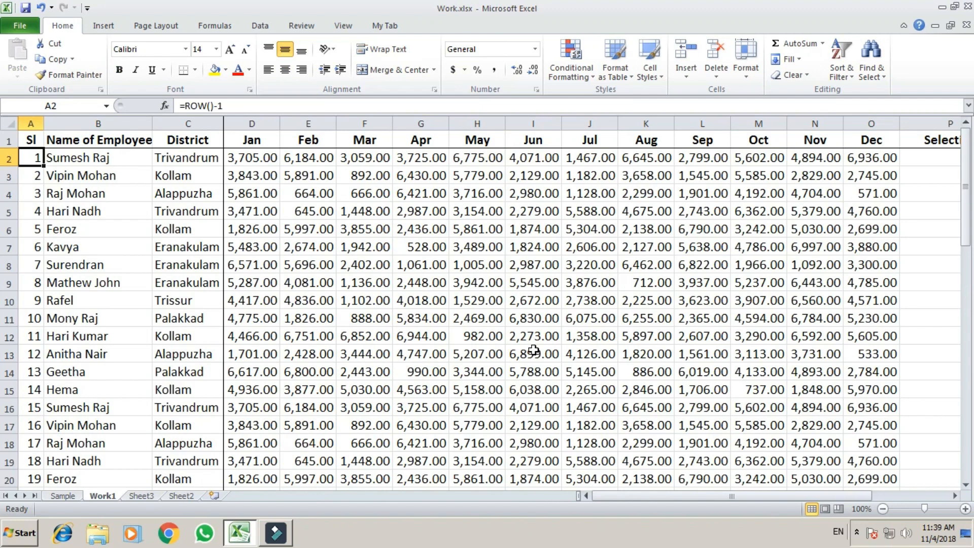
key(ctrl+f)
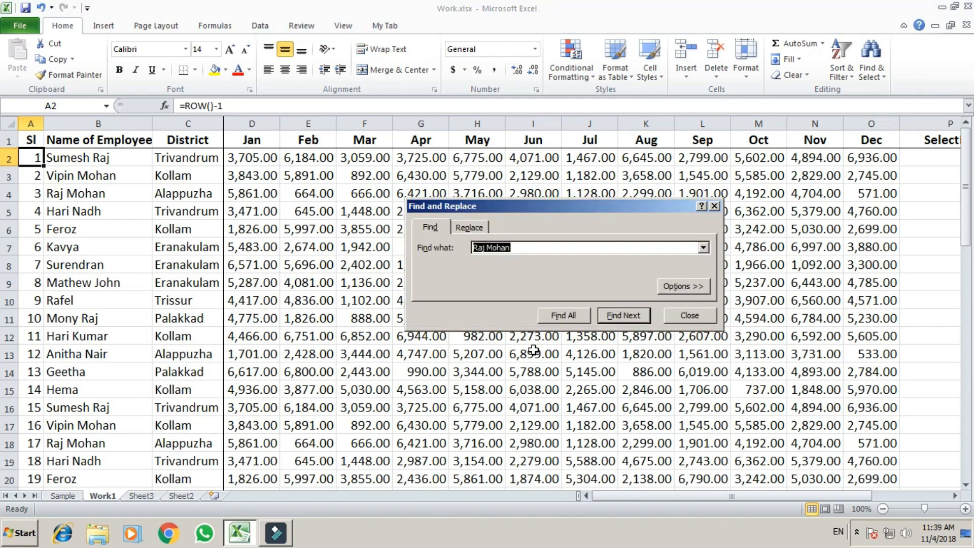
Step: Search for the employee's name, step through its four matches, then close the dialog
text(Fer)
key(BackSpace)
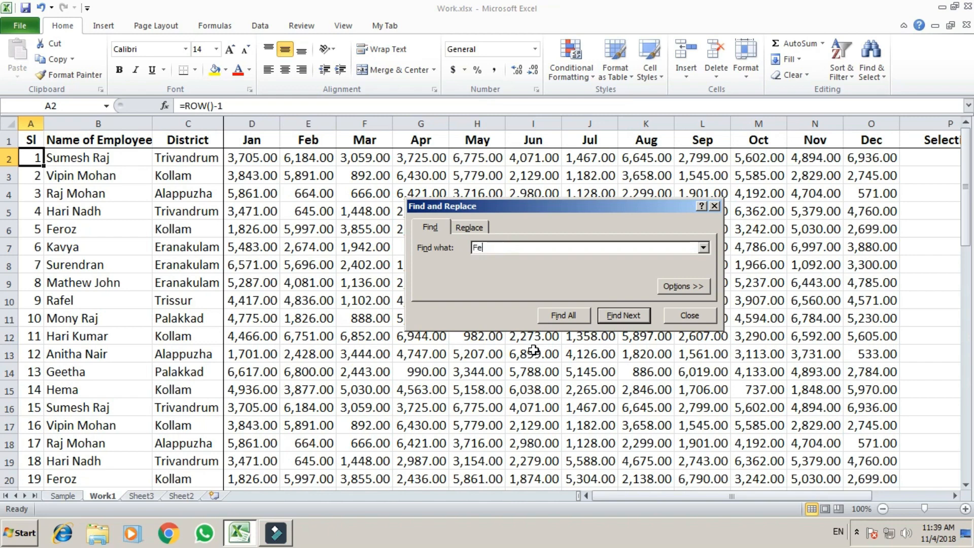
text(roz)
key(Return)
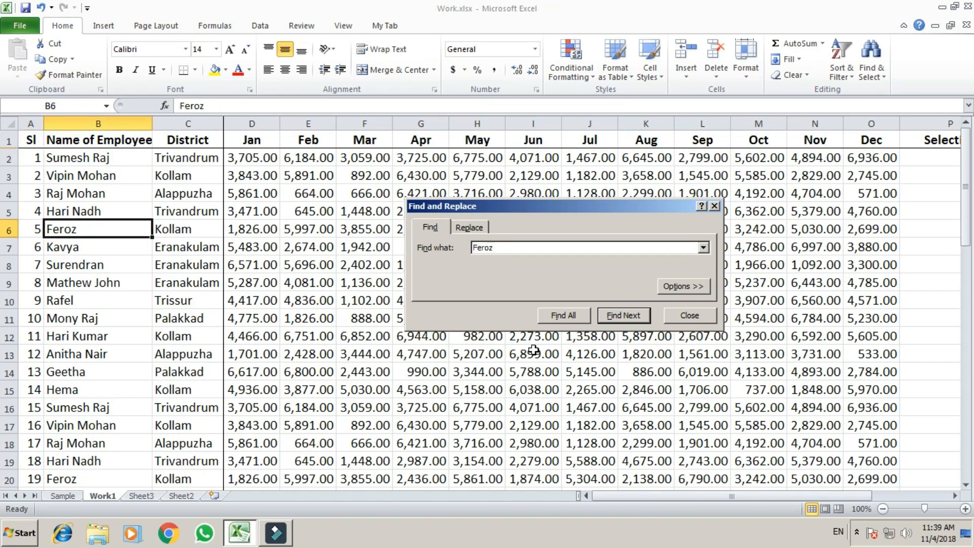
key(Return)
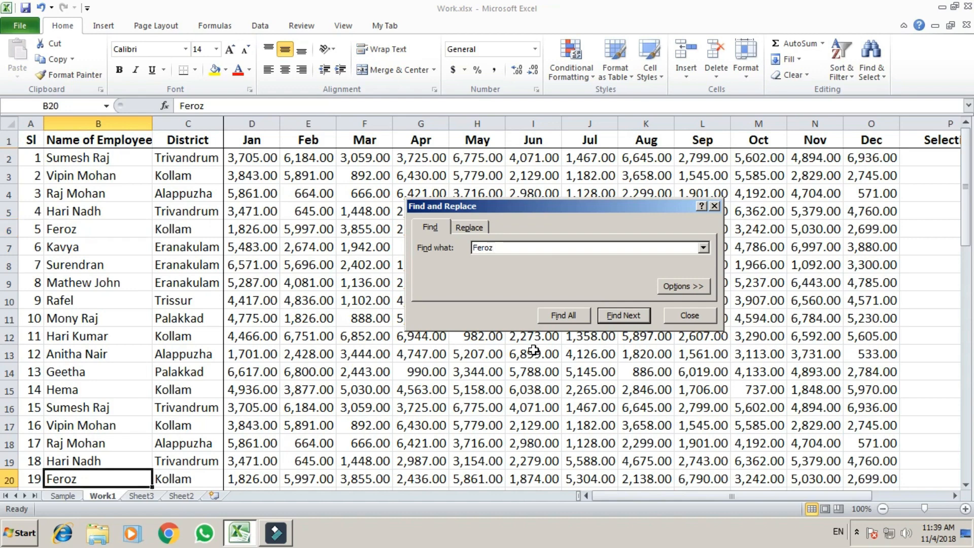
key(Return)
key(Return)
key(Return)
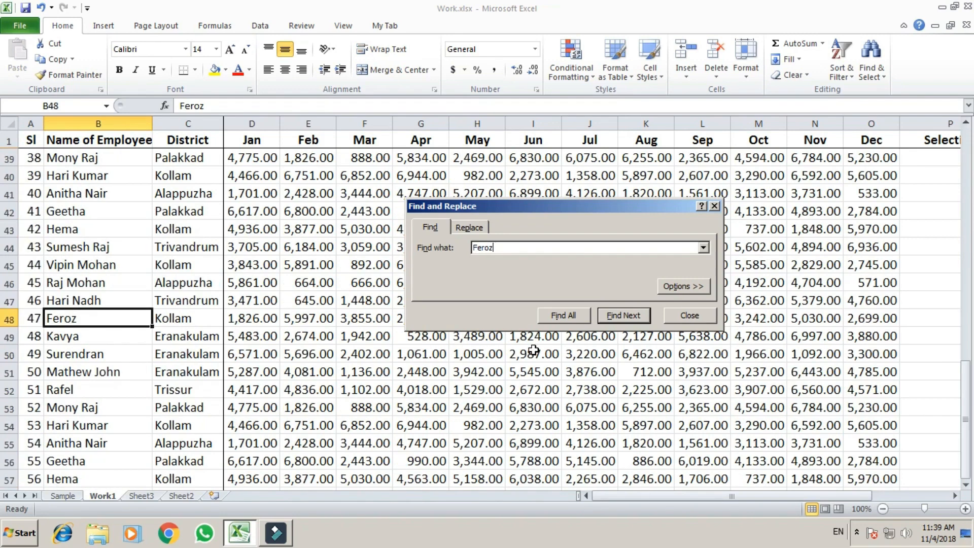
key(Return)
key(Return)
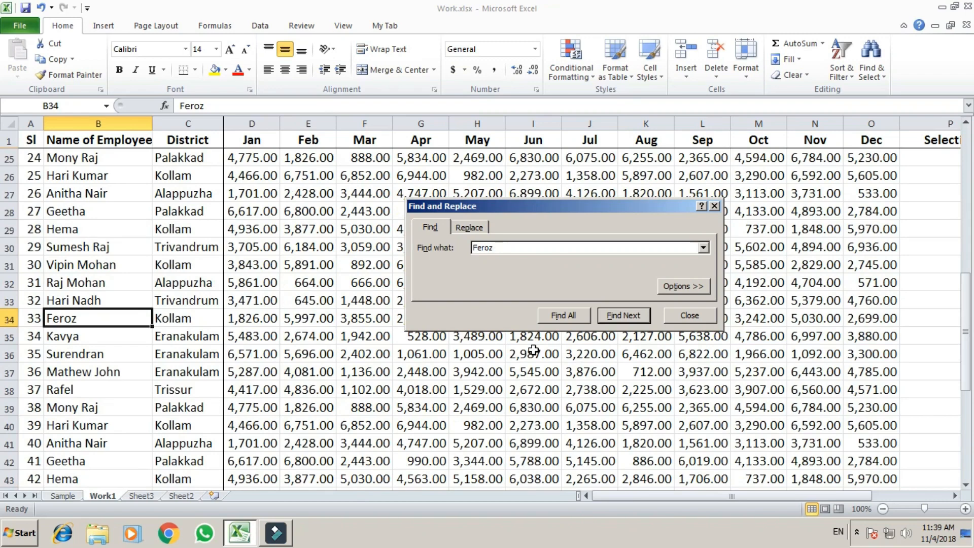
key(Escape)
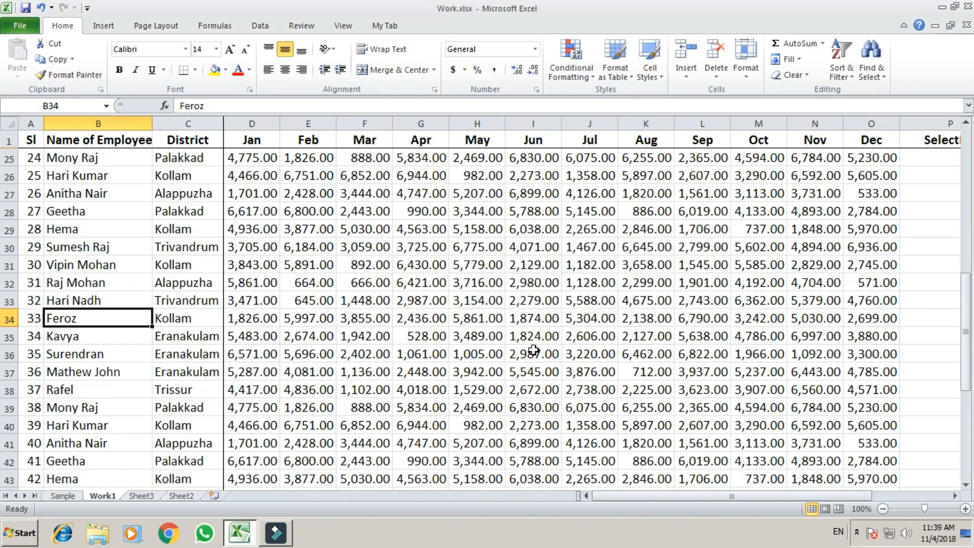
key(Up)
key(Up)
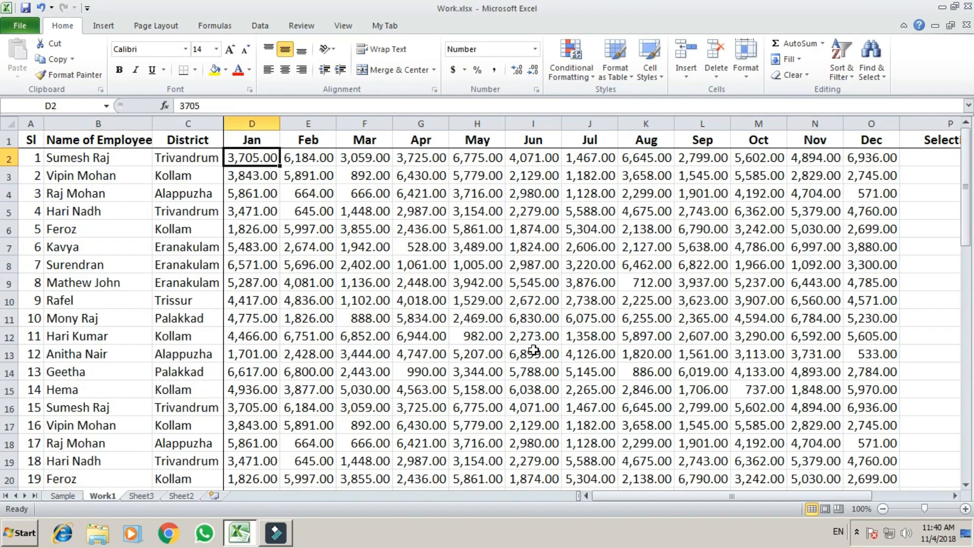
key(Home)
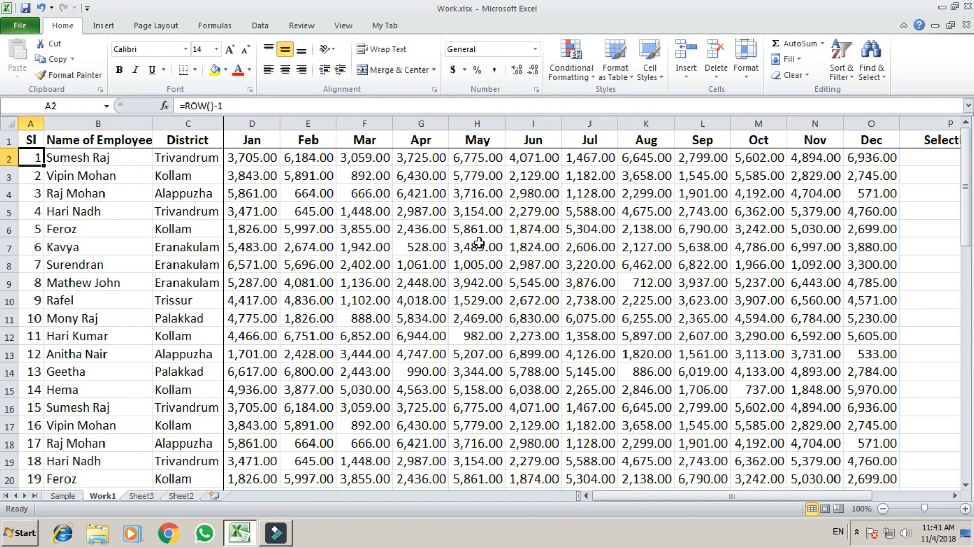
key(ctrl+f)
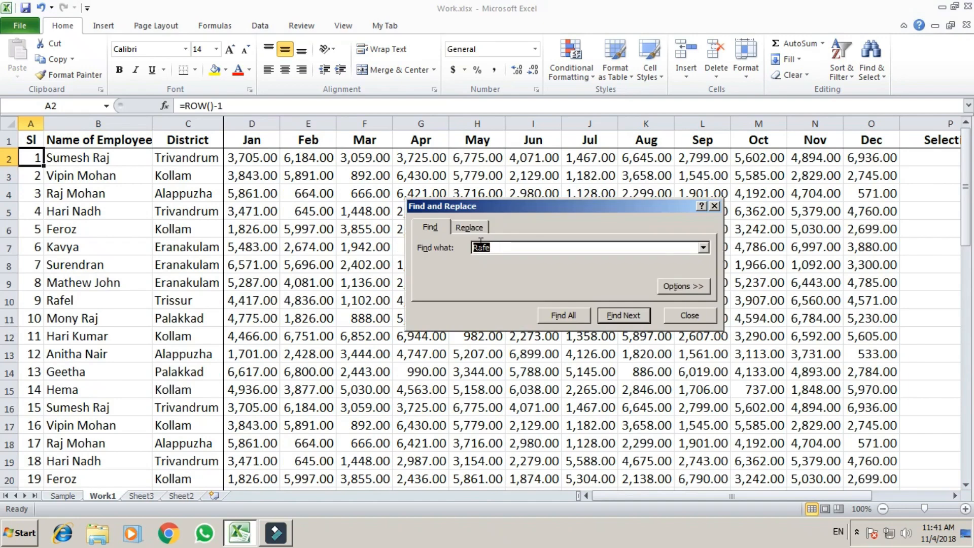
key(ctrl+h)
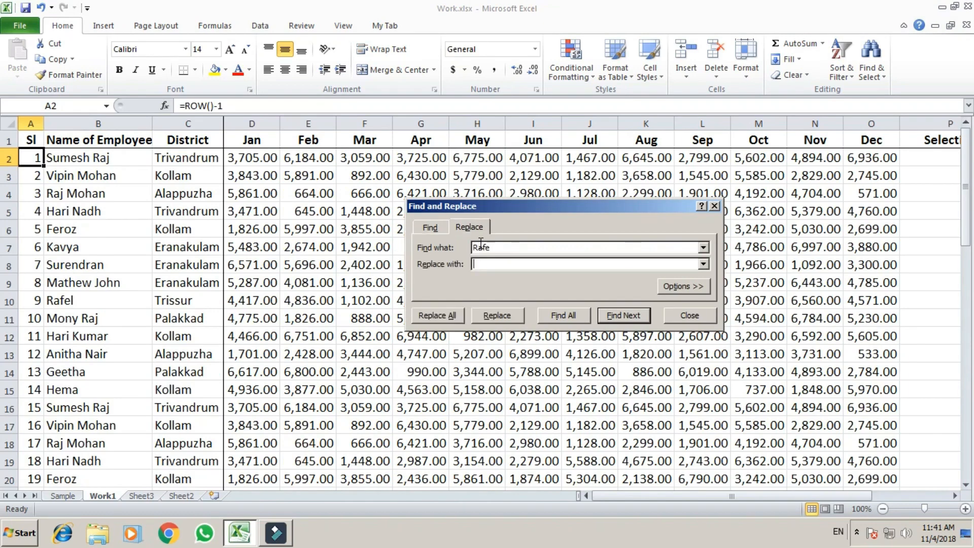
double_click(480, 242)
text(Kollam)
text(Alappur)
key(BackSpace)
text(zah)
click(449, 316)
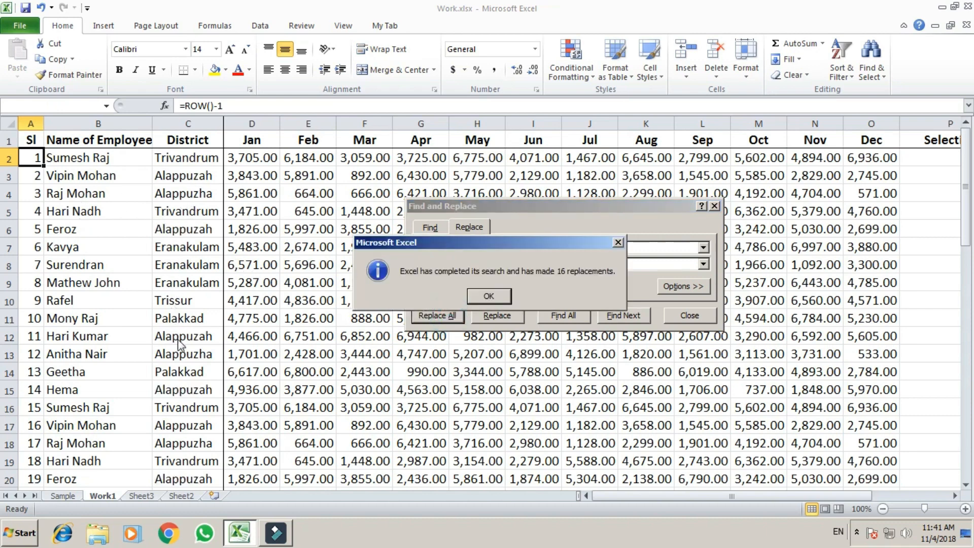
click(488, 295)
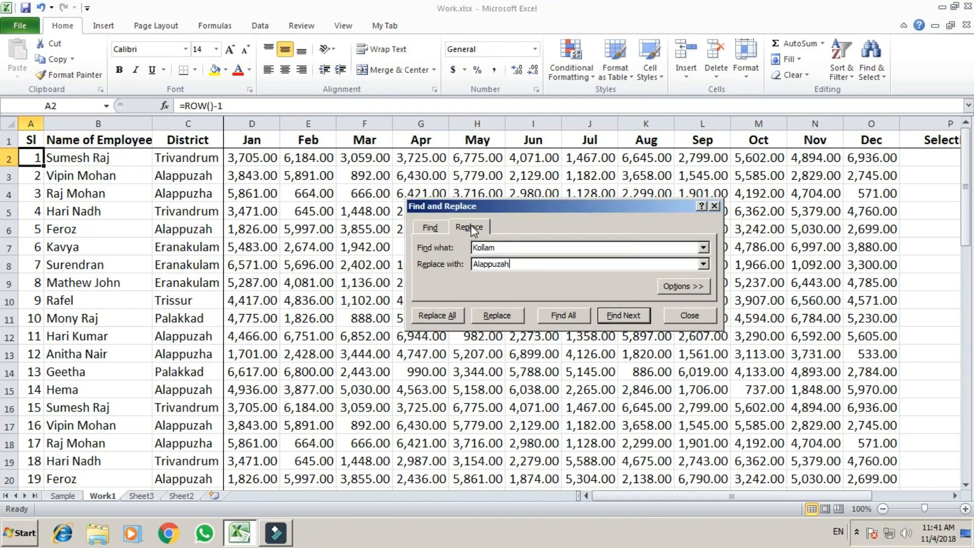
click(714, 206)
click(369, 234)
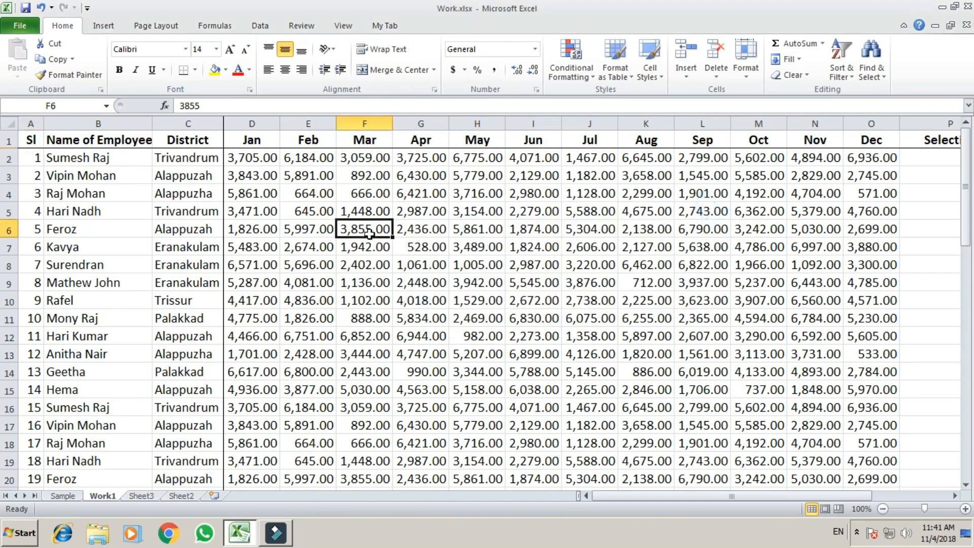
key(ctrl+z)
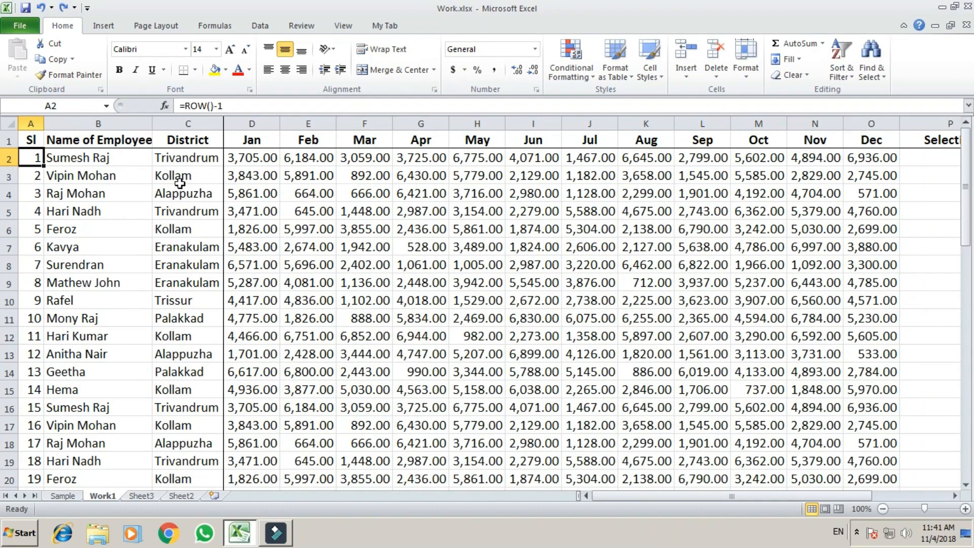
Step: Move along row 5 past the month values to the Selection column P and Search cell Q2
click(419, 247)
click(456, 158)
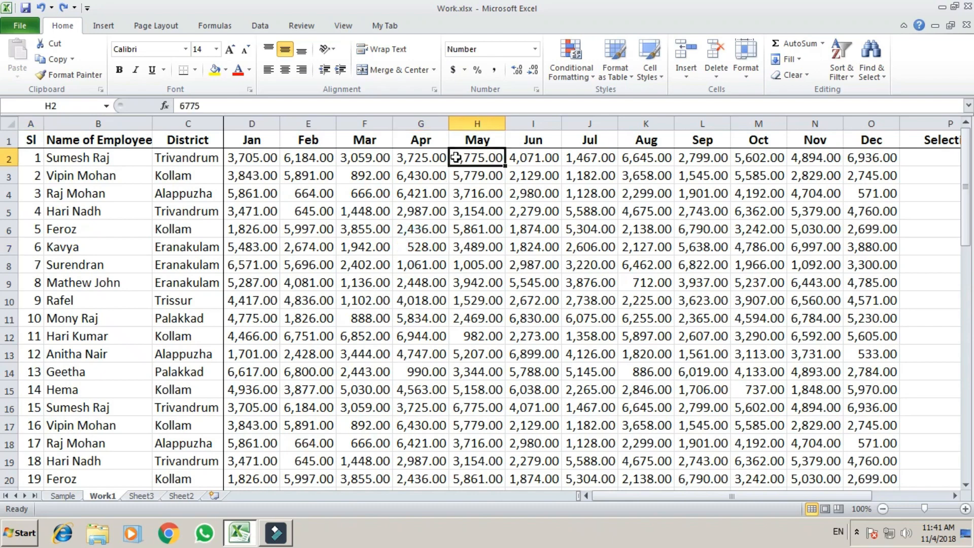
key(Left)
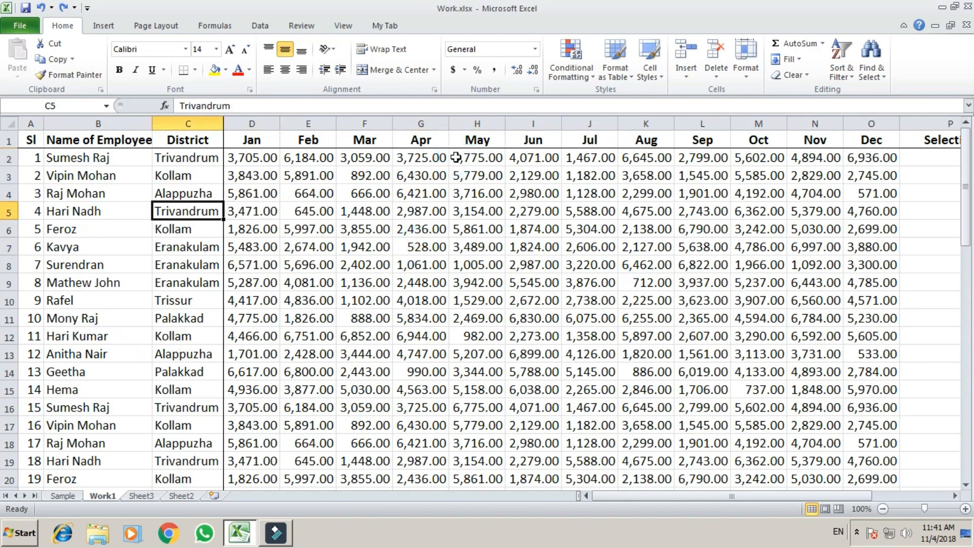
key(Right)
key(Right)
key(Right)
key(Right)
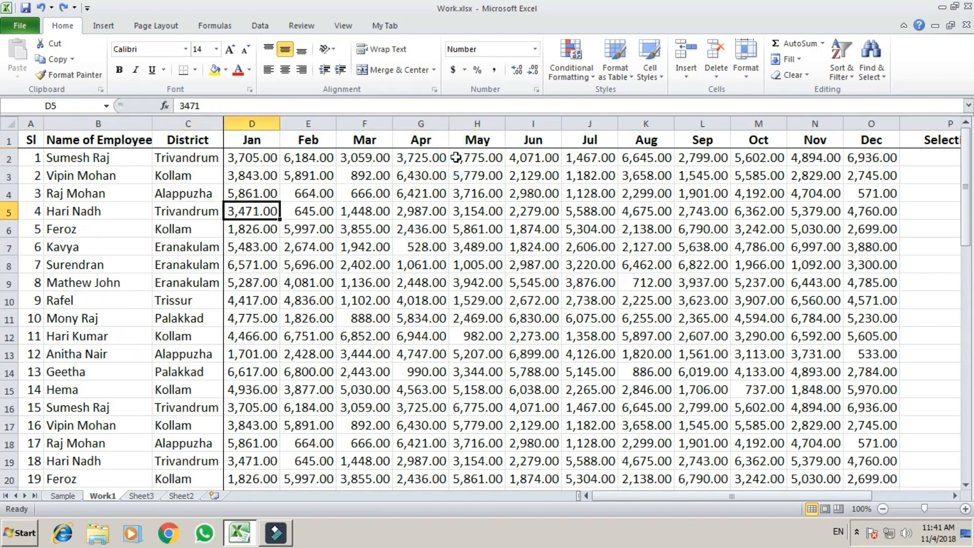
key(Left)
key(Left)
key(Left)
key(Left)
key(Left)
key(Left)
key(shift+Right)
key(shift+Right)
key(shift+Right)
key(shift+Right)
key(shift+Right)
key(shift+Right)
key(shift+Right)
key(shift+Right)
key(shift+Right)
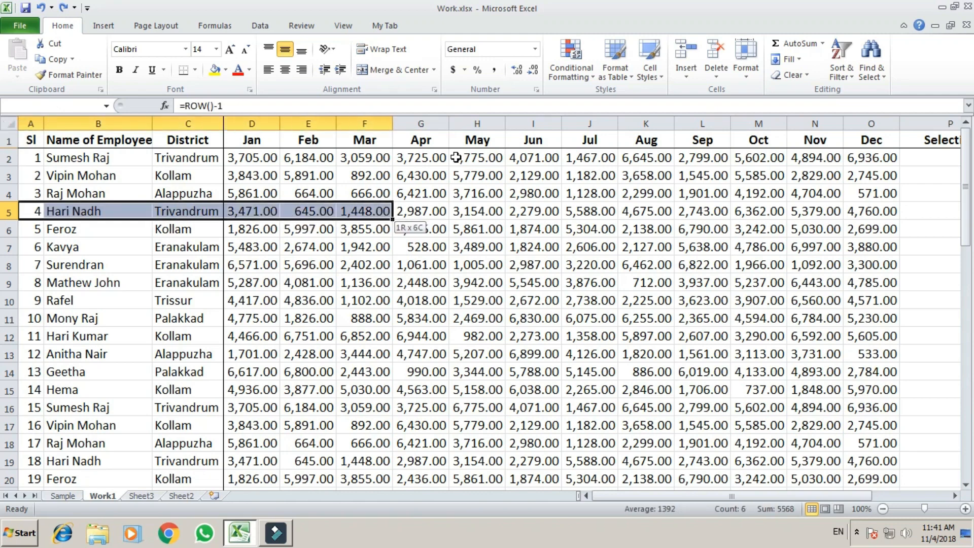
key(Left)
key(Right)
key(Right)
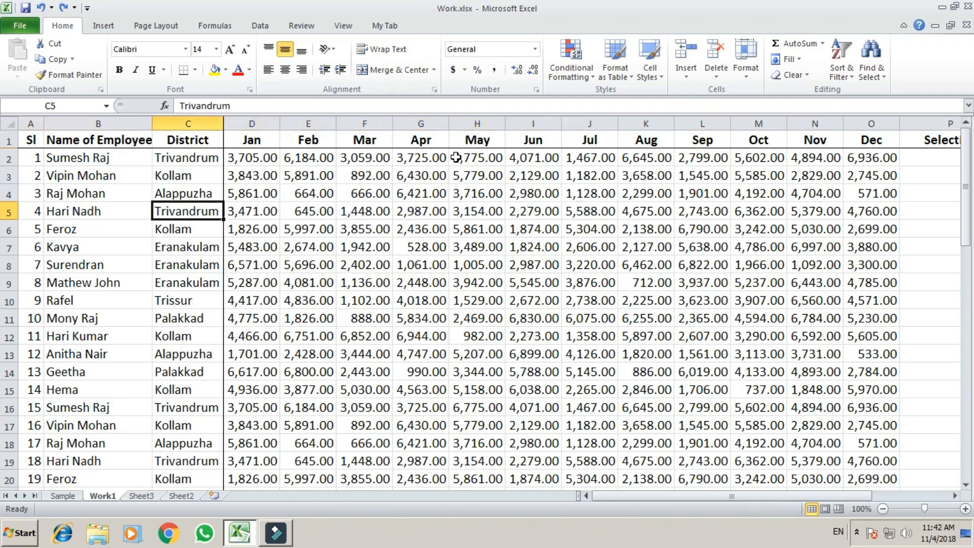
key(Right)
key(Right)
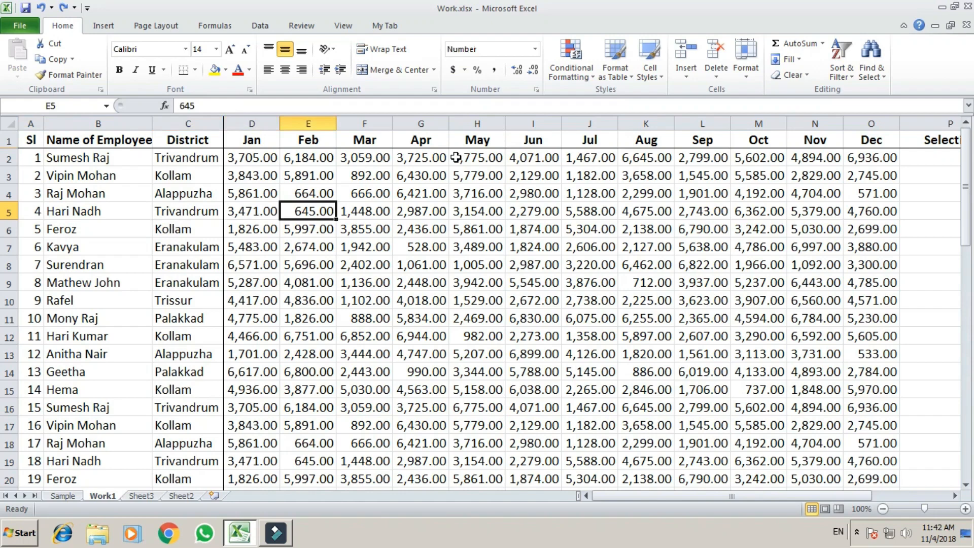
key(Right)
key(Right)
key(Right)
key(Right)
key(Right)
key(Right)
key(Right)
key(Right)
key(Right)
key(Right)
key(Right)
key(Right)
key(Right)
key(Right)
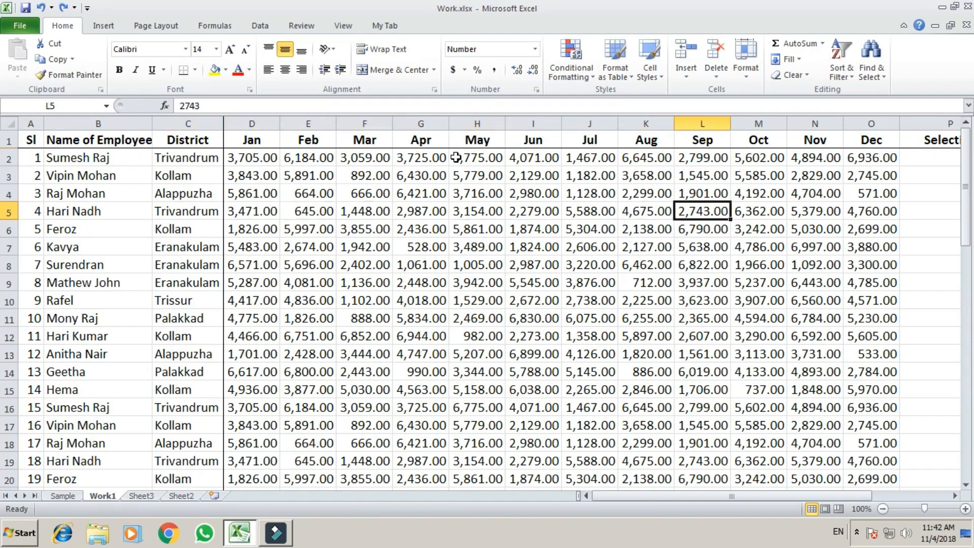
key(Left)
key(Left)
key(Left)
key(Up)
key(Up)
key(Up)
key(Up)
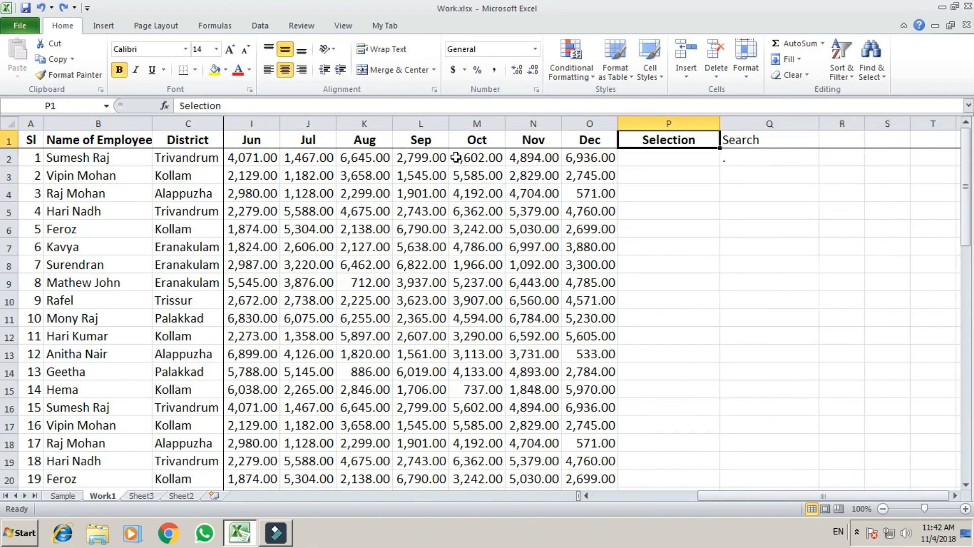
Step: Enter an employee's first name in Q2, then check the highlighted row and the Selection district list
key(Right)
key(Down)
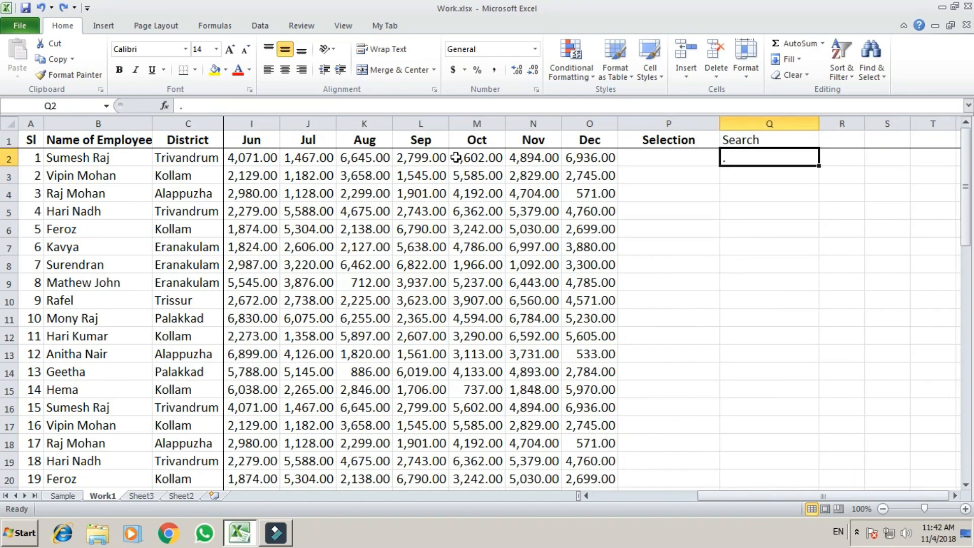
text(Hari)
key(Return)
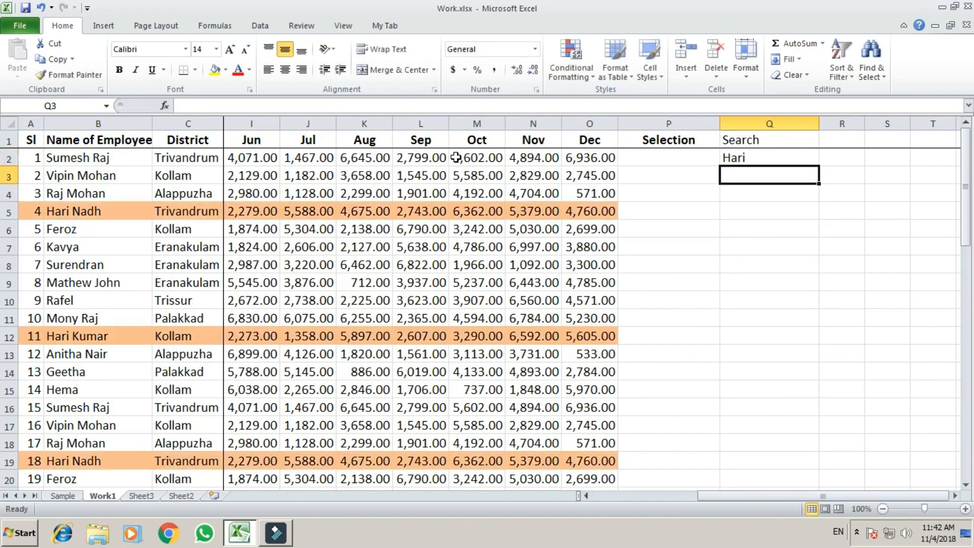
key(Left)
key(Left)
key(Left)
key(Left)
key(Left)
key(Left)
key(Left)
key(Left)
key(Left)
key(Left)
key(Left)
key(Down)
key(Down)
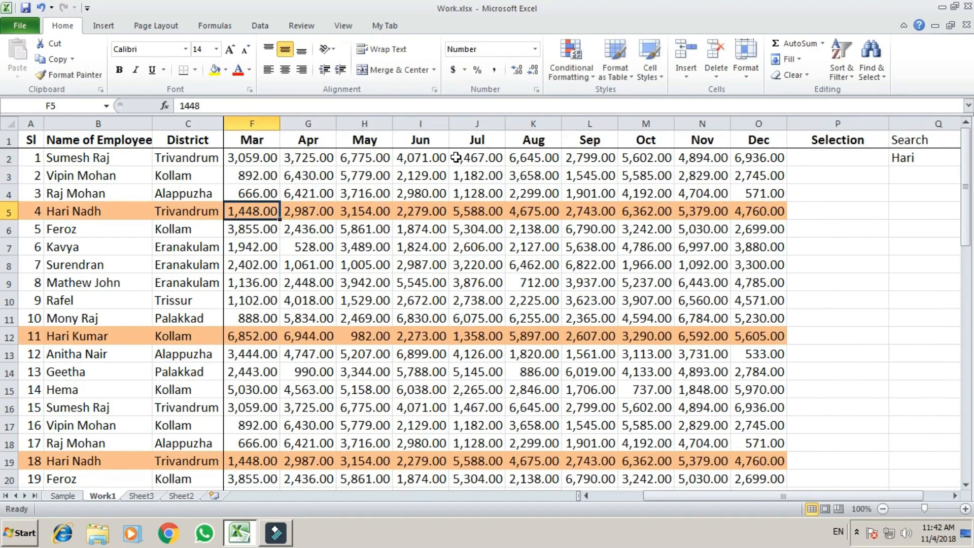
key(Left)
key(Left)
key(Left)
key(Left)
key(Left)
key(Down)
key(Down)
key(Down)
key(Down)
key(Down)
key(Down)
key(Down)
key(Down)
key(Down)
key(Down)
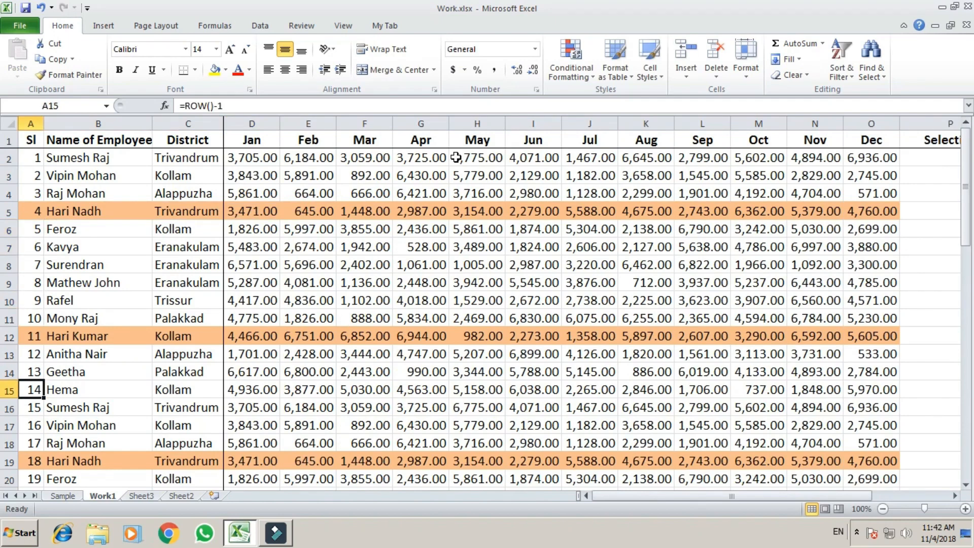
key(Up)
key(Up)
key(Up)
key(Up)
key(Up)
key(Up)
key(Up)
key(Up)
key(Up)
key(Up)
key(Up)
key(Up)
key(Up)
key(Up)
key(Right)
key(Down)
key(Down)
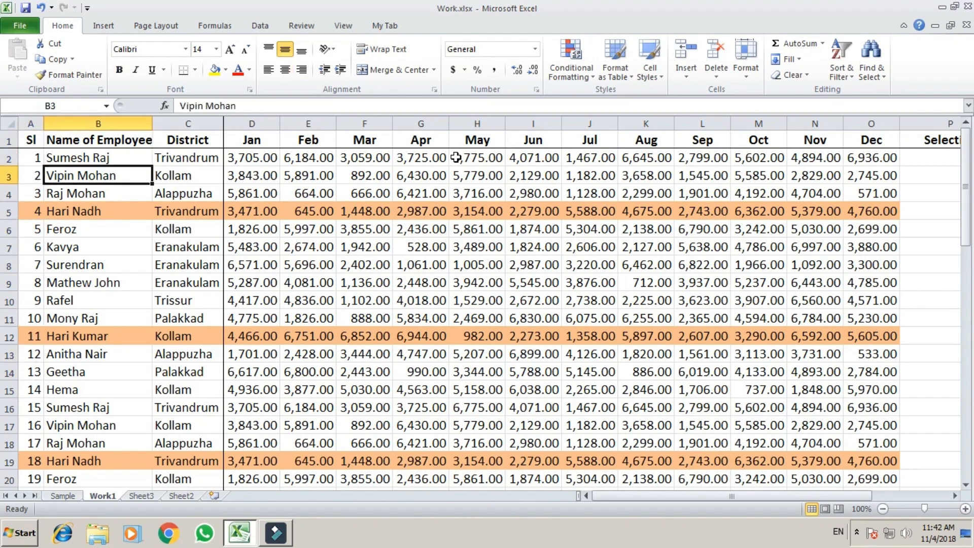
key(Right)
key(Right)
key(Right)
key(Right)
key(Right)
key(Right)
key(Right)
key(Right)
key(Right)
key(Right)
key(Right)
key(Right)
key(Right)
key(Right)
key(Right)
key(Right)
key(Left)
key(Left)
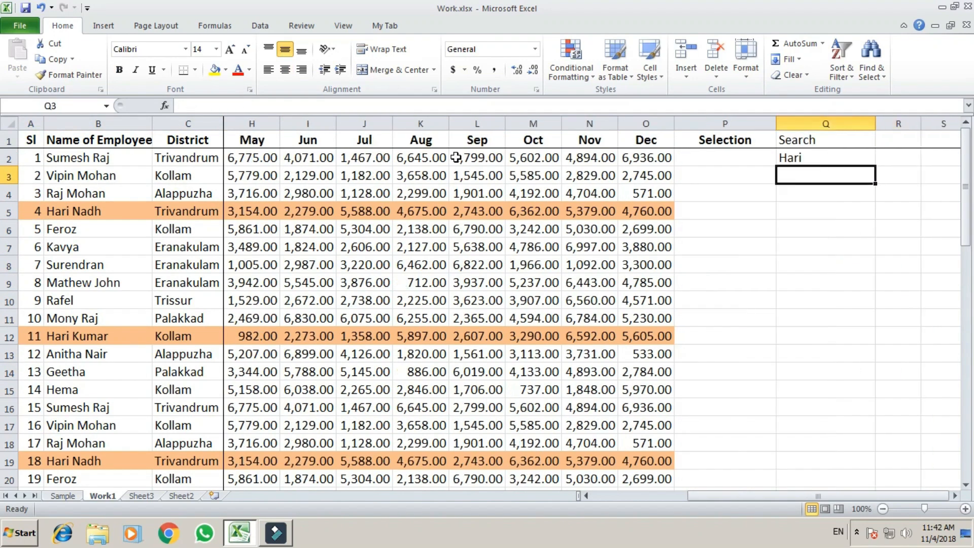
key(Up)
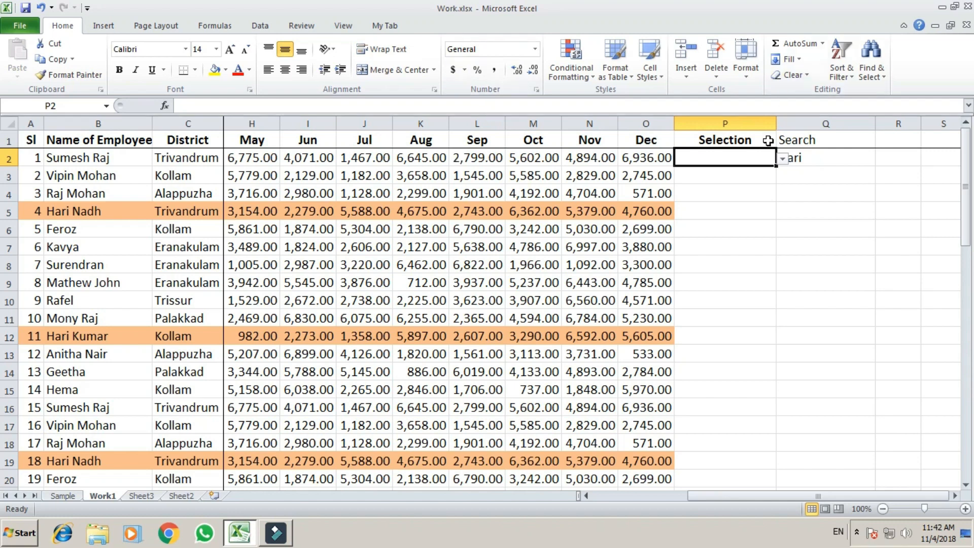
click(782, 159)
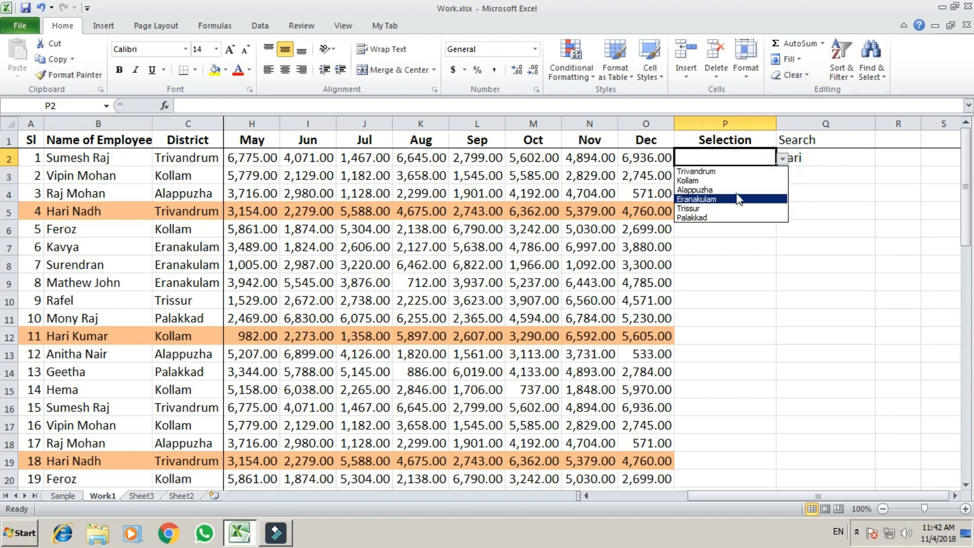
click(859, 158)
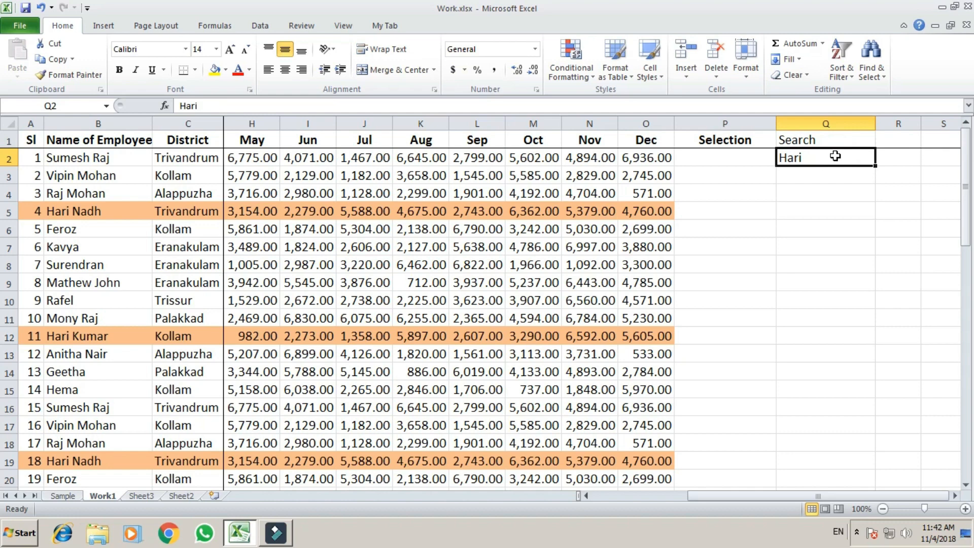
Step: Search for Kollam in Q2 and check the highlighted rows, including cell J11
text(Kollam)
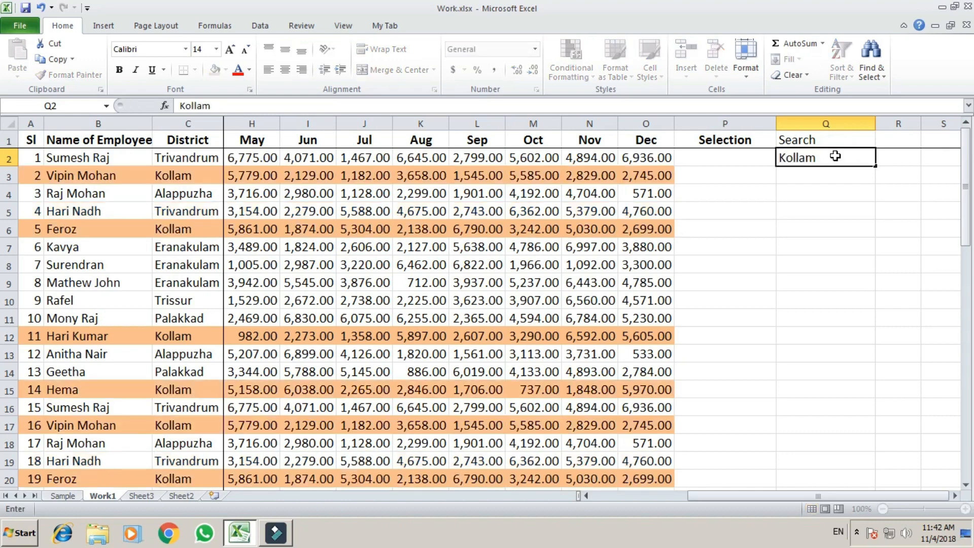
key(Return)
key(Up)
key(Down)
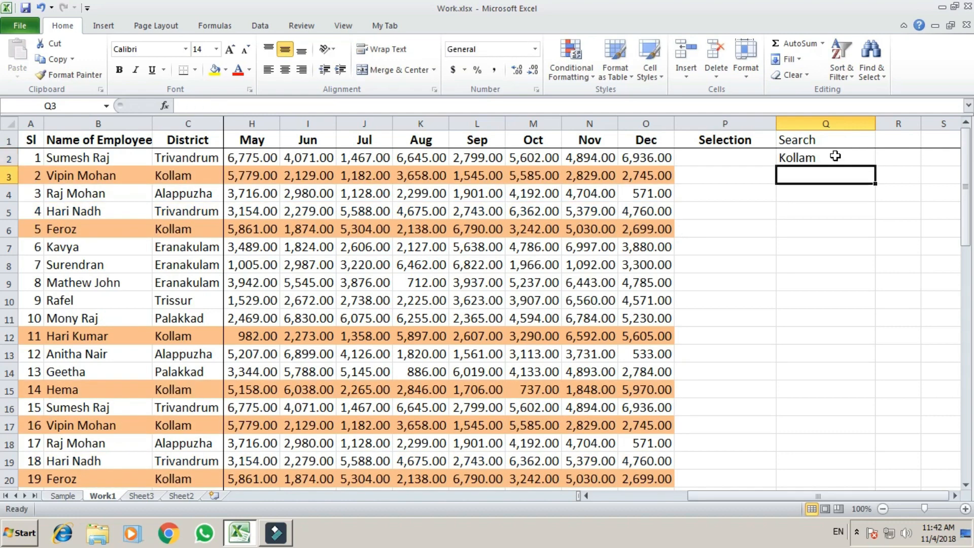
key(Down)
key(Up)
key(Up)
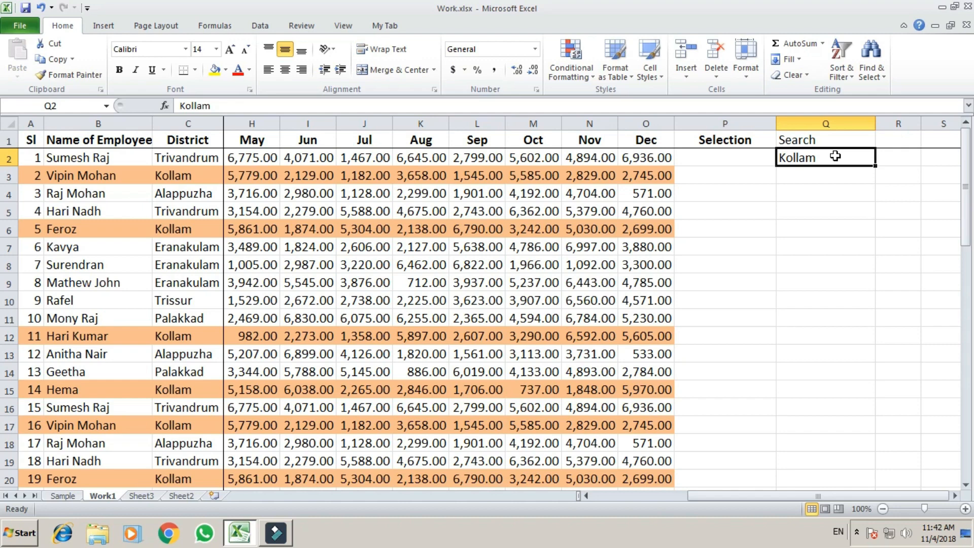
click(394, 318)
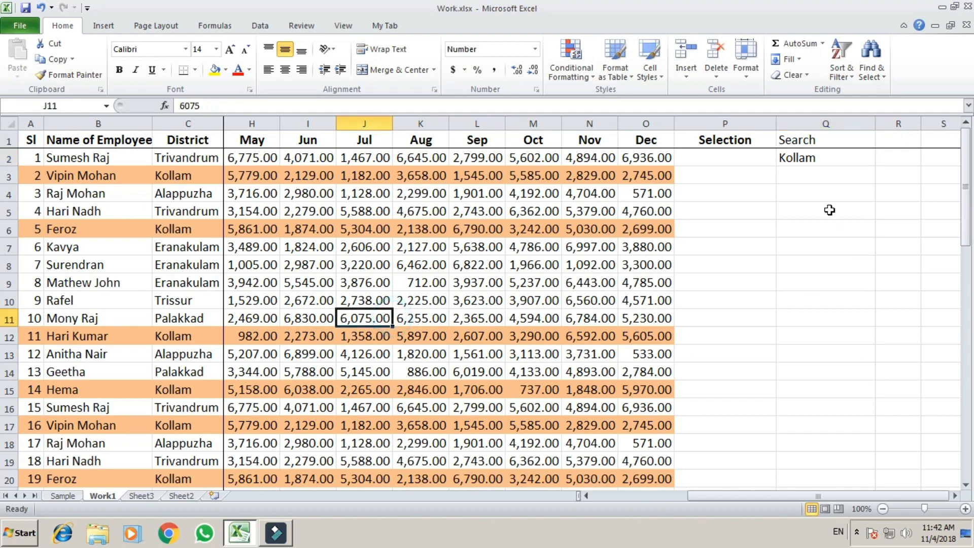
Step: Replace the search term with 6936 and check the matching values in the Nov column
click(829, 158)
text(6)
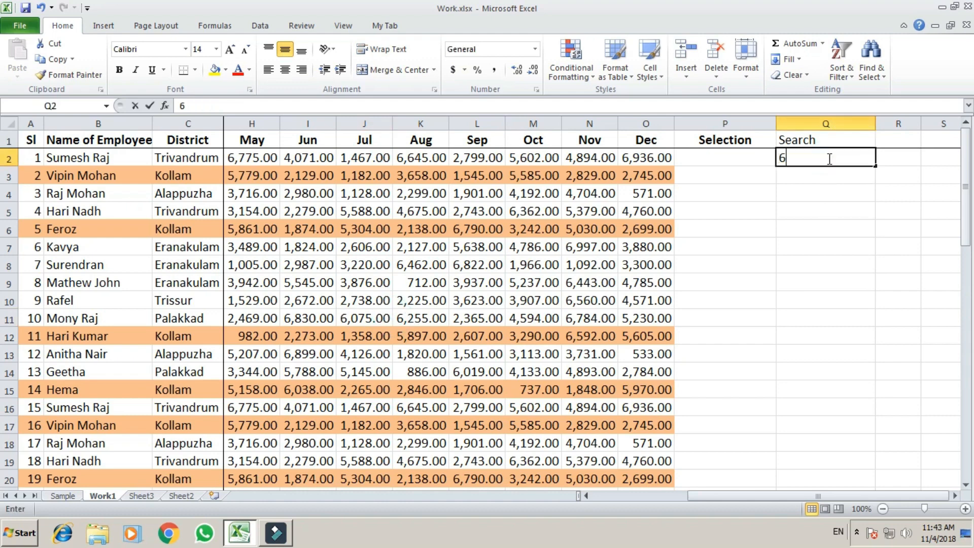
text(936)
key(Return)
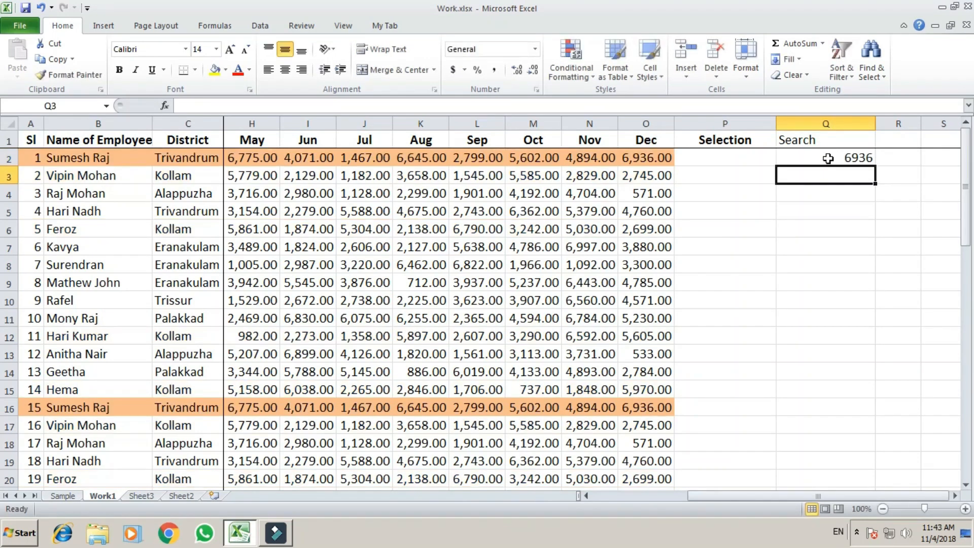
key(Up)
key(Left)
key(Left)
key(Left)
key(Down)
key(Down)
key(Down)
key(Down)
key(Down)
key(Down)
key(Down)
key(Down)
key(Down)
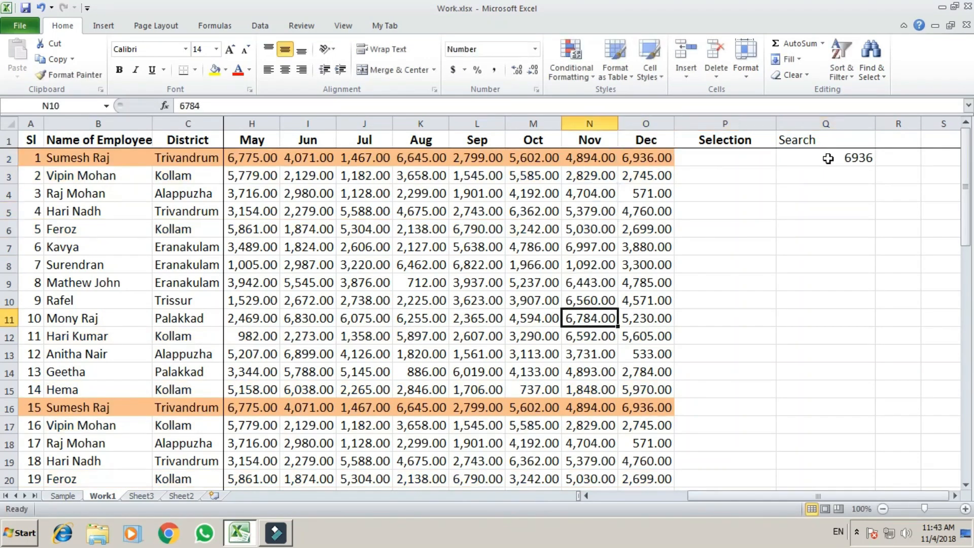
key(Down)
key(Down)
key(Down)
key(Down)
key(Down)
key(Down)
key(Down)
key(Down)
key(Down)
key(Down)
key(Down)
key(Down)
key(Down)
key(Down)
key(Down)
key(Down)
key(Up)
key(Up)
key(Up)
key(Up)
key(Up)
key(Up)
key(Up)
key(Up)
key(Up)
key(Up)
key(Up)
key(Up)
key(Up)
key(Up)
key(Up)
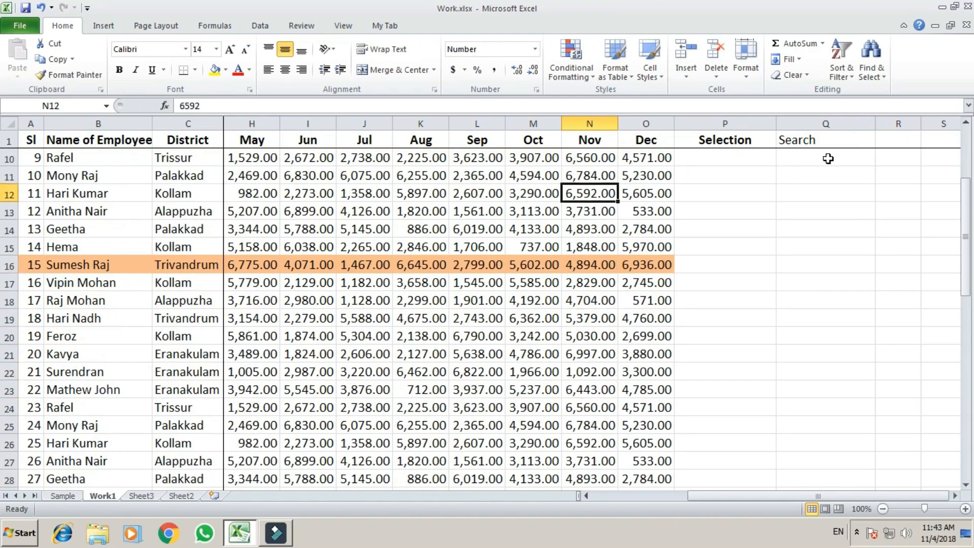
key(Up)
key(Up)
key(Up)
key(Up)
key(Up)
key(Up)
key(Up)
key(Up)
key(Up)
key(Up)
key(Up)
key(Down)
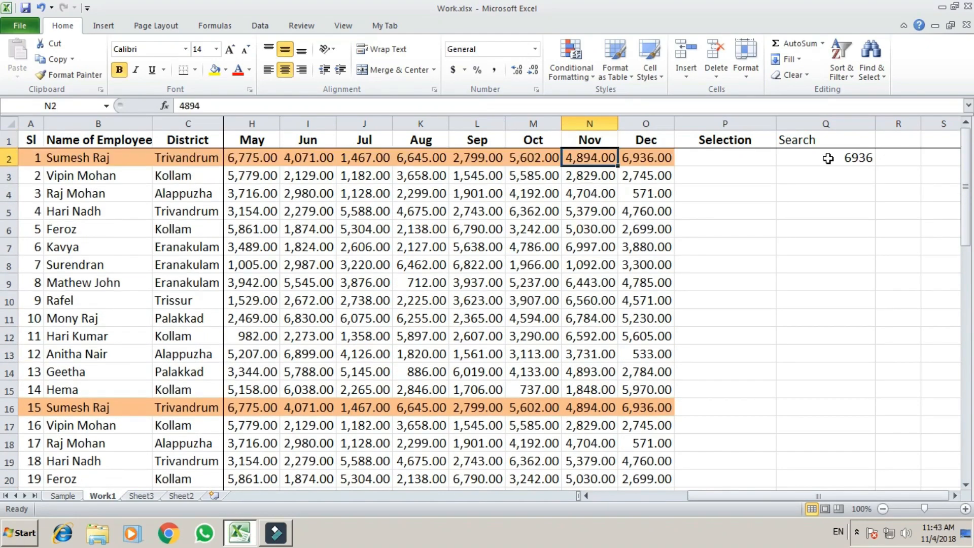
key(Right)
key(Right)
key(Right)
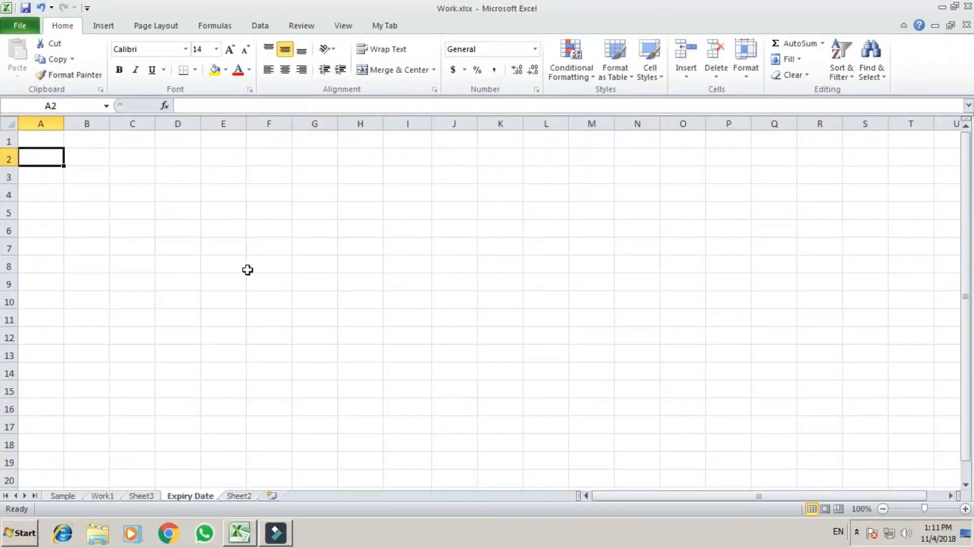
Step: Enter the headers Sl, File and Extn in cells A1 to C1
key(Up)
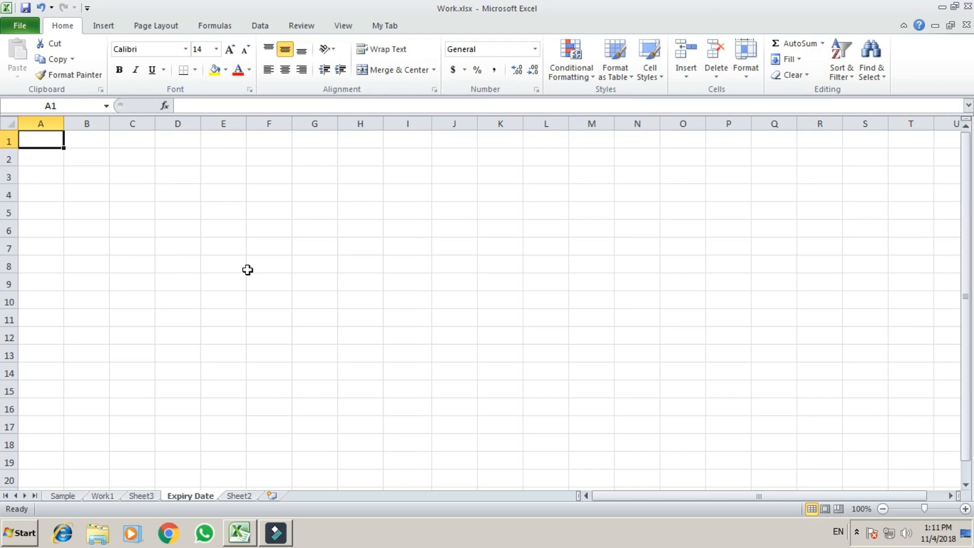
text(Sal)
key(BackSpace)
key(BackSpace)
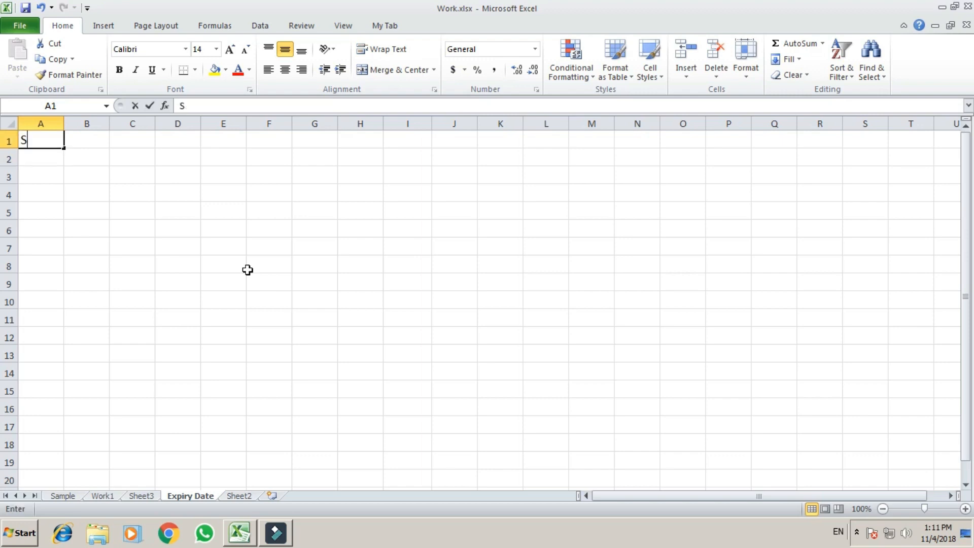
text(l)
key(Return)
key(Up)
key(Right)
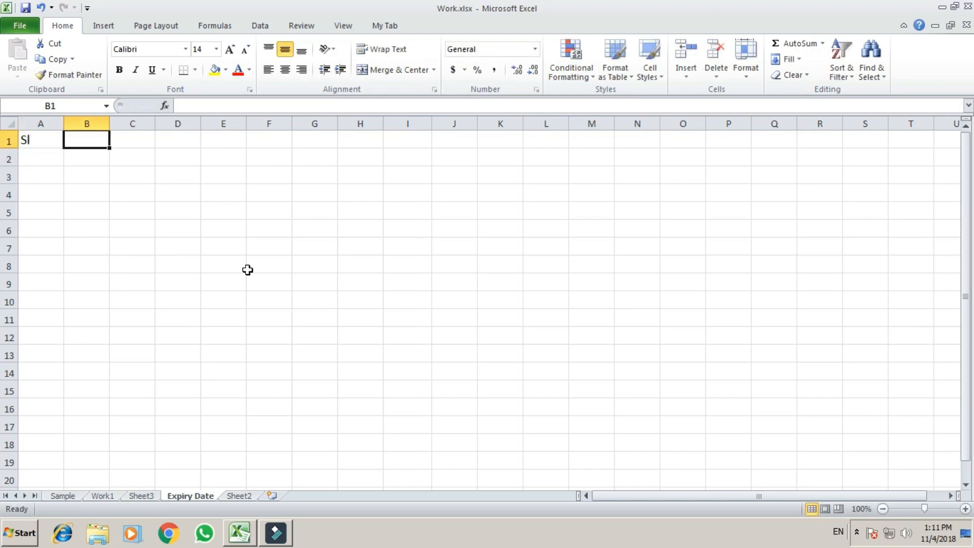
text(File)
key(Return)
key(Up)
key(Right)
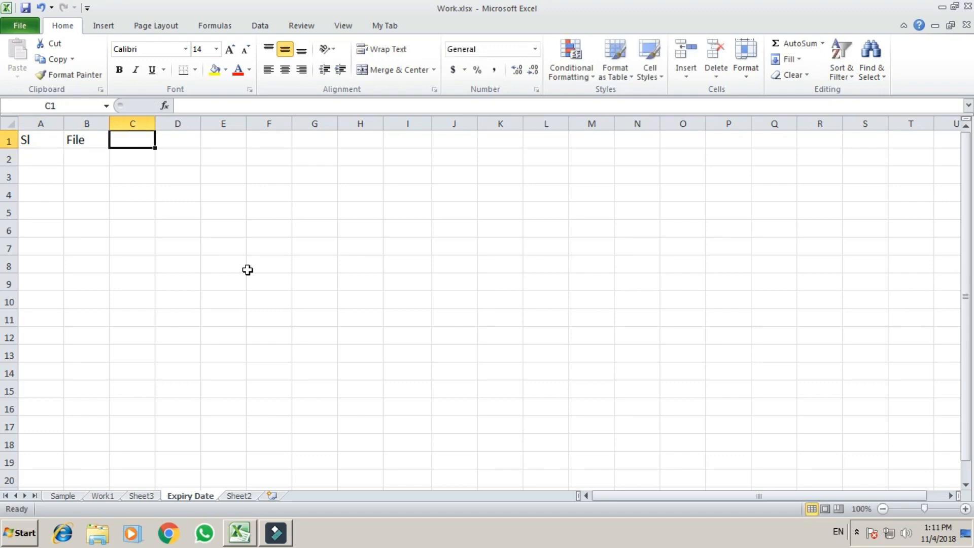
text(Extn)
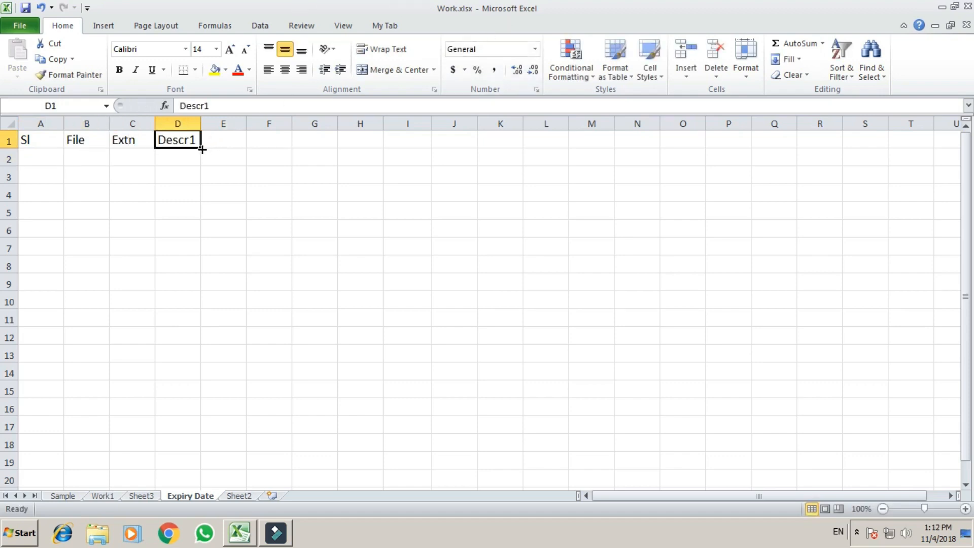
Step: Fill the Descr1–Descr3 headers, add Amount to Pay in G1, and widen column G
drag(201, 147, 283, 149)
click(253, 159)
click(320, 142)
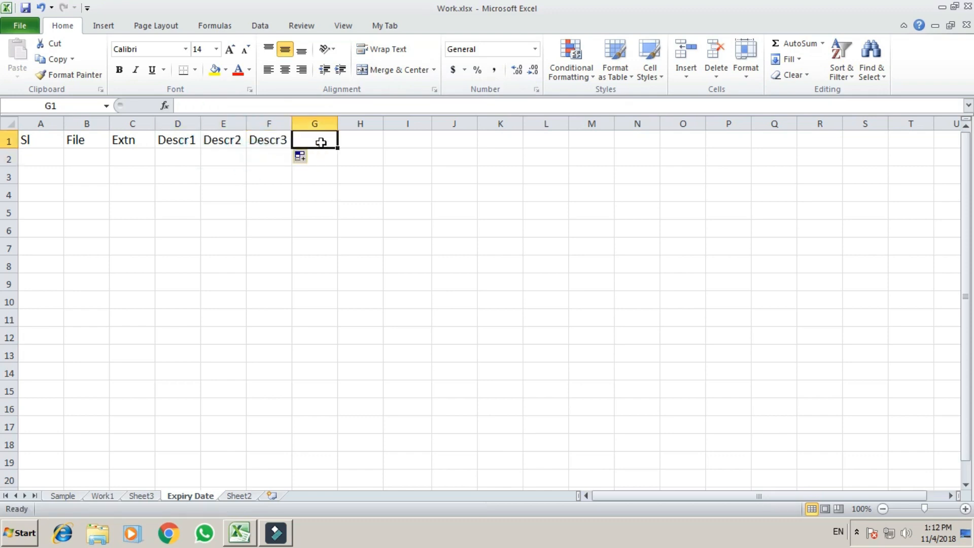
text(Amoun)
key(BackSpace)
key(BackSpace)
key(BackSpace)
text(t to Pay)
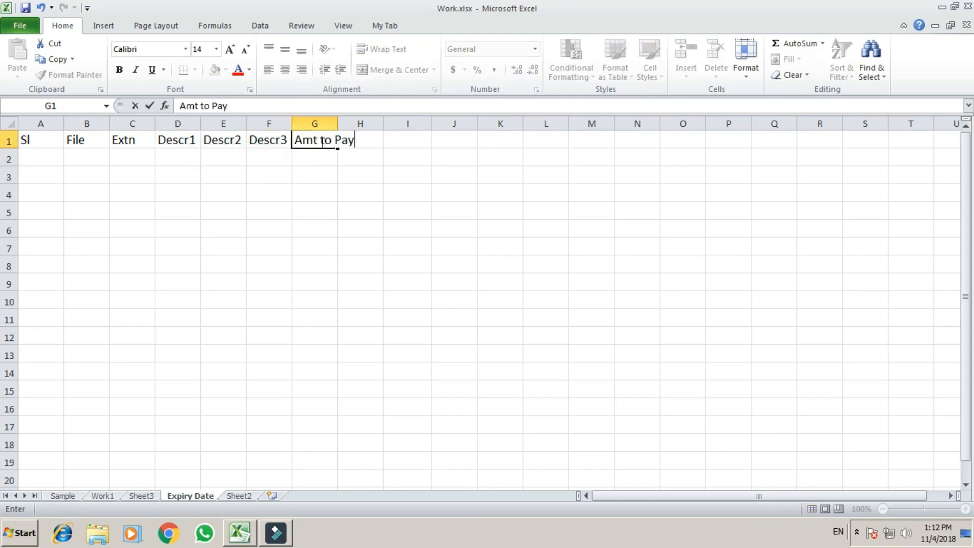
key(Return)
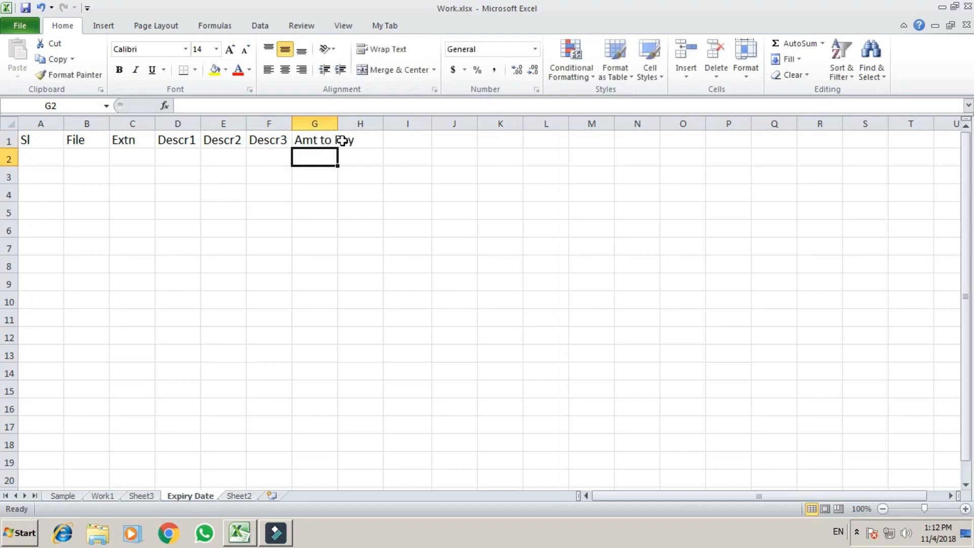
double_click(338, 123)
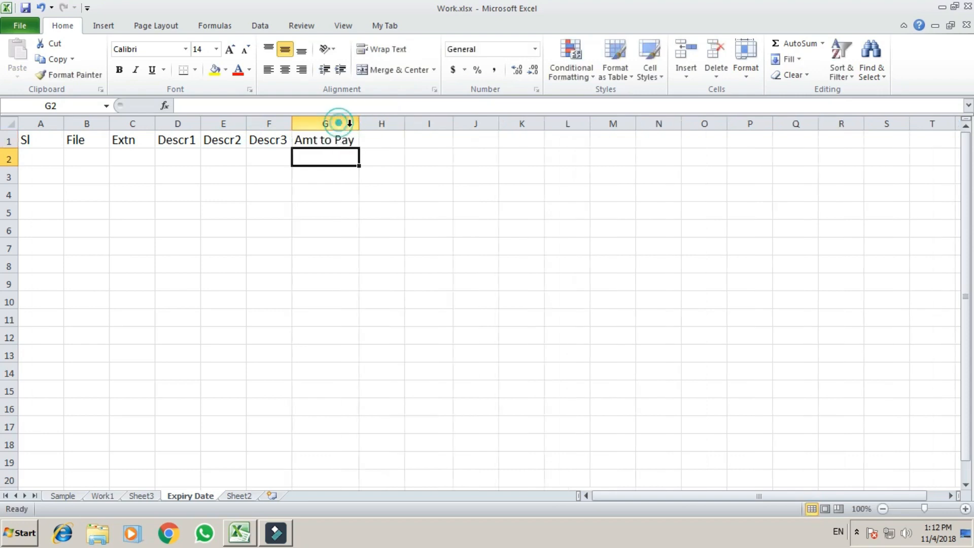
Step: Add the headers Due Date, Days Left and Remarks in H1, I1 and J1
click(376, 141)
text(Next)
key(BackSpace)
key(BackSpace)
key(BackSpace)
key(BackSpace)
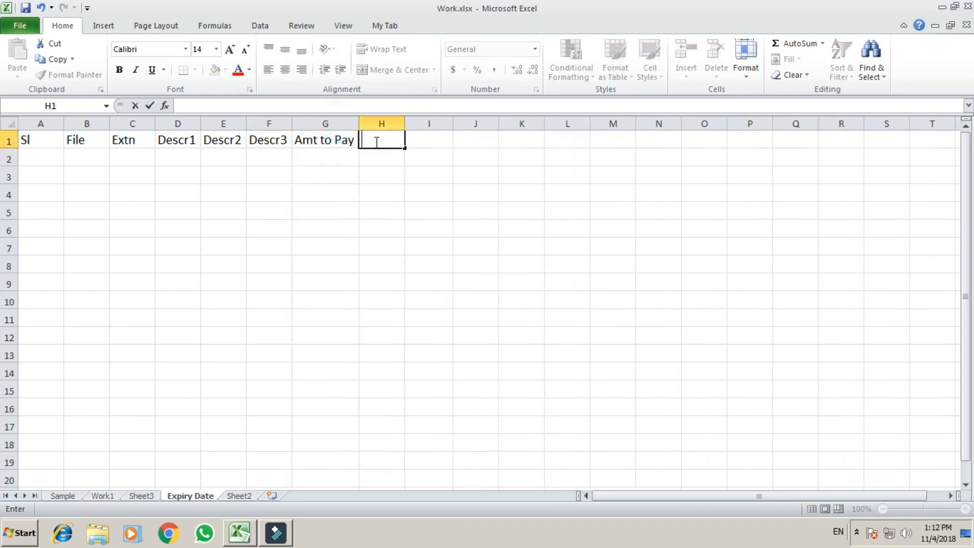
text(Due Date)
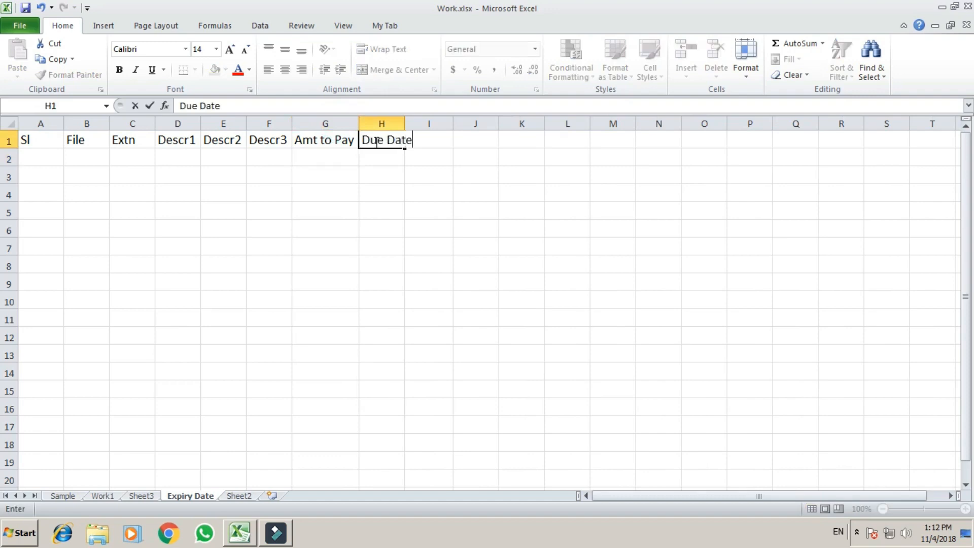
key(Return)
click(423, 138)
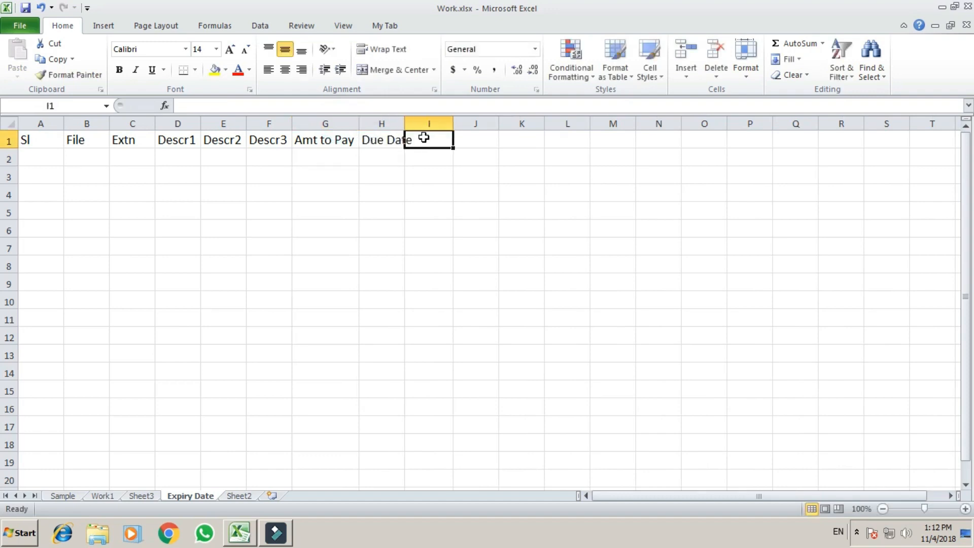
text(Days )
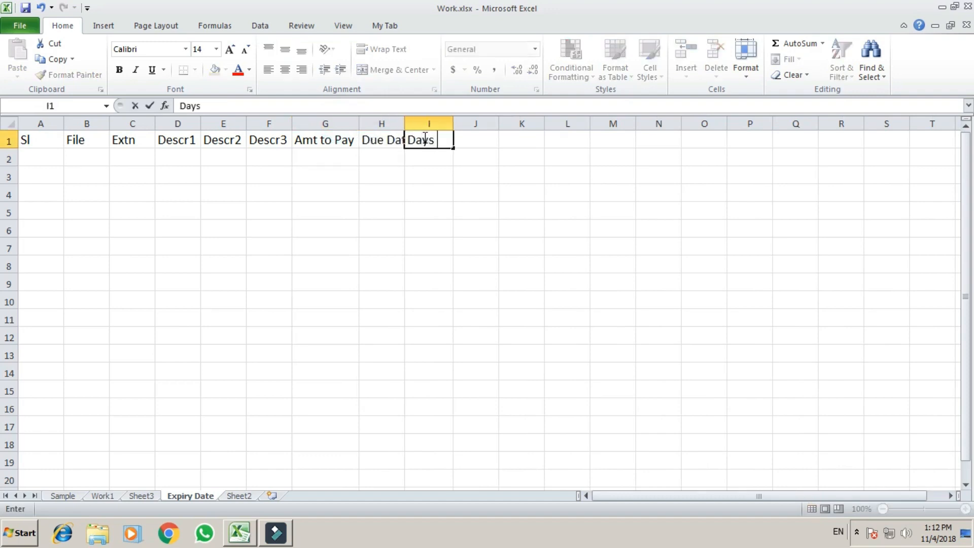
text(Leef)
key(BackSpace)
key(BackSpace)
text(ft)
key(Return)
click(472, 142)
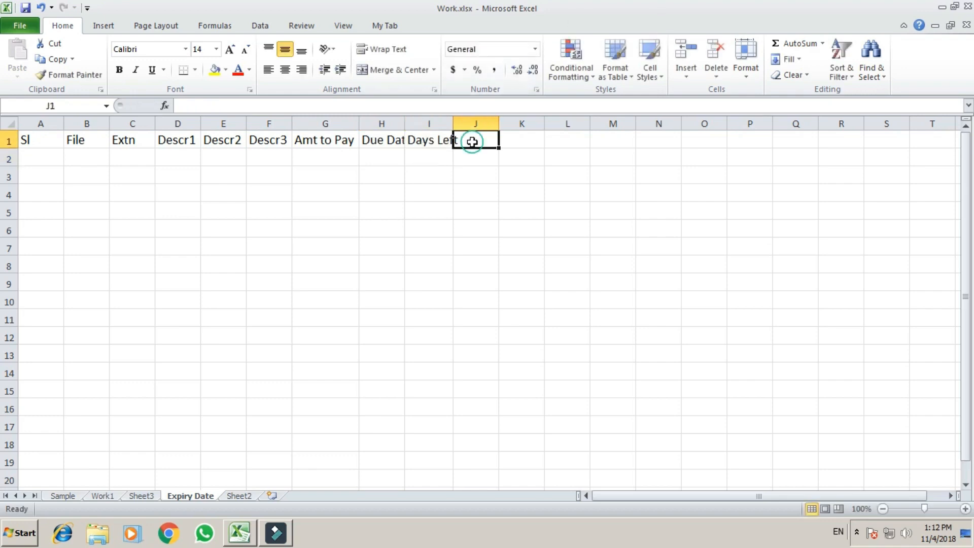
text(Remarks)
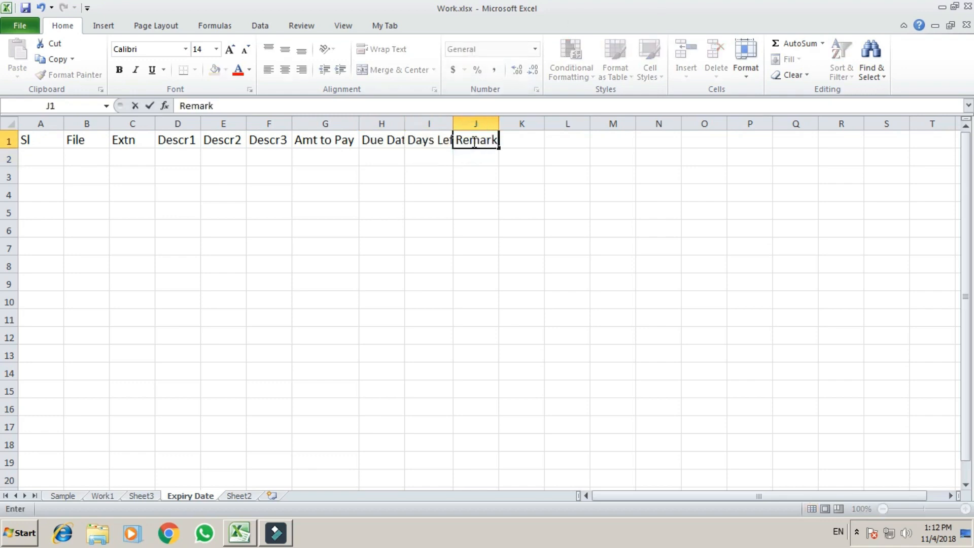
key(Return)
Step: Make the A1:J1 header row bold and centred, and fit the column widths
drag(48, 140, 50, 141)
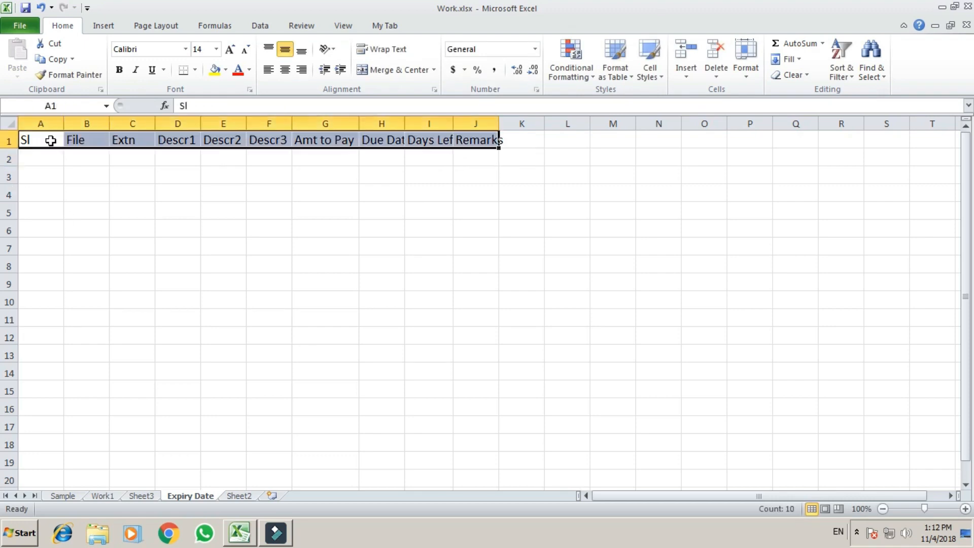
key(ctrl+b)
key(alt+h)
key(a)
key(c)
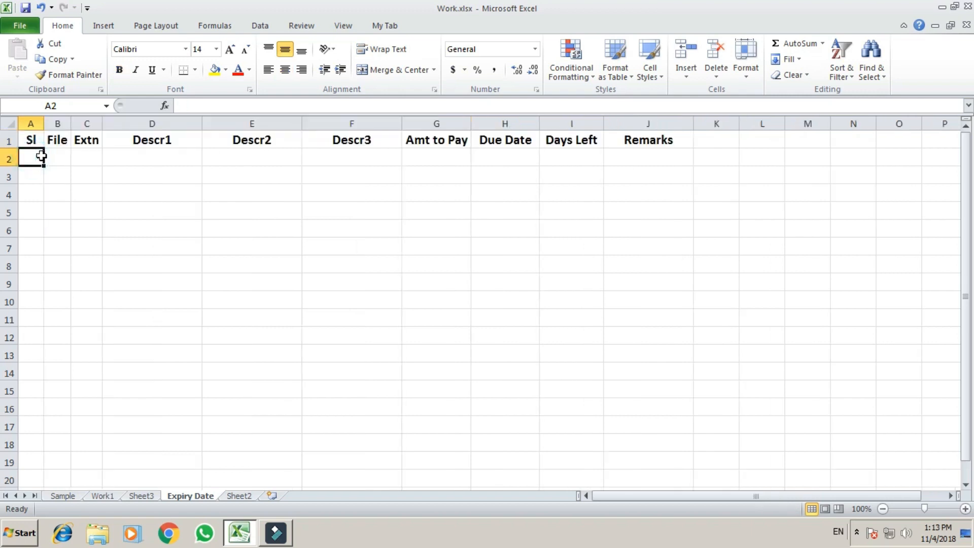
key(Tab)
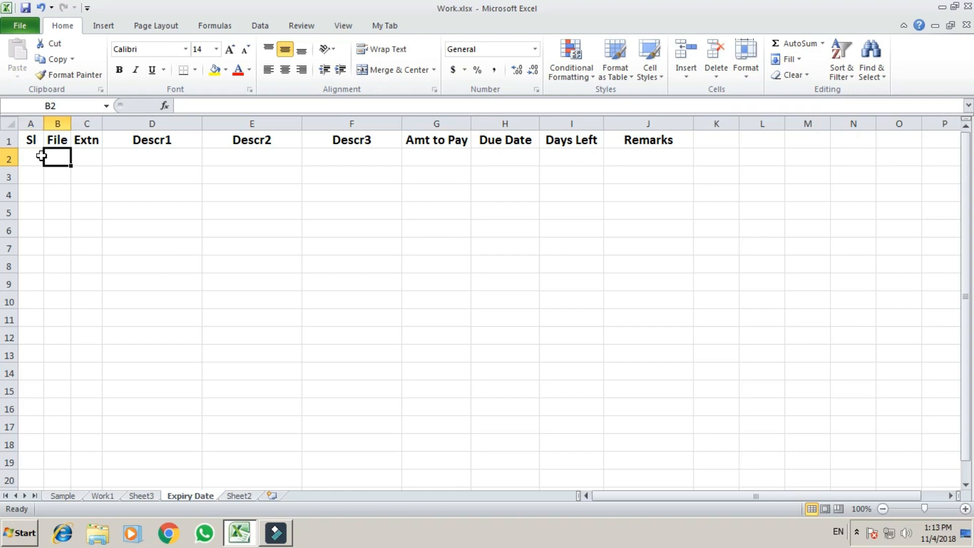
Step: Rename headers D1, E1 and F1 to Category, Descr1 and Descr2
key(Up)
key(Right)
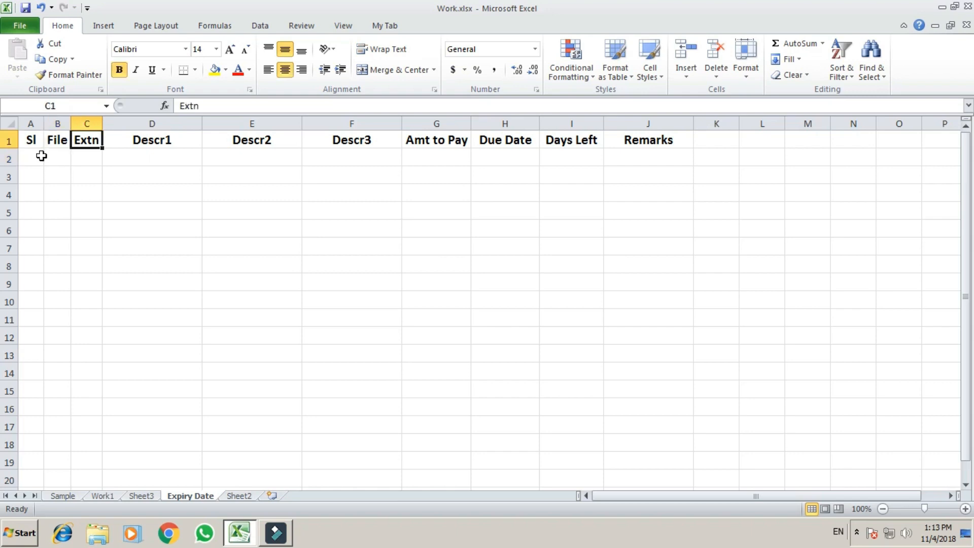
key(Right)
text(Category)
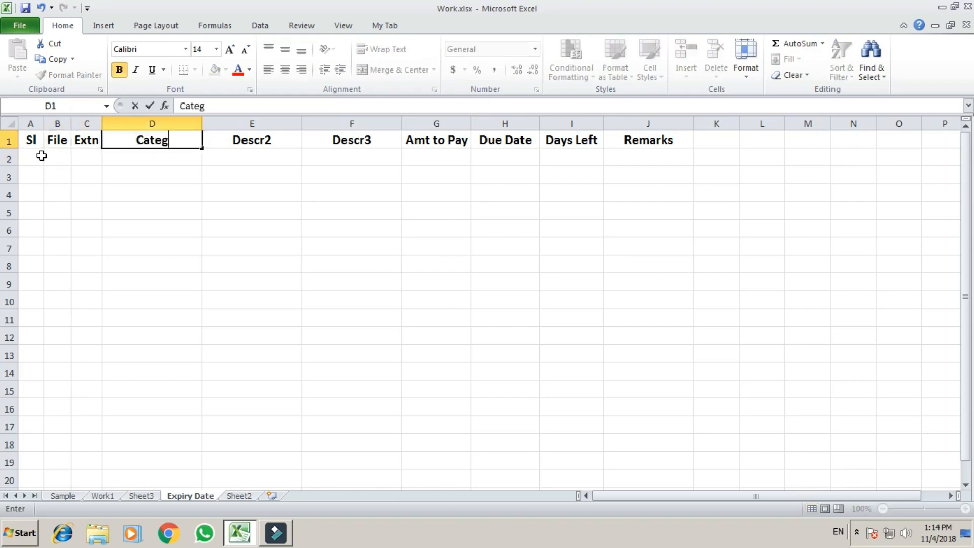
key(Return)
key(Up)
key(Right)
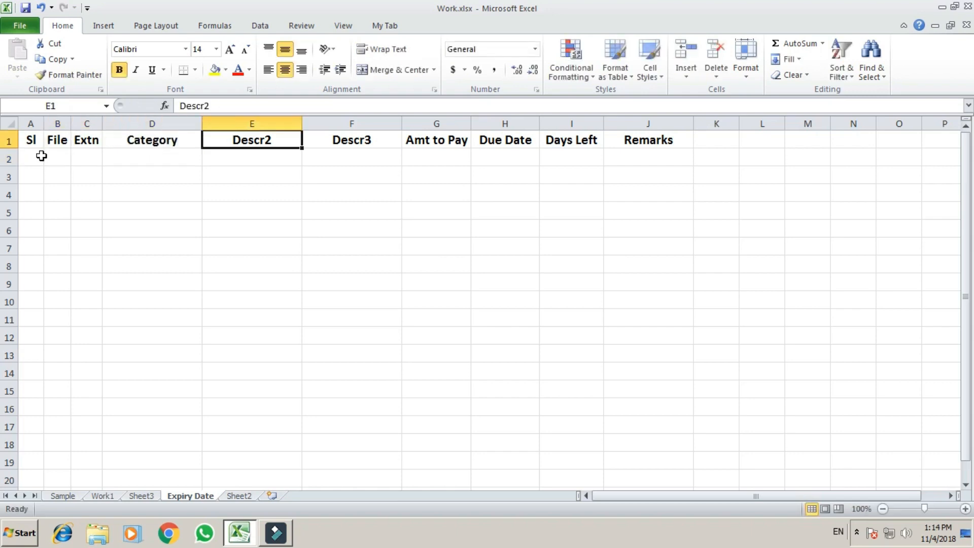
text(Descr1)
key(Return)
key(Up)
key(Right)
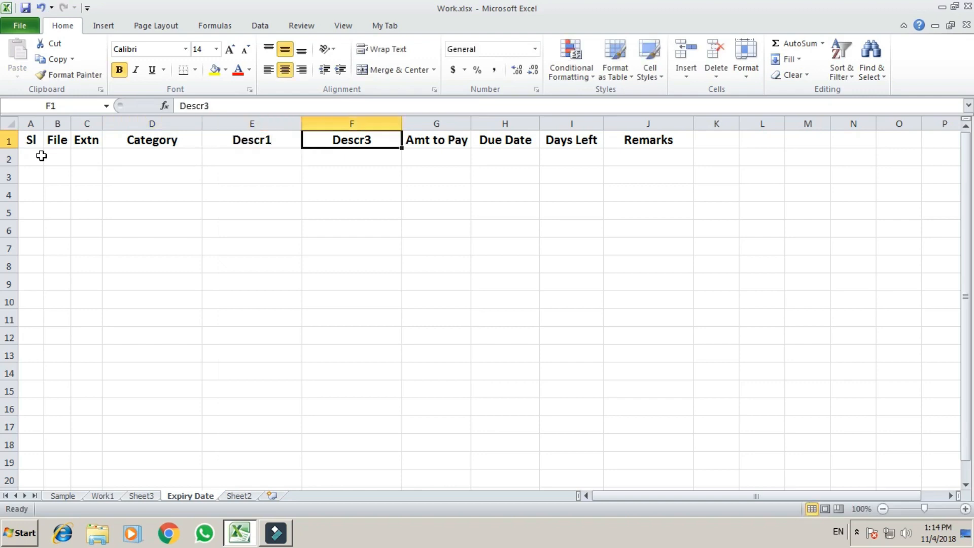
text(Descr2)
click(41, 156)
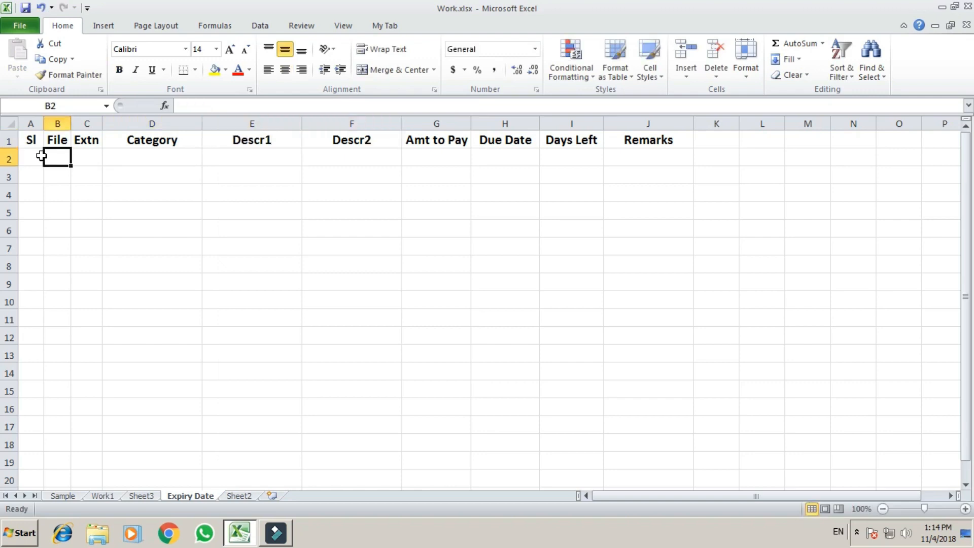
Step: Enter File 1, Extn 1 and category Insurance in row 2
text(1)
key(Return)
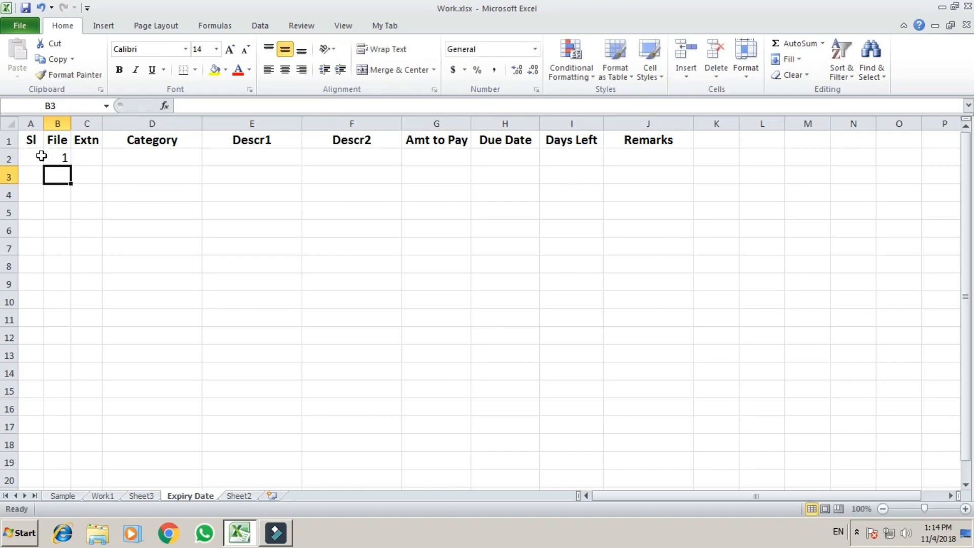
key(Up)
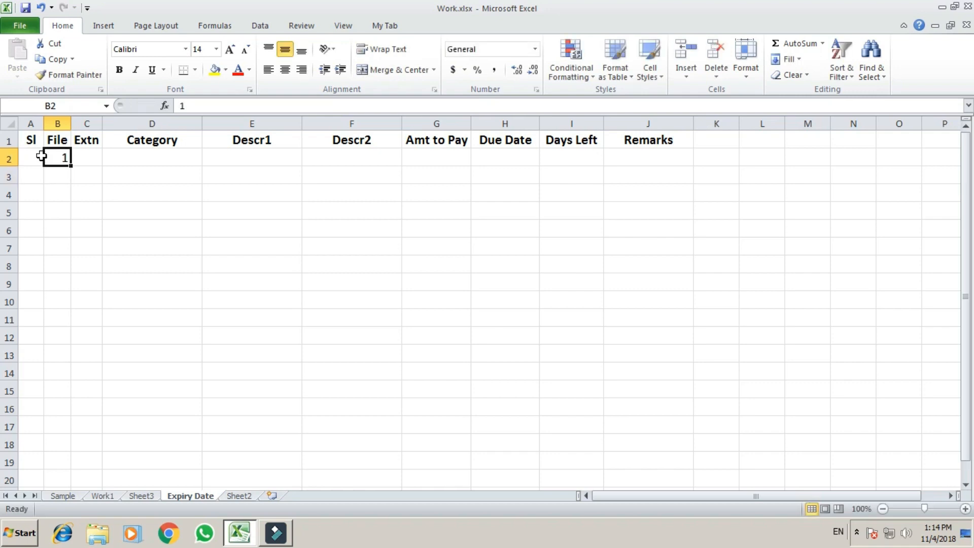
key(Right)
key(Right)
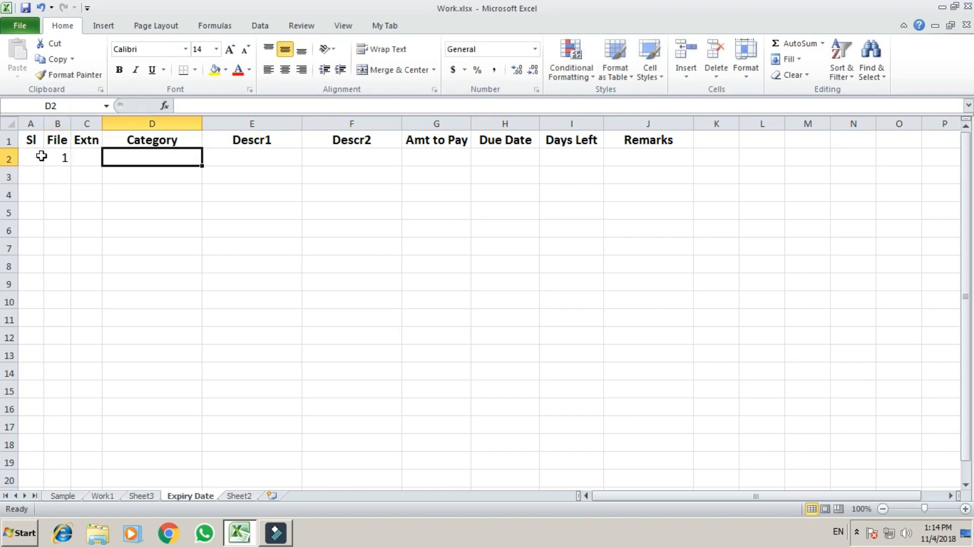
key(Left)
key(Left)
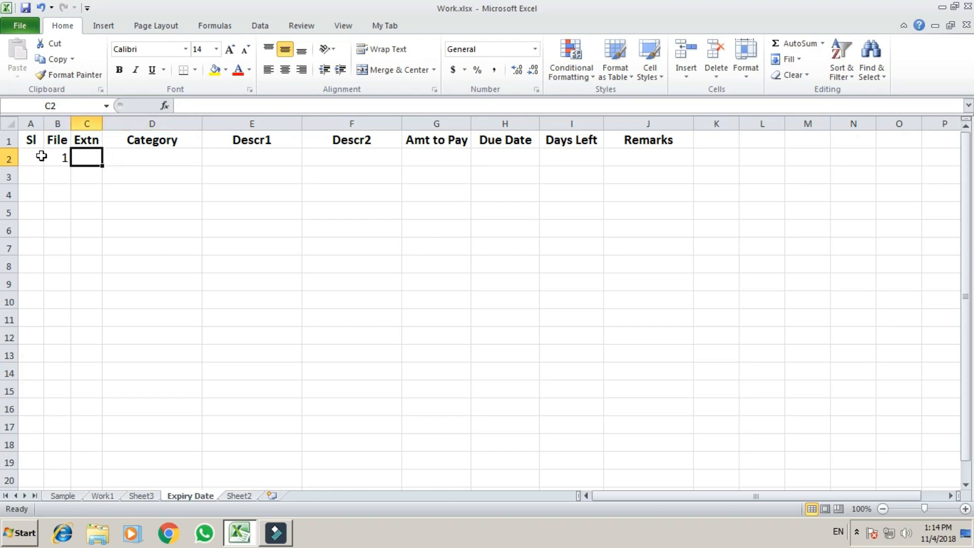
key(Right)
text(1)
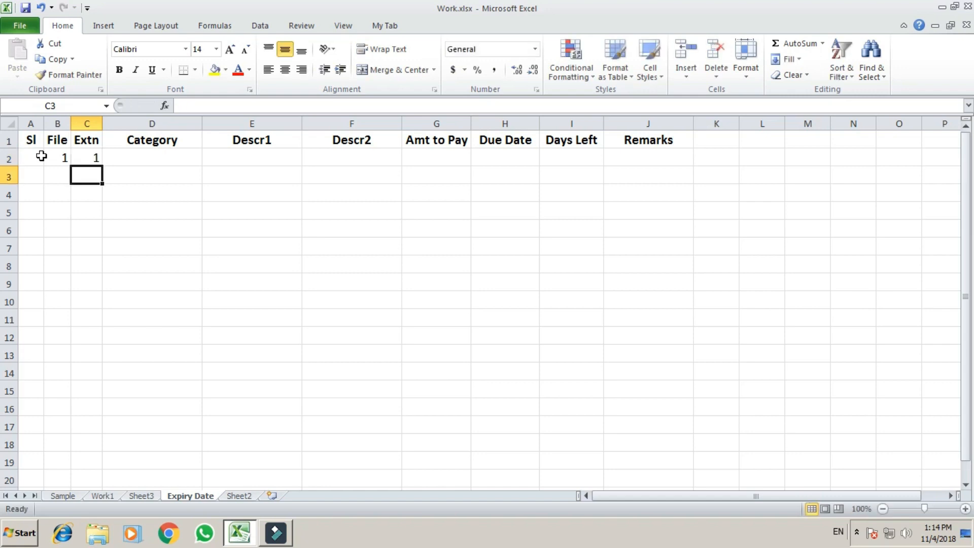
key(Right)
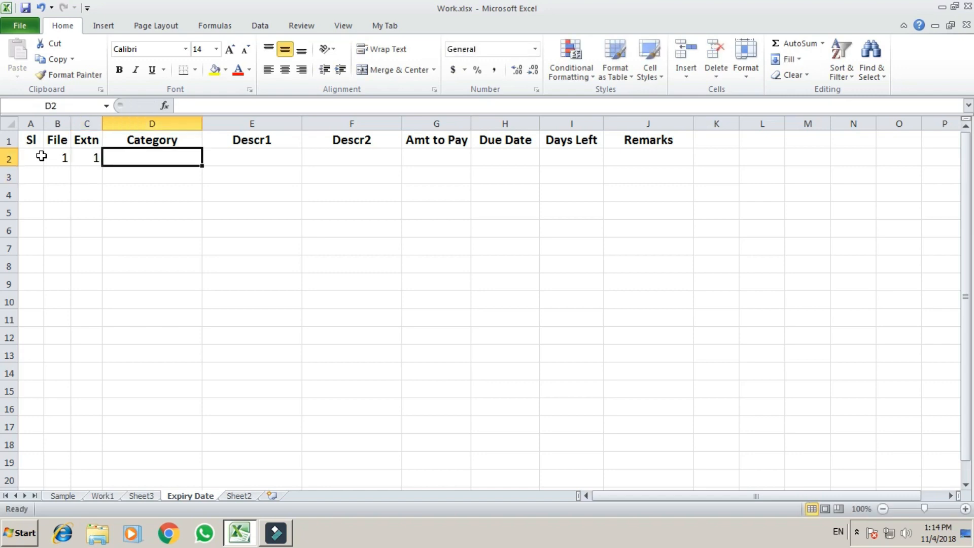
text(Insurance)
key(Return)
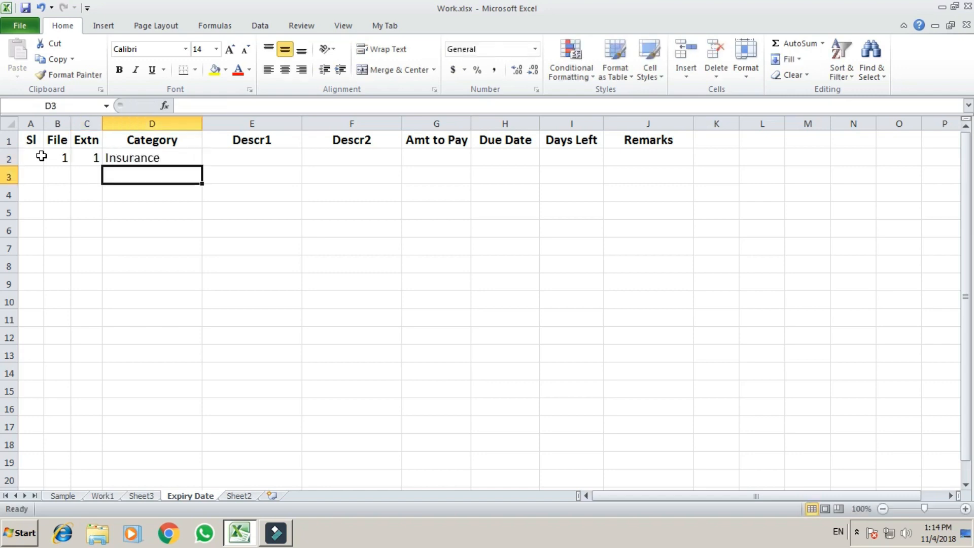
Step: Enter the insurer Reliance Gen. Insur and the policy number in row 2
key(Up)
key(Right)
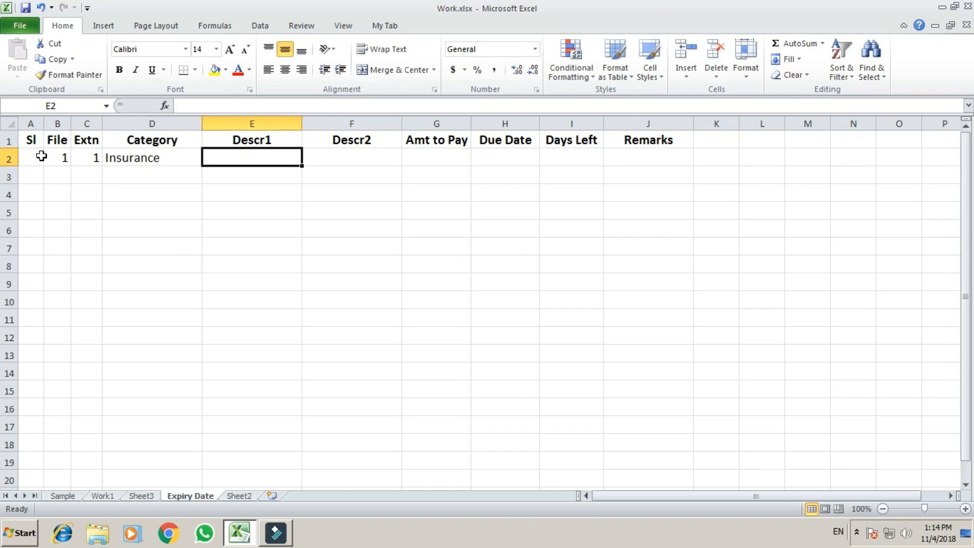
text(Relian)
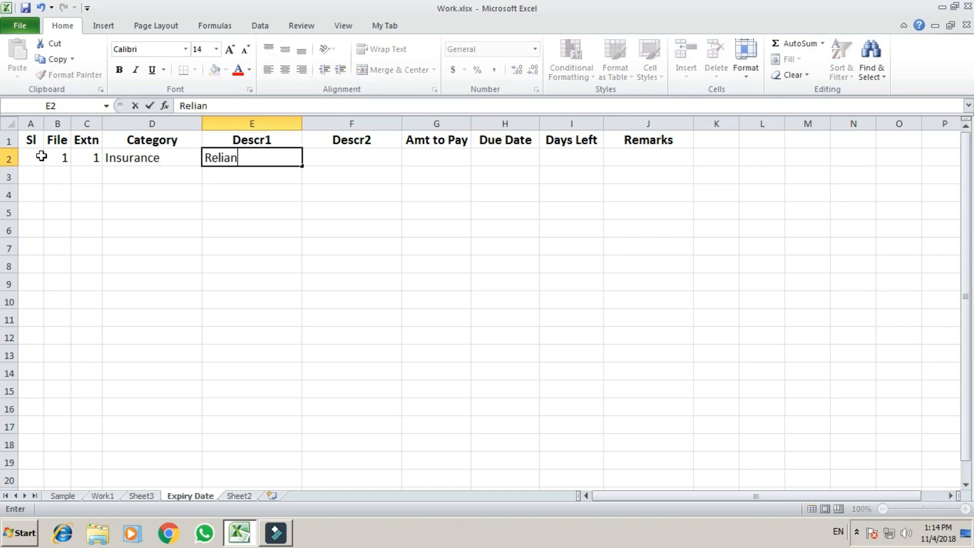
text(ce Gen. Insur)
key(Return)
key(Up)
key(Right)
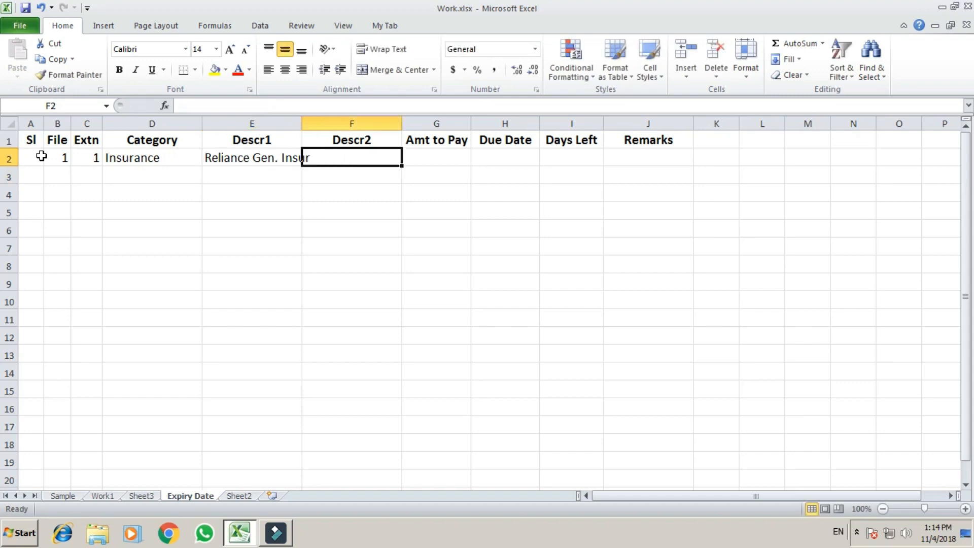
key(Return)
key(Up)
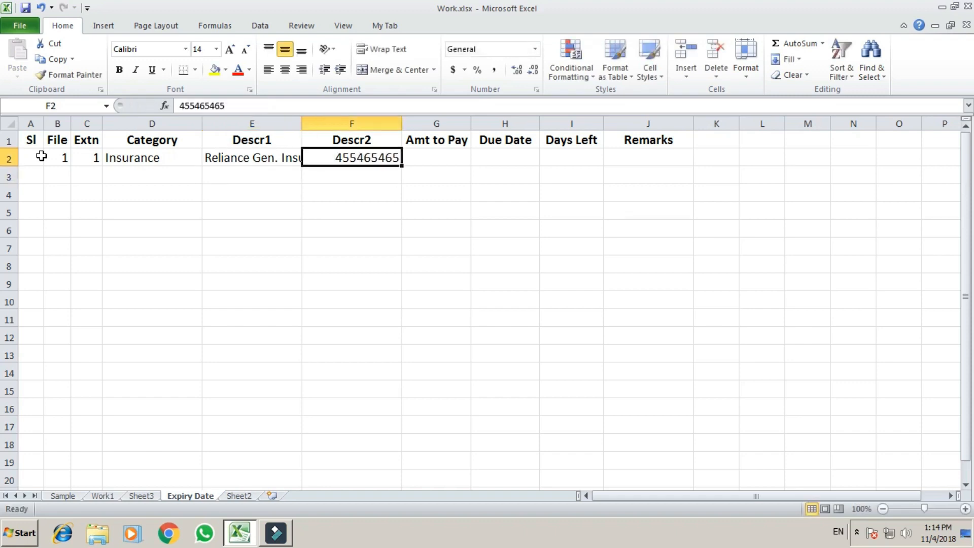
key(Right)
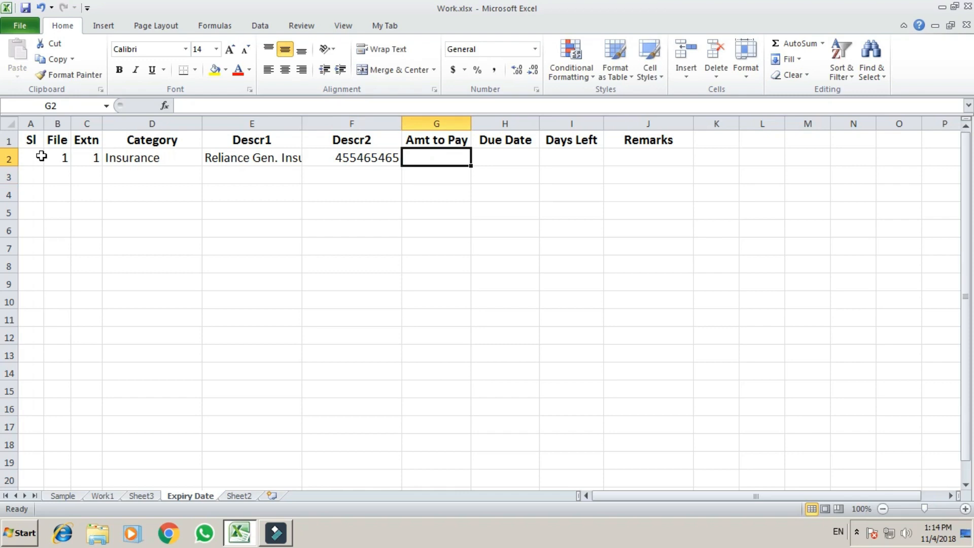
Step: Enter 5000 to pay and due date 12/4/2018 to complete row 2
text(5000)
key(Return)
key(Up)
key(Right)
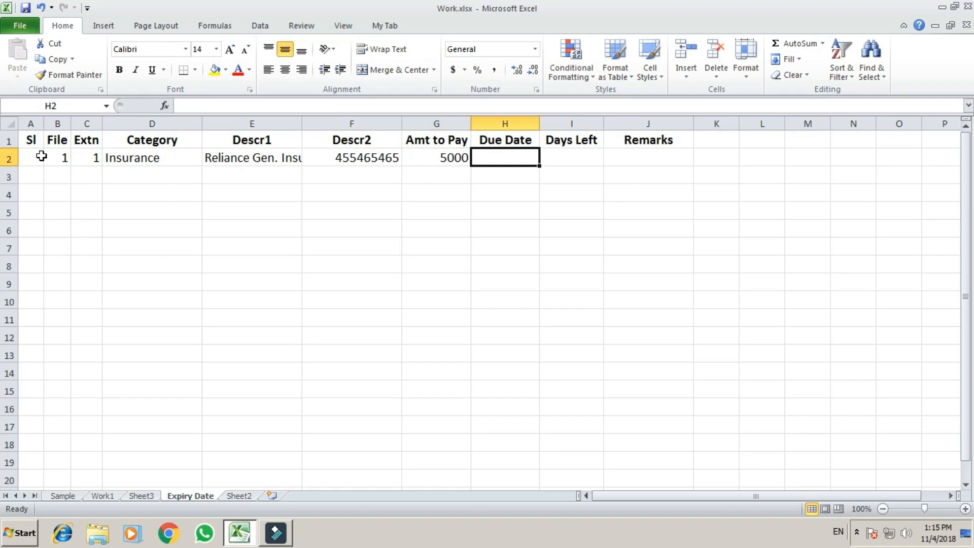
text(12/)
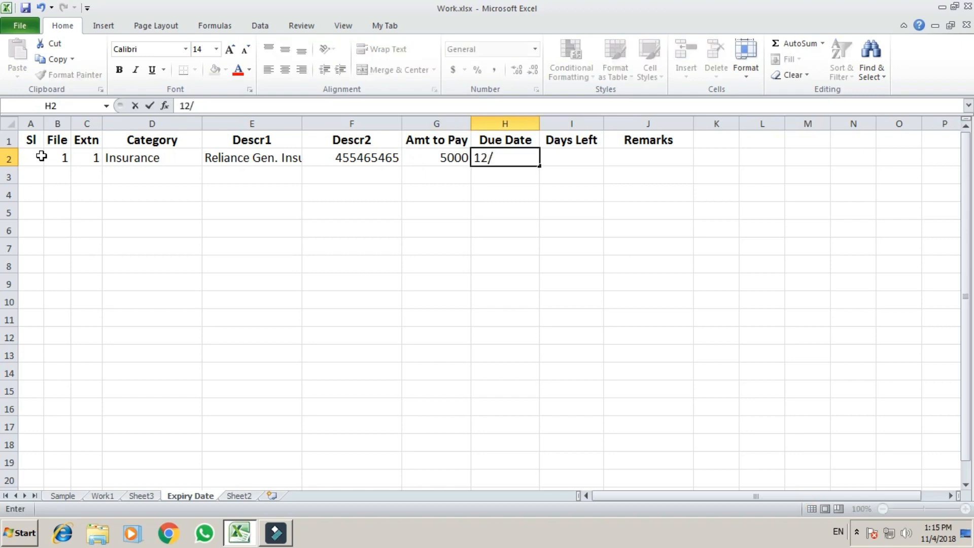
text(04/2018)
key(Tab)
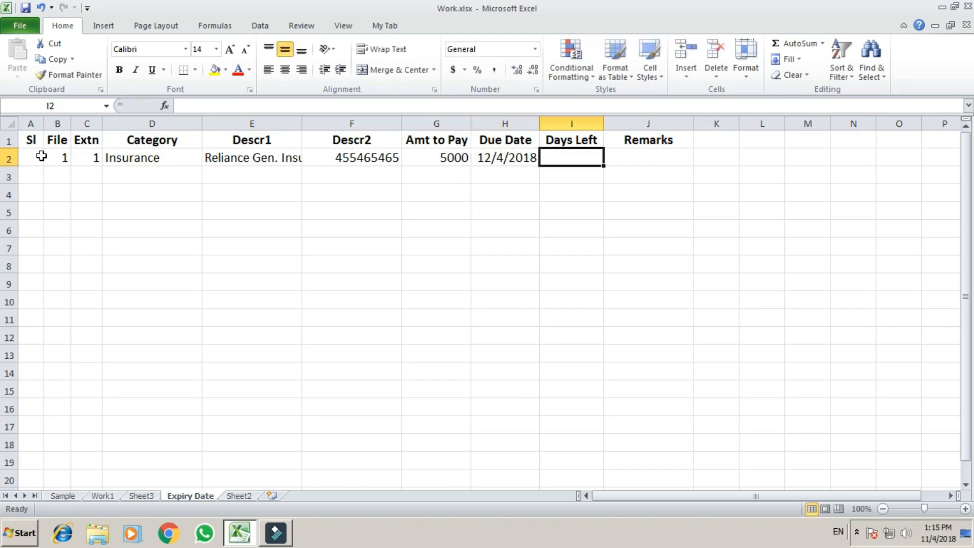
key(Tab)
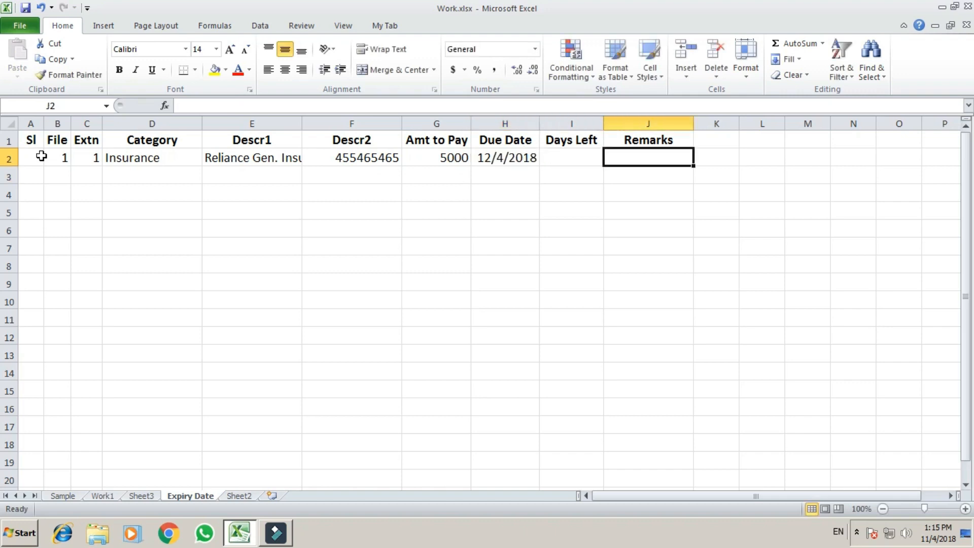
key(Left)
key(Left)
key(Left)
key(Left)
key(Left)
key(Left)
key(Left)
key(Left)
key(Down)
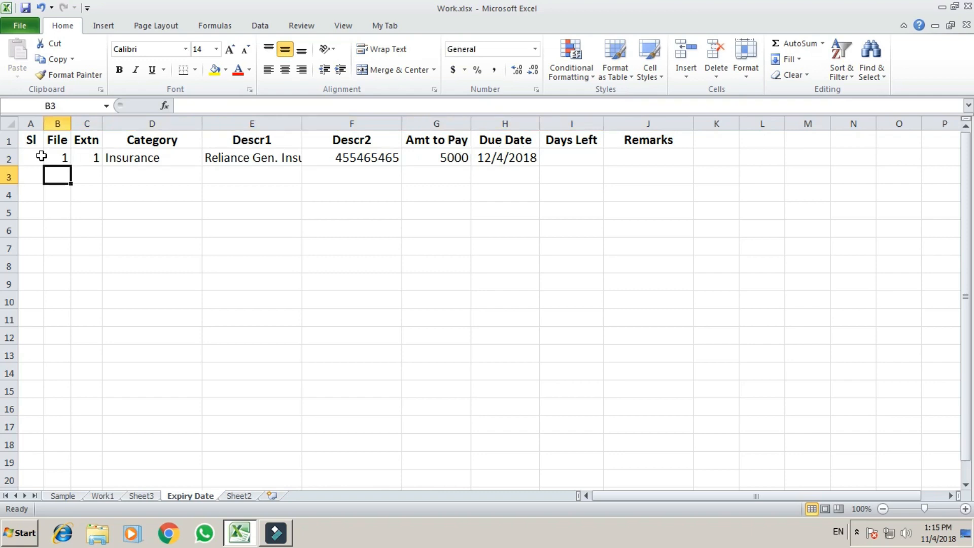
Step: Enter File 1 and Extn 2 in row 3, correcting the file number
text(2)
key(Tab)
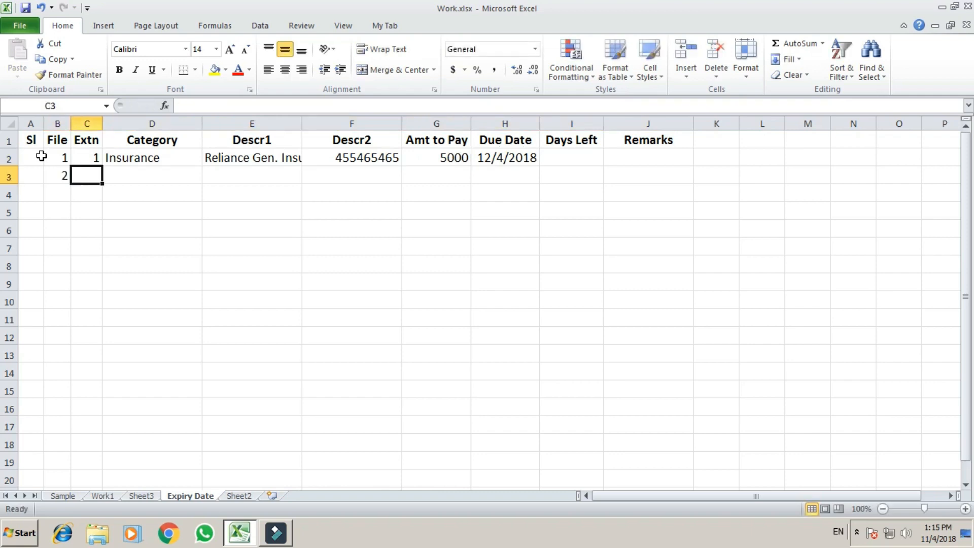
key(Left)
text(1)
key(Tab)
text(2)
key(Tab)
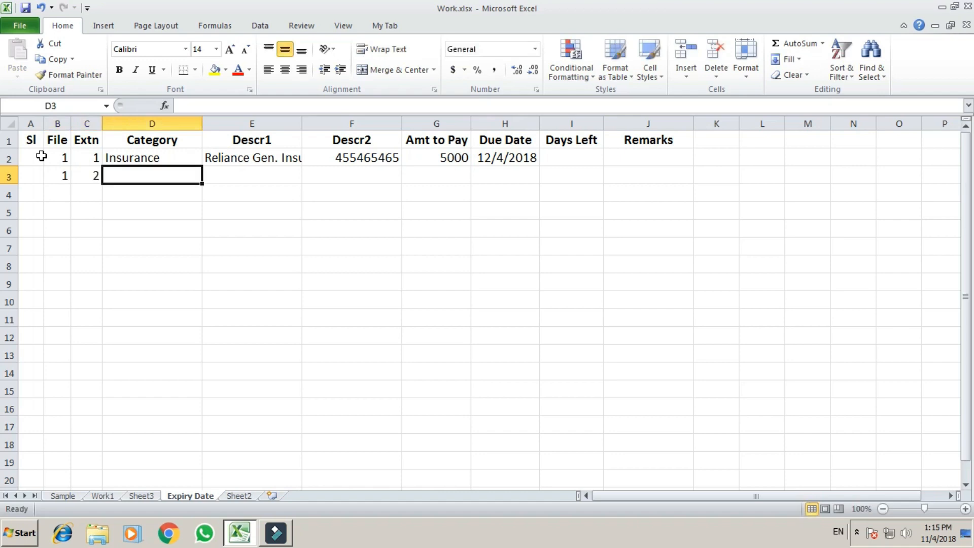
Step: Fill Insurance and Reliance Gen. Insur down into row 3 with Ctrl+D
key(ctrl+d)
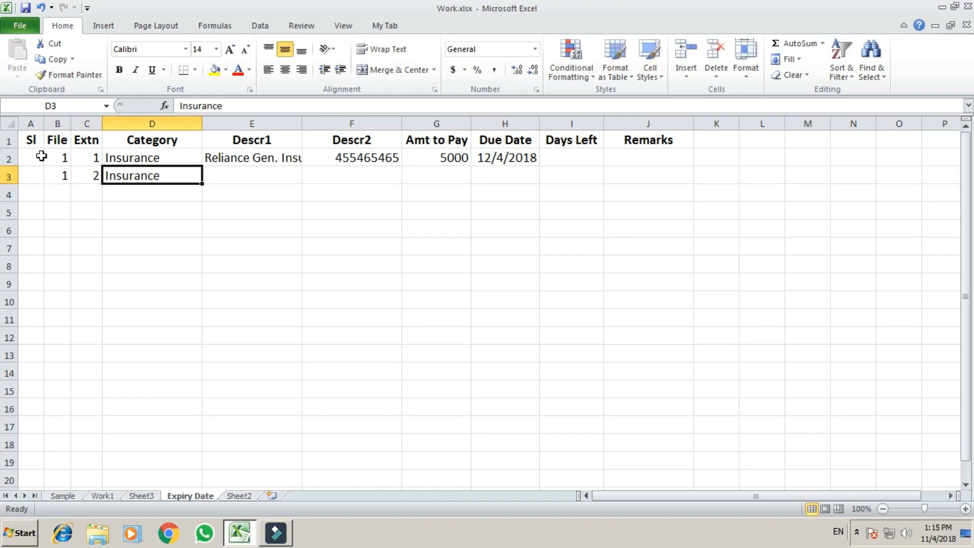
key(Tab)
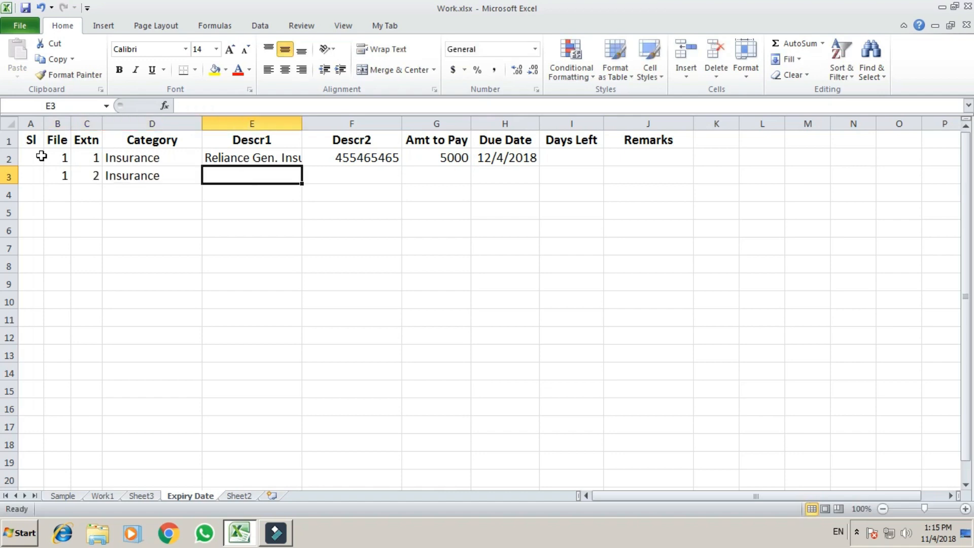
key(ctrl+d)
key(Tab)
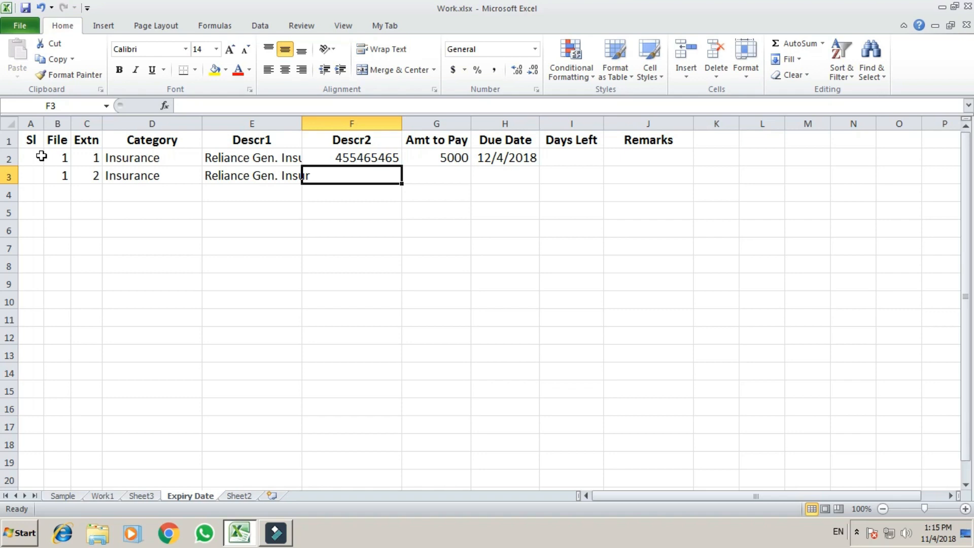
Step: Insert a new column before Descr2 headed Location
key(alt+h)
key(i)
key(c)
key(Up)
key(Up)
text(De)
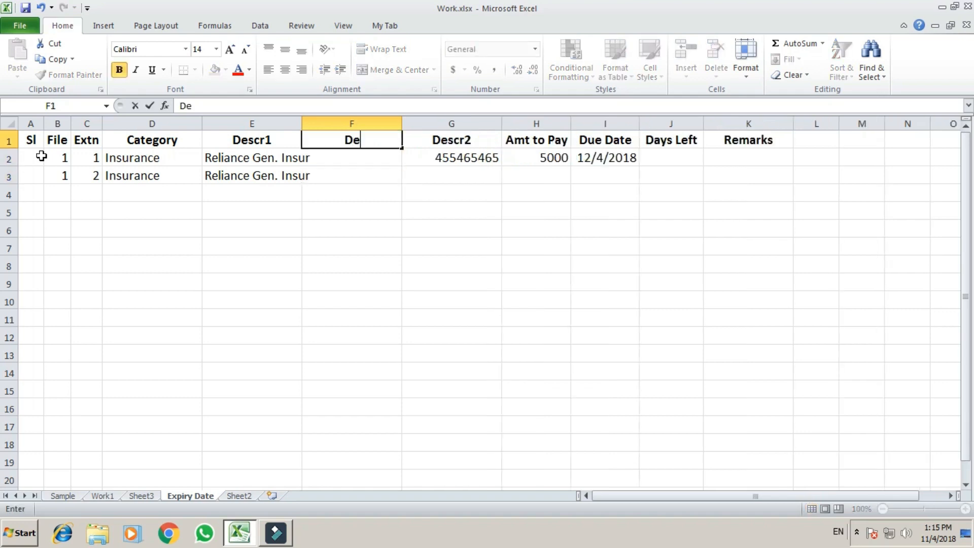
key(BackSpace)
key(BackSpace)
text(Locatio)
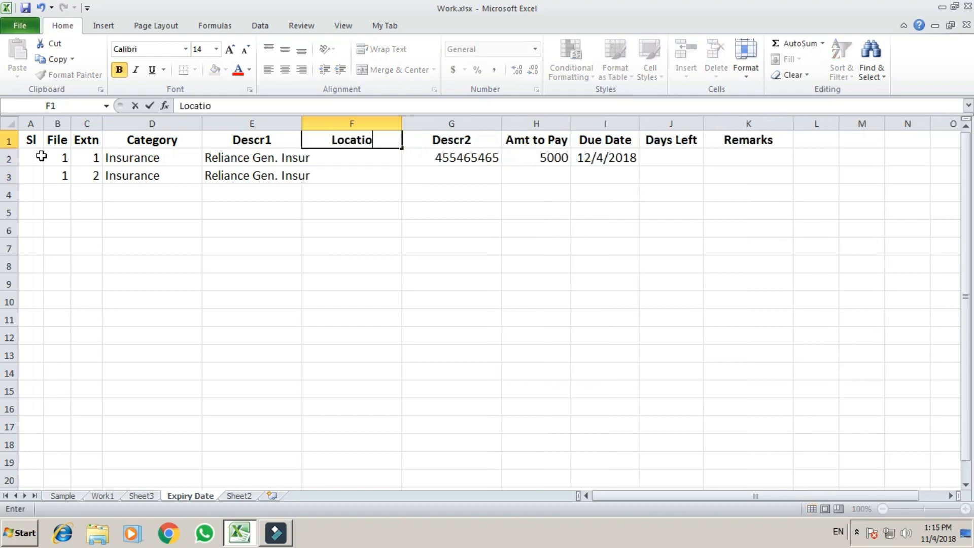
text(n)
key(Return)
key(Return)
key(Return)
key(Up)
key(Up)
key(Up)
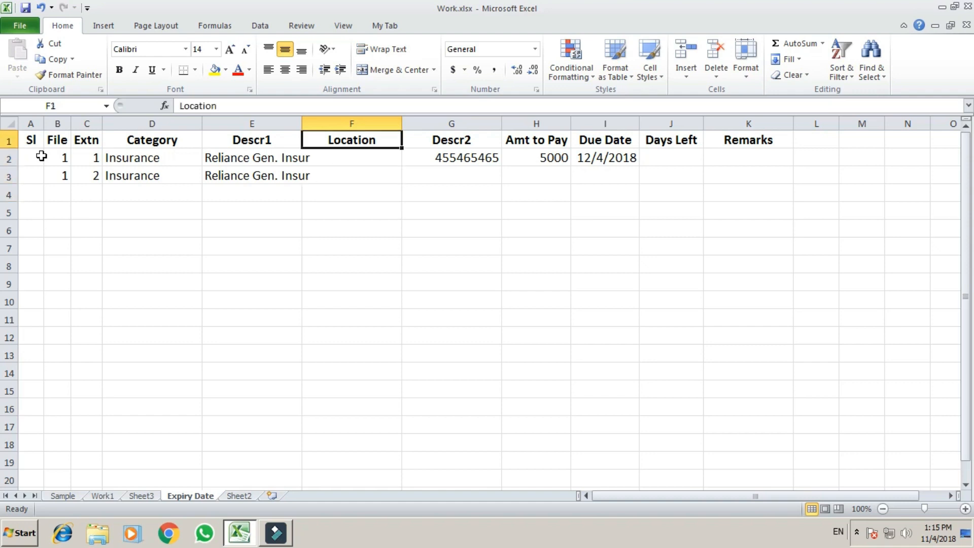
Step: Enter row 3's policy number and an amount of 7000 to pay
key(Down)
key(Down)
key(Up)
key(Up)
key(Down)
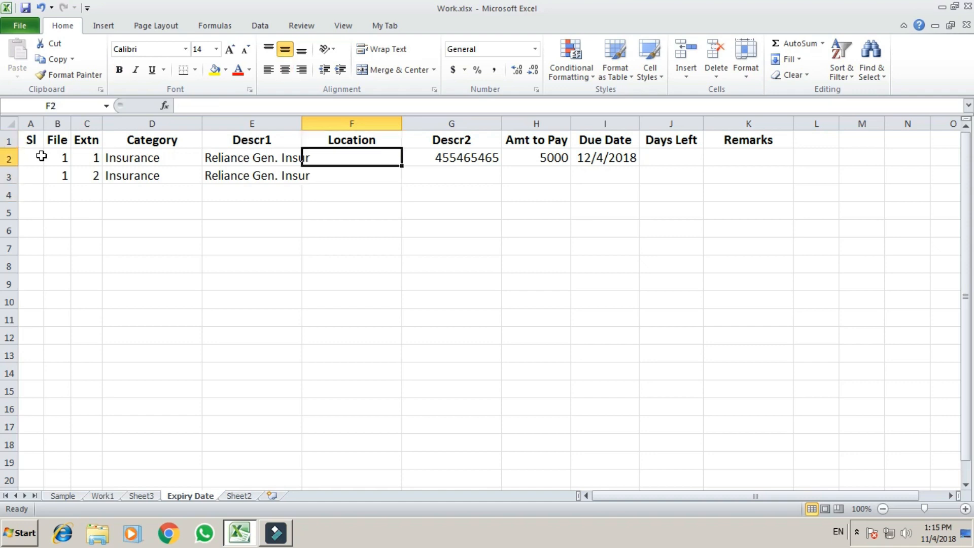
key(Right)
key(Down)
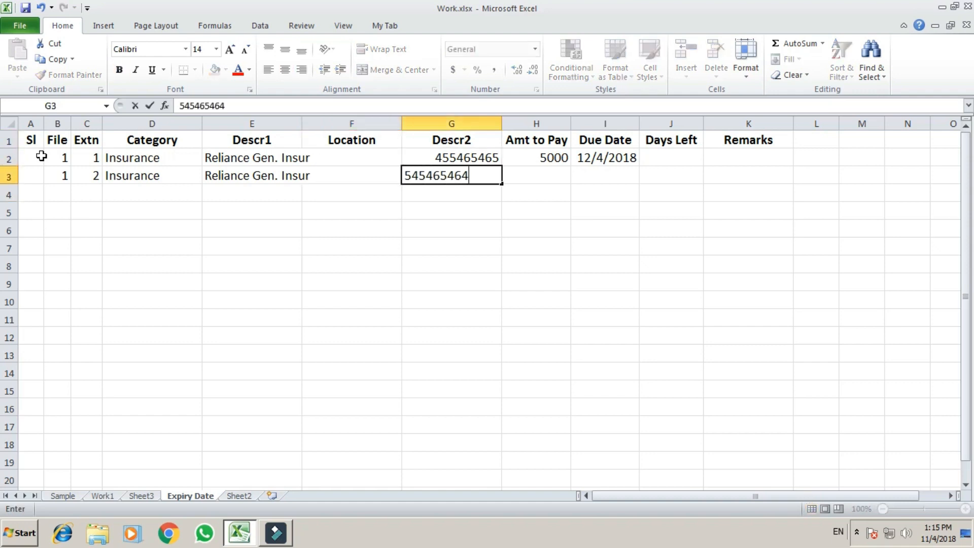
key(Return)
key(Up)
key(Right)
text(7000)
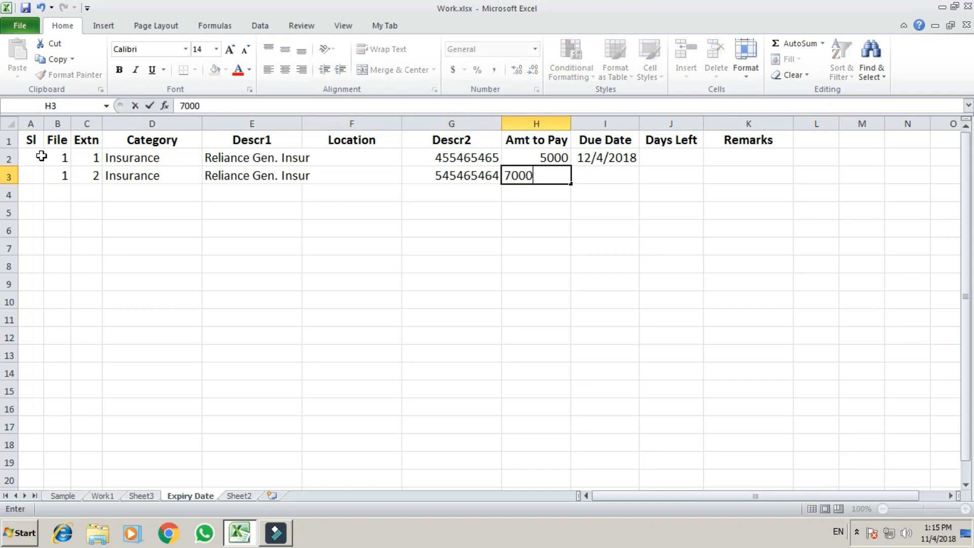
key(Return)
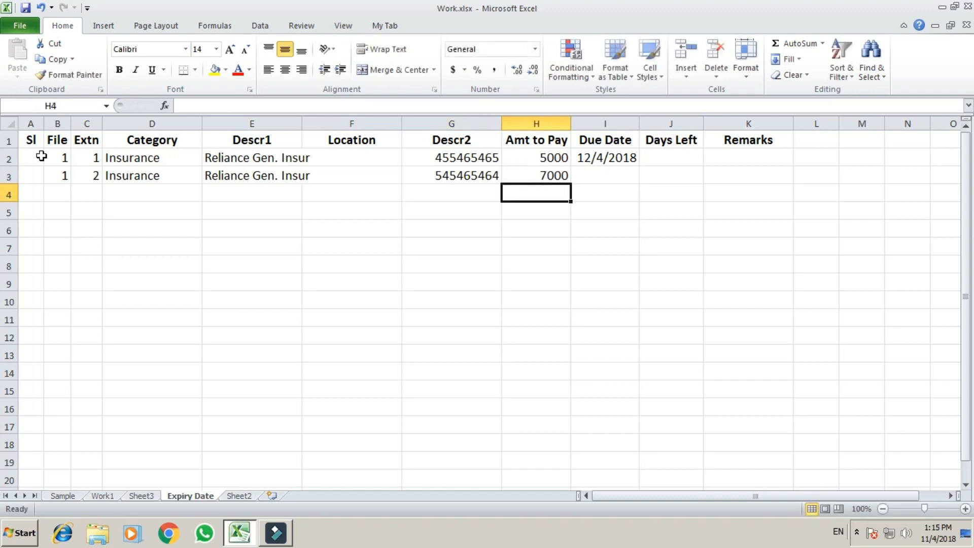
Step: Change row 3's due date to 1/1/2019
key(Up)
key(Right)
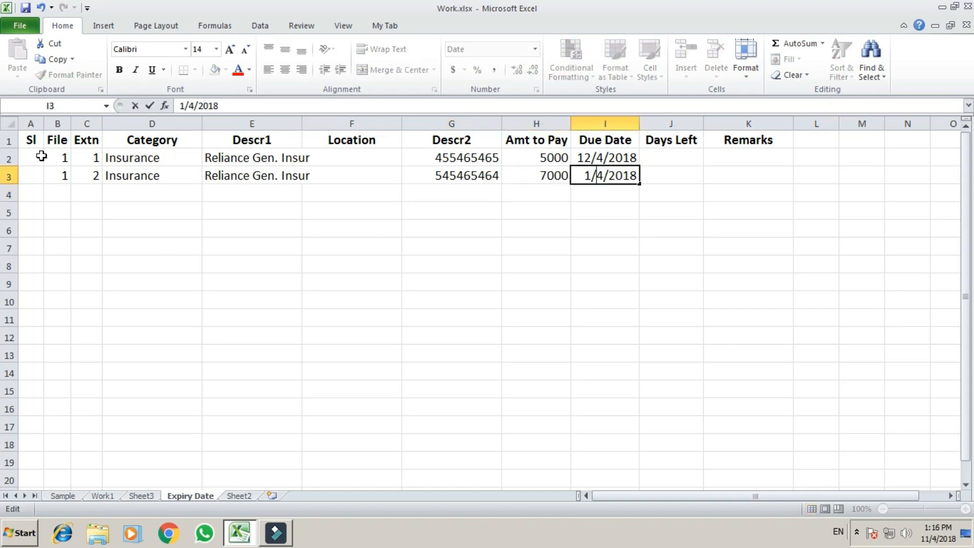
key(Right)
key(BackSpace)
text(1)
key(Right)
key(Right)
key(Right)
key(Right)
key(Right)
key(BackSpace)
text(9)
key(Return)
key(Left)
key(Left)
key(Left)
key(Left)
key(Left)
key(Left)
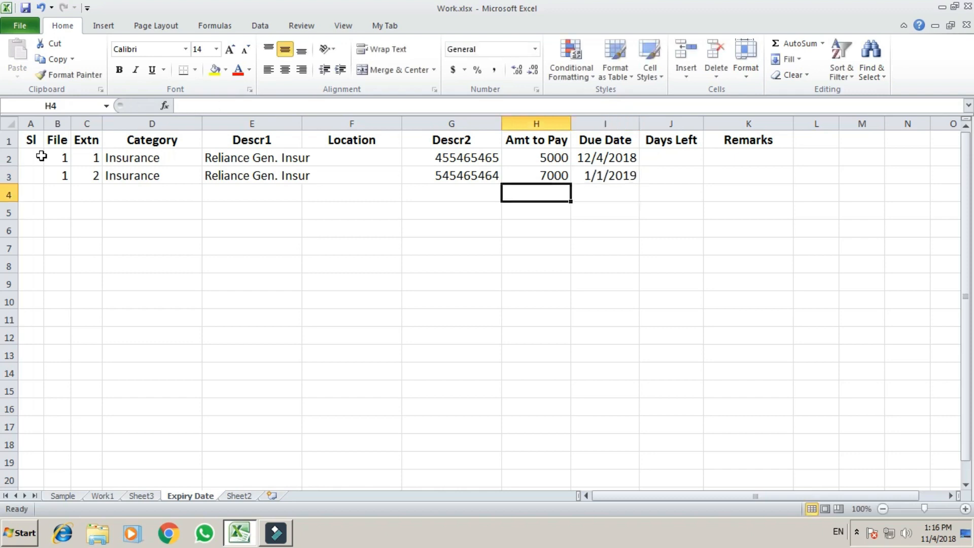
Step: Review the File, Extn and Category entries across rows 2 and 3
key(Up)
key(Up)
key(Left)
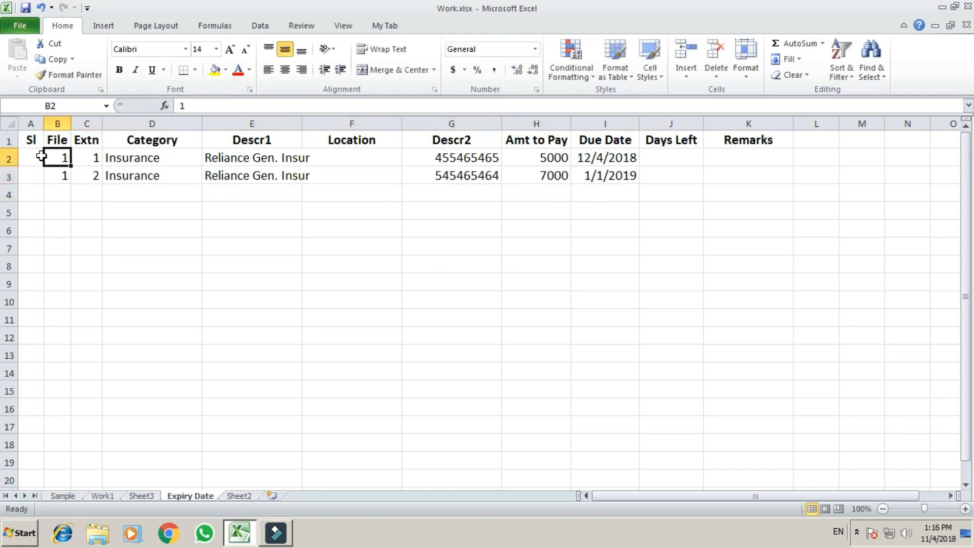
key(Right)
key(Right)
key(Right)
key(Right)
key(Left)
key(Left)
key(Left)
key(Left)
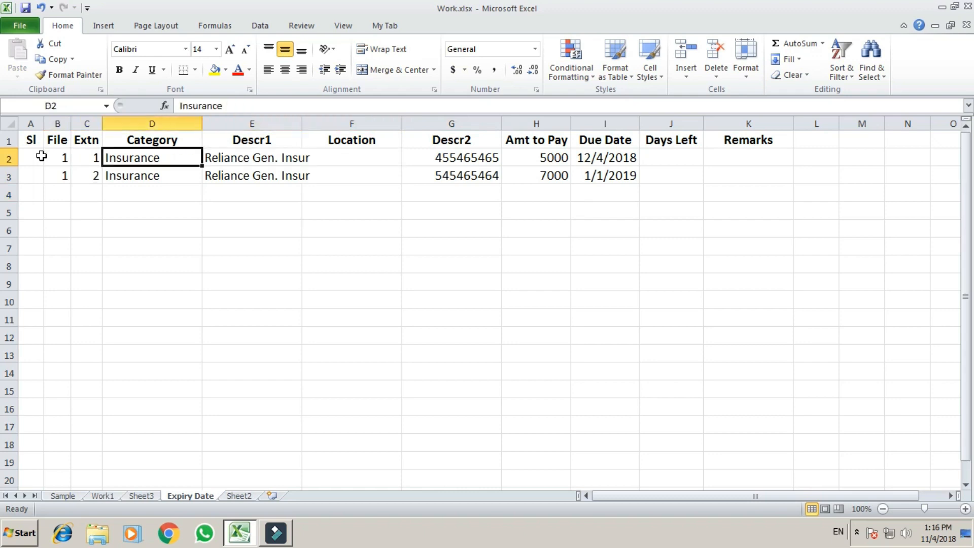
key(Right)
key(Right)
key(Left)
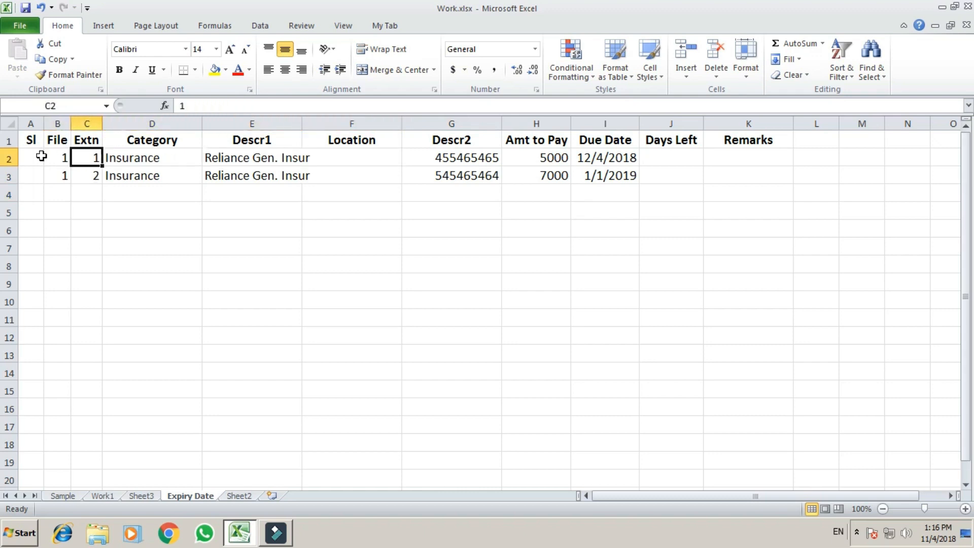
key(Left)
key(Down)
key(Up)
key(Down)
key(Right)
key(Left)
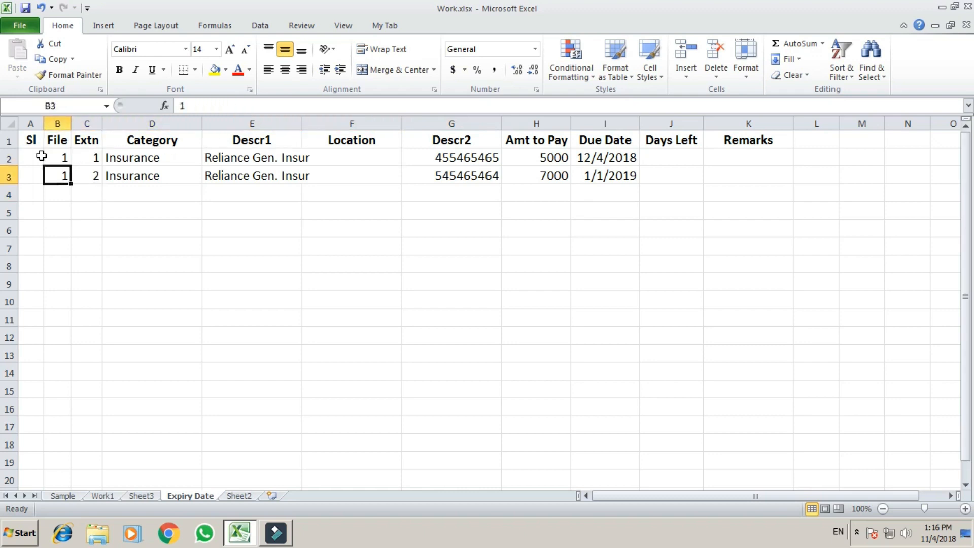
key(Up)
key(Down)
key(Right)
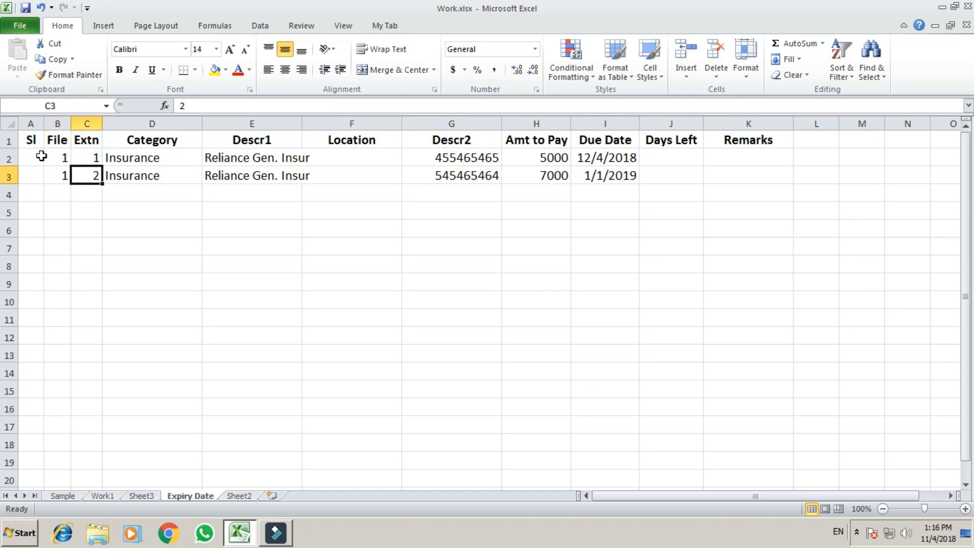
Step: Enter the note 1(2) in cell D5 below the table
key(Down)
key(Down)
key(Right)
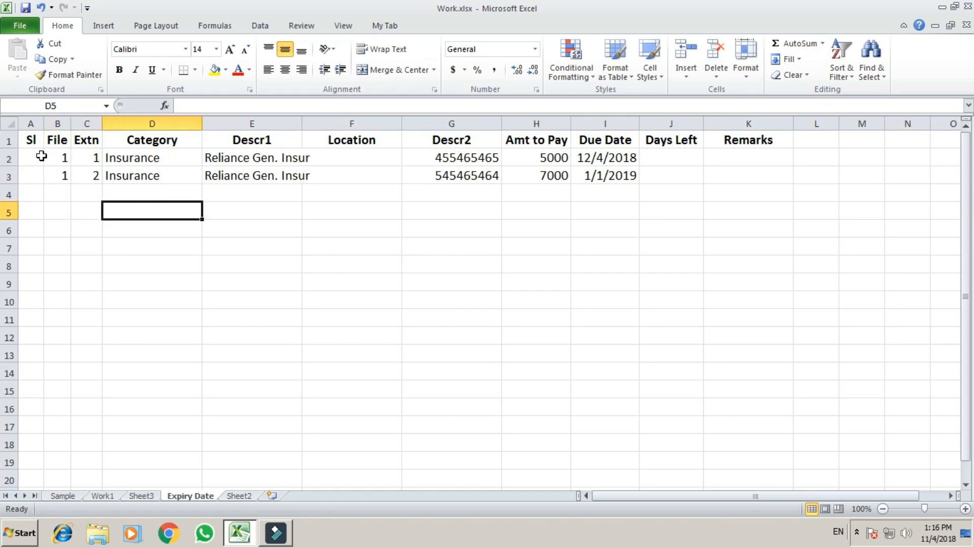
text(1()
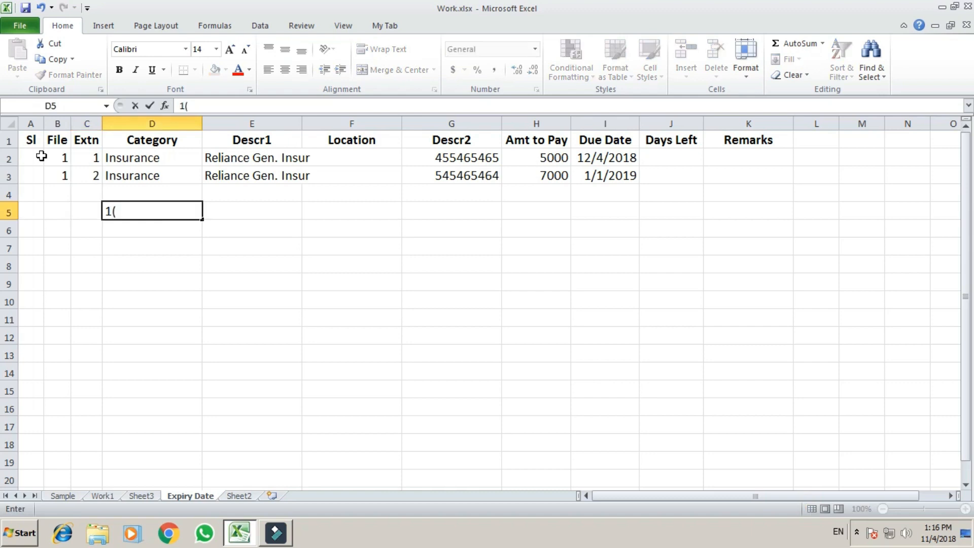
text(2))
key(Return)
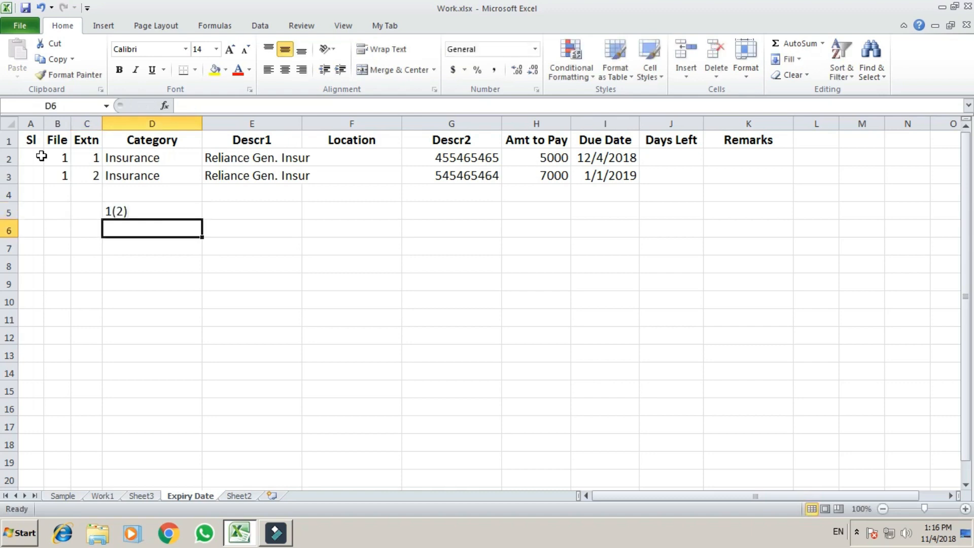
key(Up)
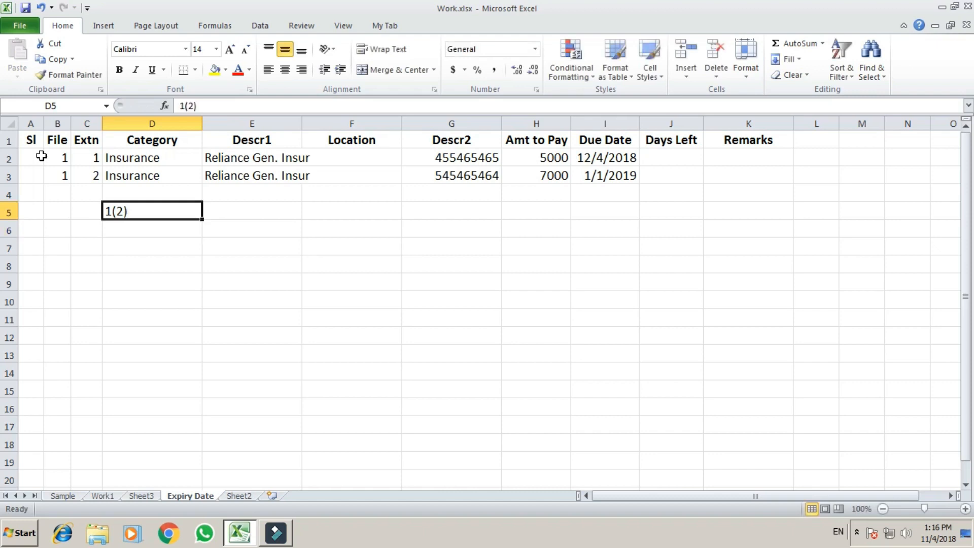
Step: Recheck the row 3 entries and the 1(2) note against row 2
key(Up)
key(Up)
key(Up)
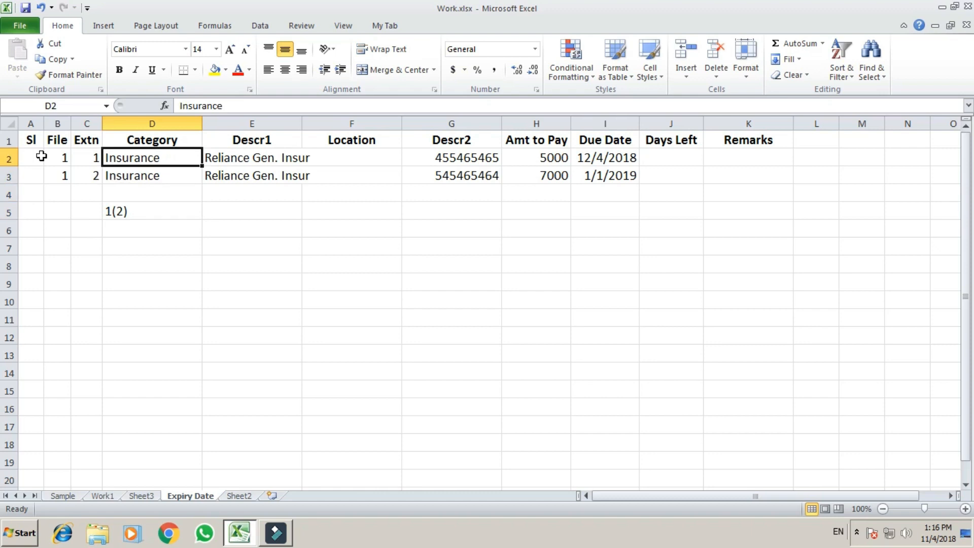
key(Left)
key(Left)
key(Down)
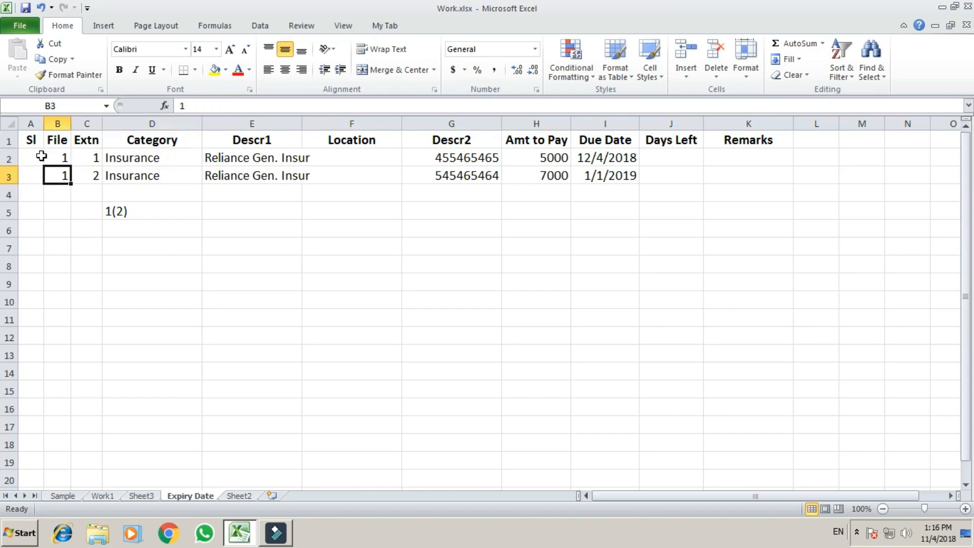
key(Right)
key(Right)
key(Right)
key(Right)
key(Right)
key(Right)
key(Left)
key(Left)
key(Left)
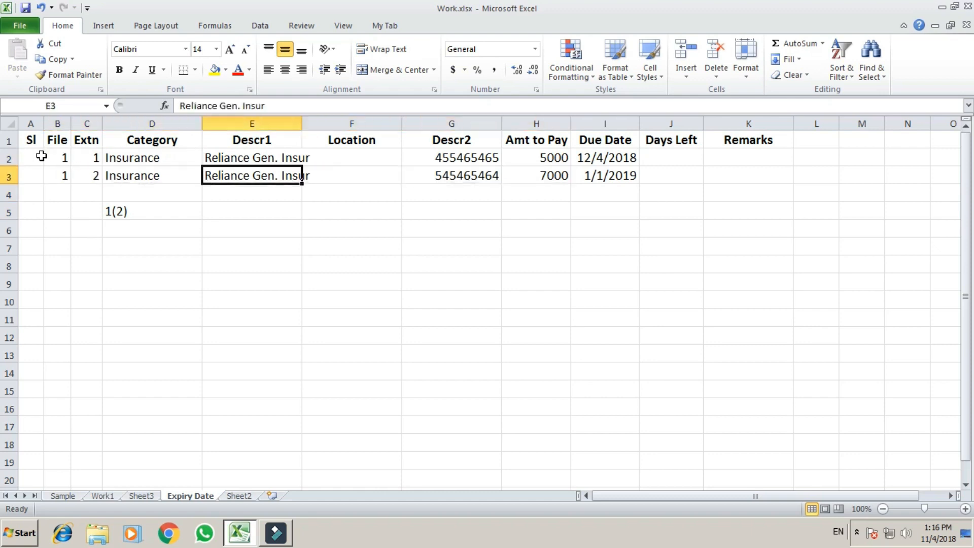
key(Left)
key(Left)
key(Left)
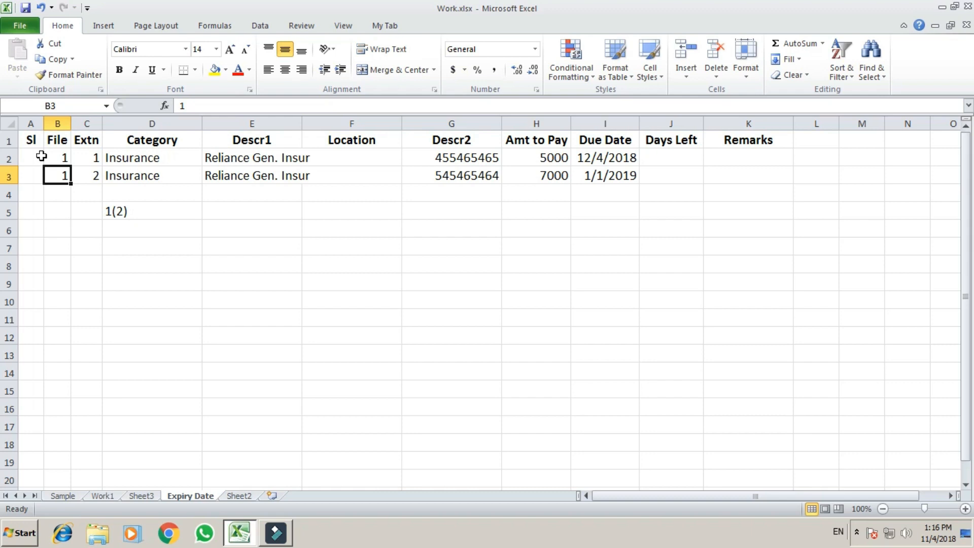
key(Right)
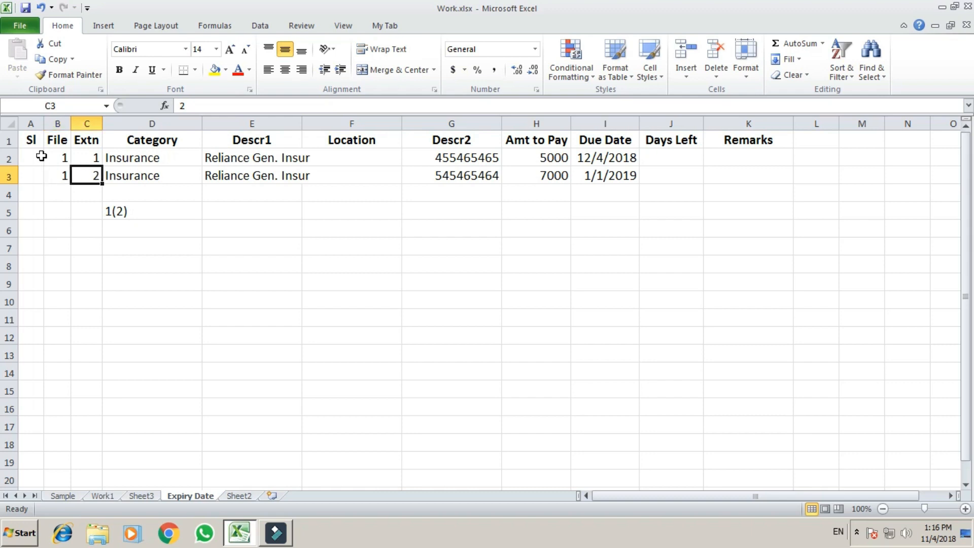
key(Down)
key(Down)
key(Right)
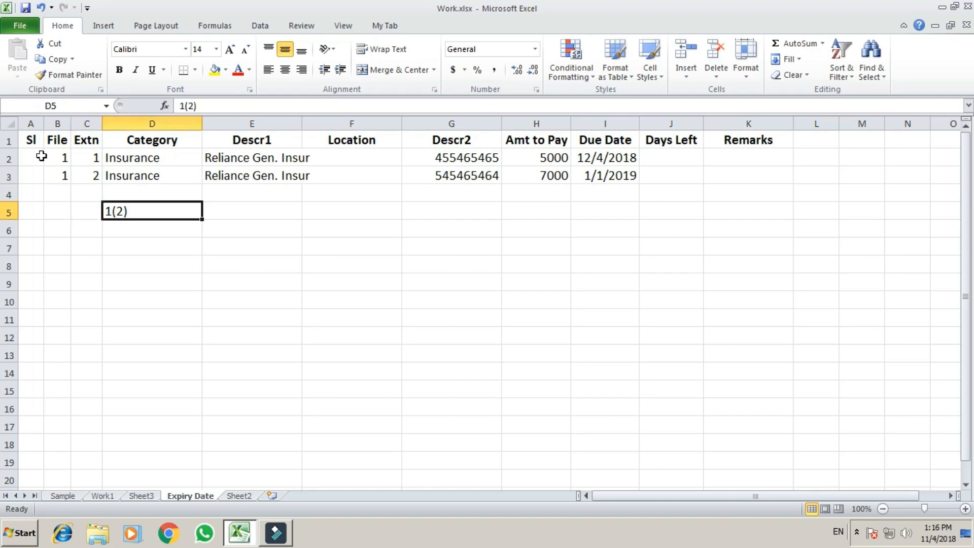
key(Up)
key(Up)
key(Up)
key(Left)
key(Left)
key(Right)
key(Down)
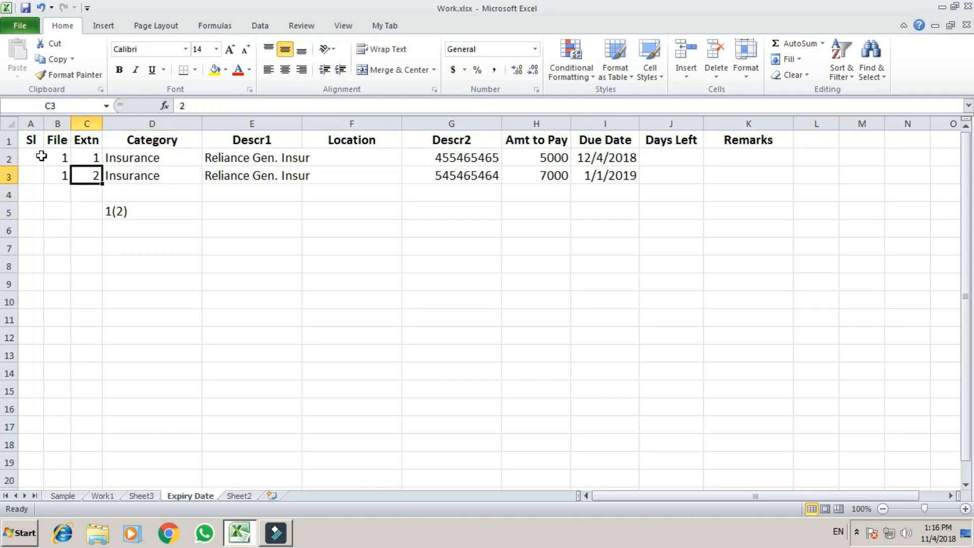
Step: Enter file number 2 in B4 to begin the third record
key(Down)
key(Up)
key(Down)
key(Left)
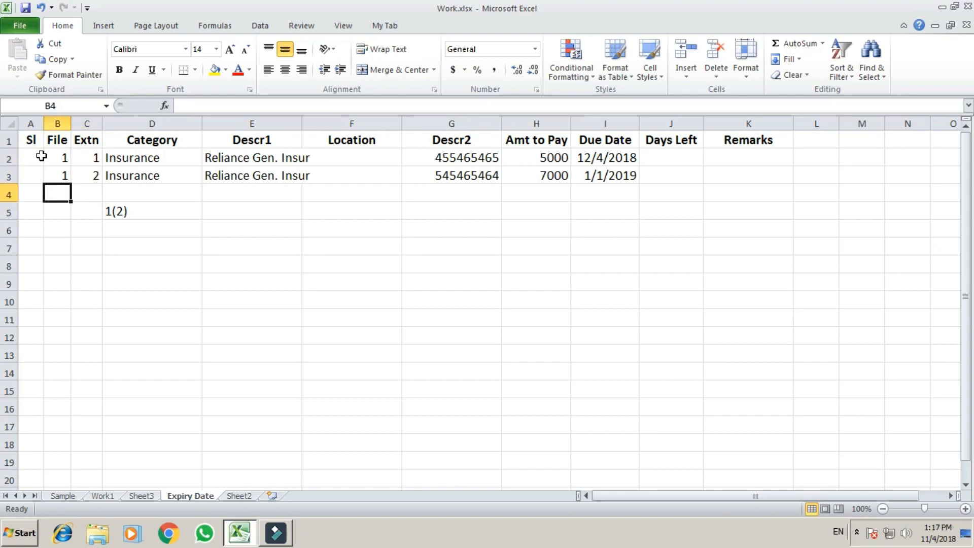
text(2)
key(Right)
key(Right)
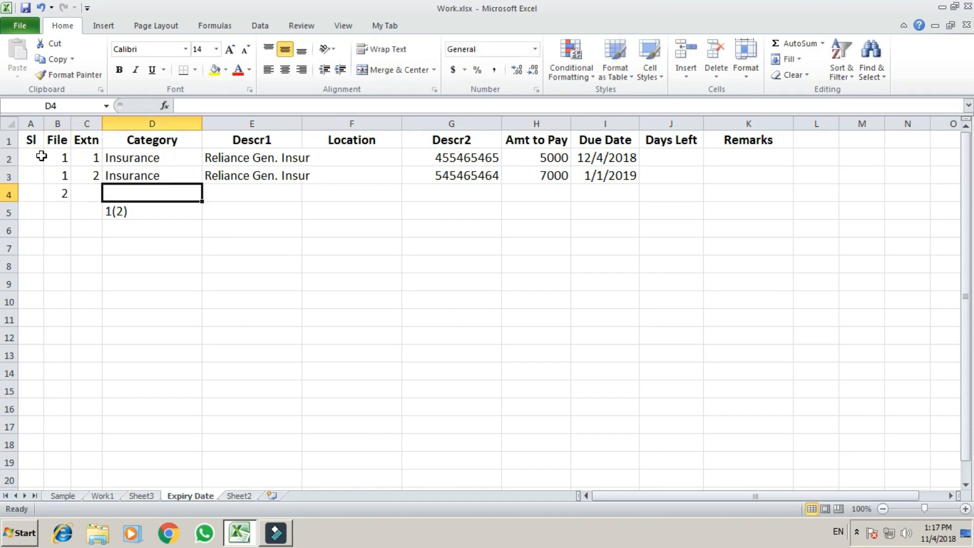
Step: Enter the Vehicle category with the Creta, Tax and 12000 details in row 4
text(Vehicle)
key(Return)
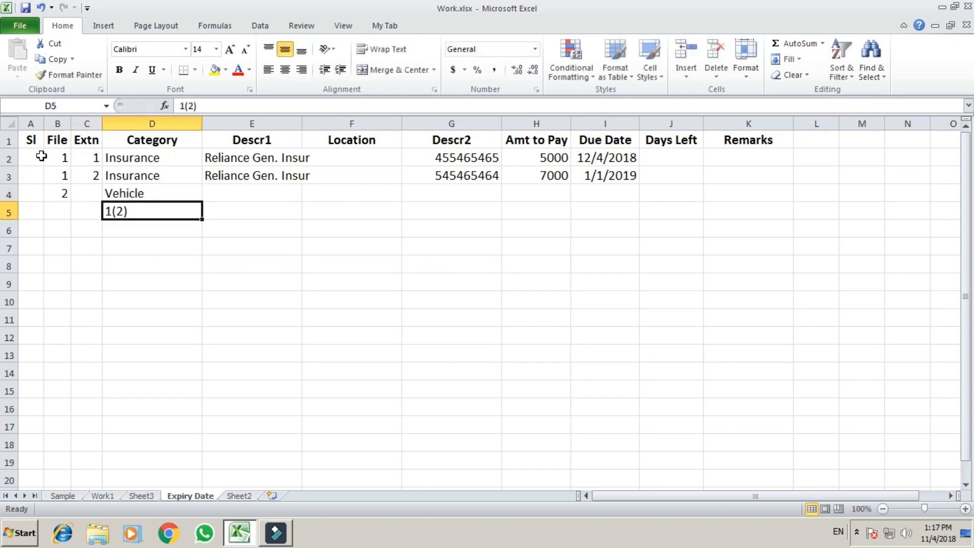
key(Up)
key(Right)
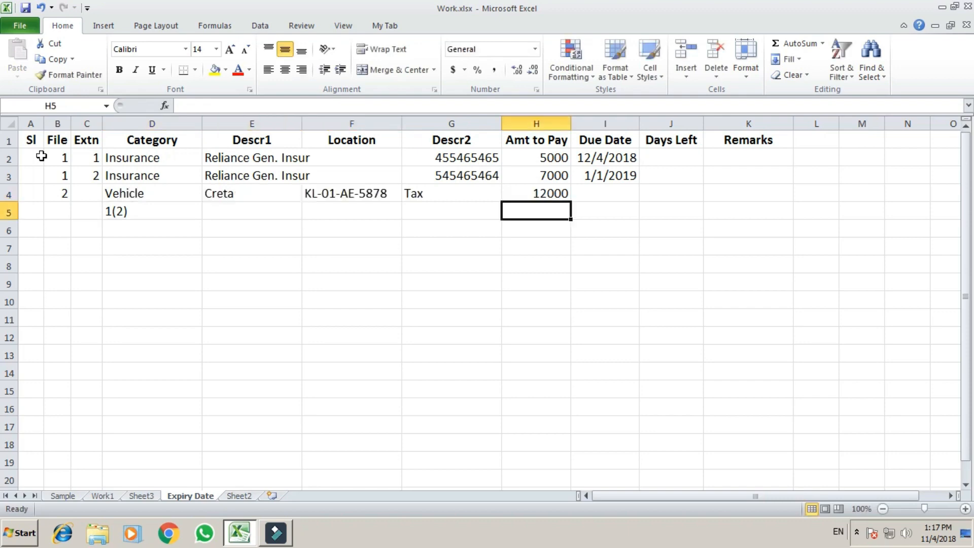
key(Up)
key(Right)
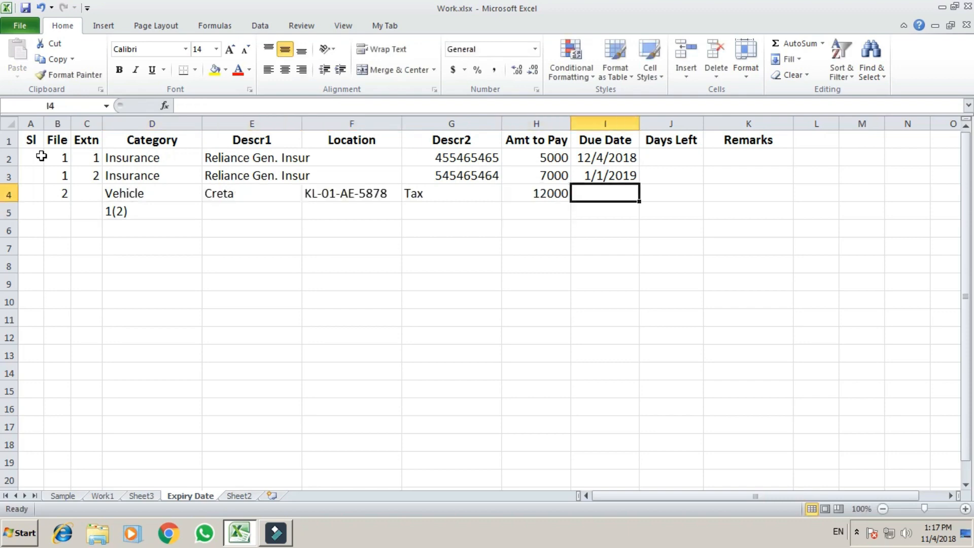
Step: Set I4's due date to 12/5/2019 by pasting I2's date and overwriting it
key(Up)
key(Up)
key(ctrl+c)
key(Down)
key(Down)
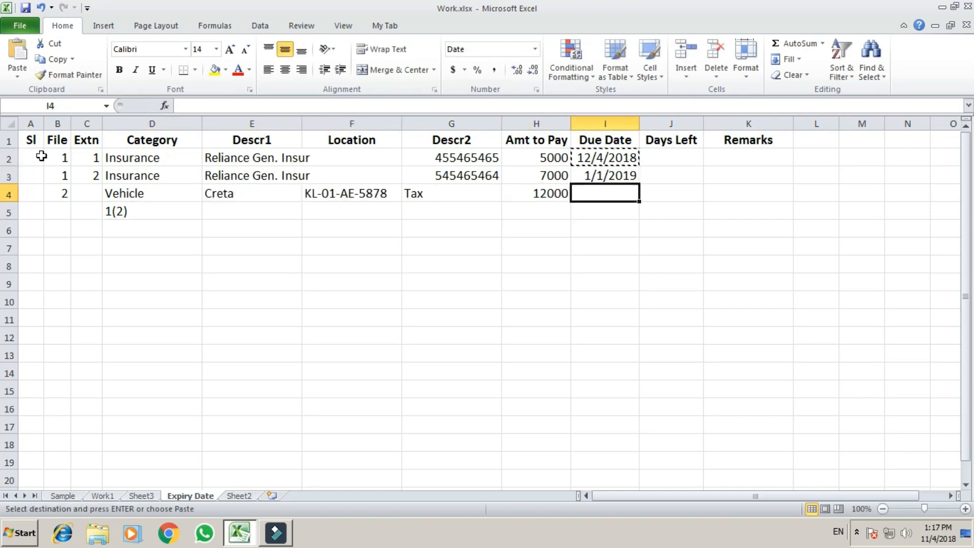
key(Return)
text(12/5/2019)
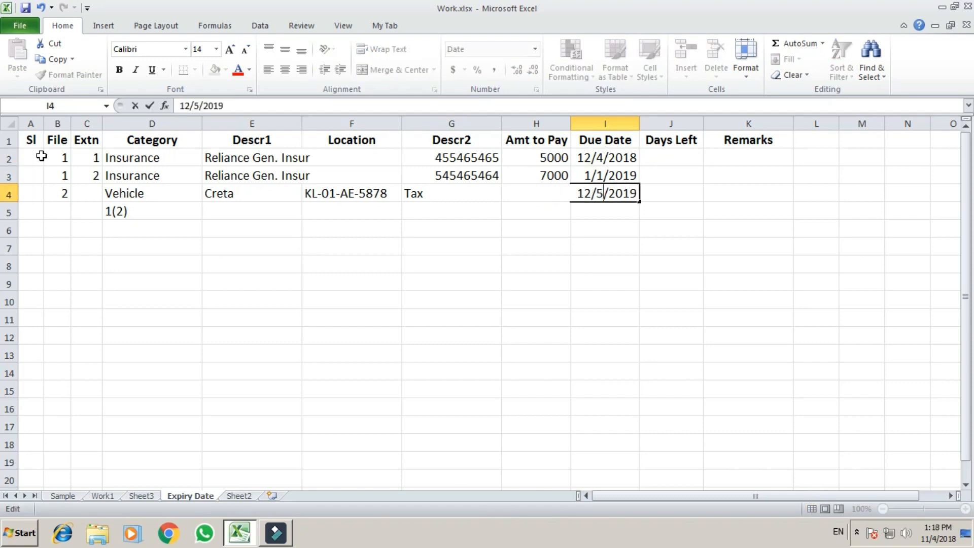
key(ctrl+Return)
key(Up)
key(Up)
key(shift+Down)
key(shift+Down)
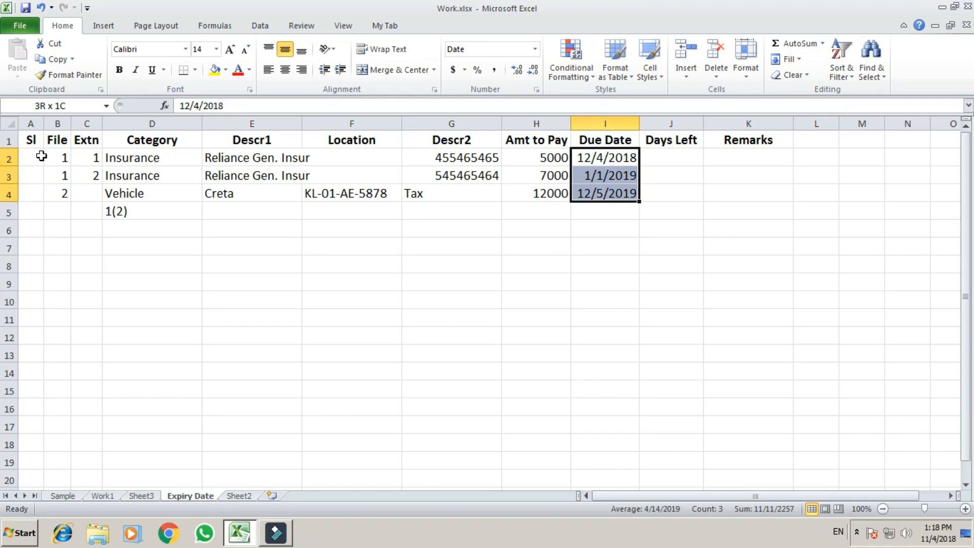
Step: Show the due dates in I2:I4 in 4-Dec-18 style
key(ctrl+shift+3)
key(Up)
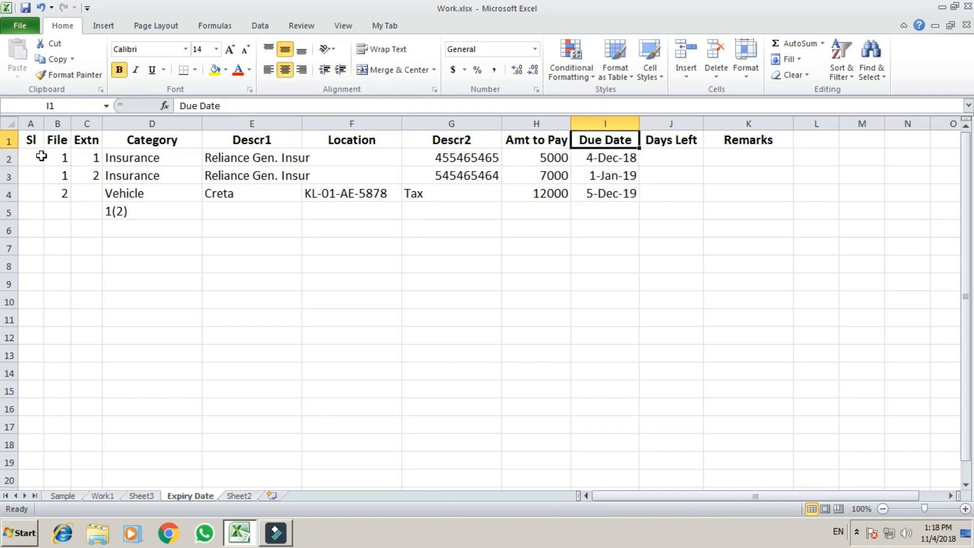
key(Down)
key(Down)
key(Up)
key(Down)
key(Down)
Step: Format the three Amt to Pay values in H2:H4 with thousands separators and two decimals
key(Left)
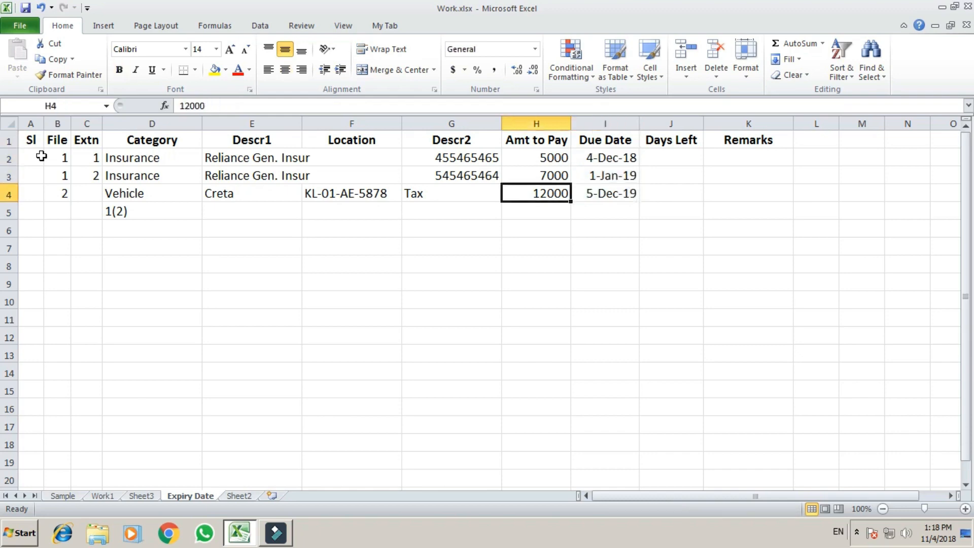
key(shift+Up)
key(shift+Up)
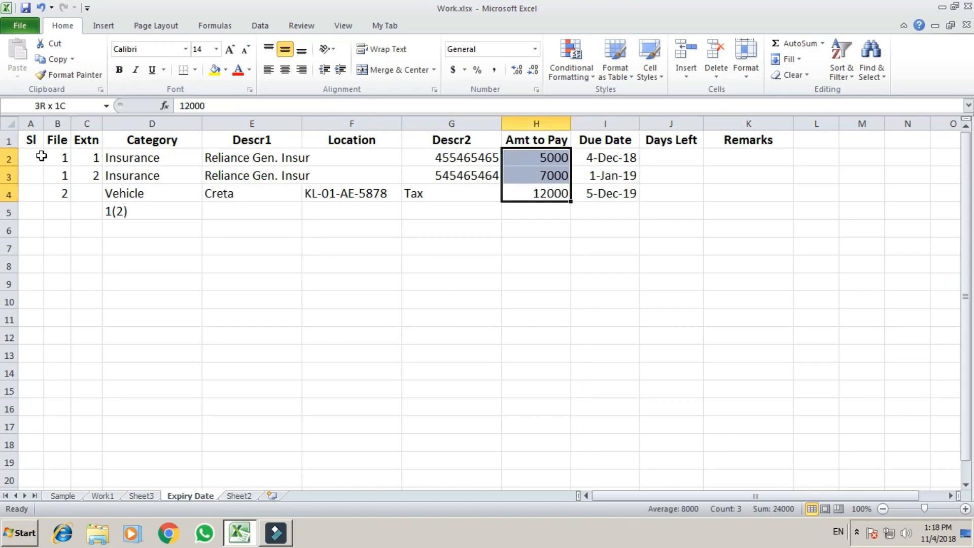
key(ctrl+shift+1)
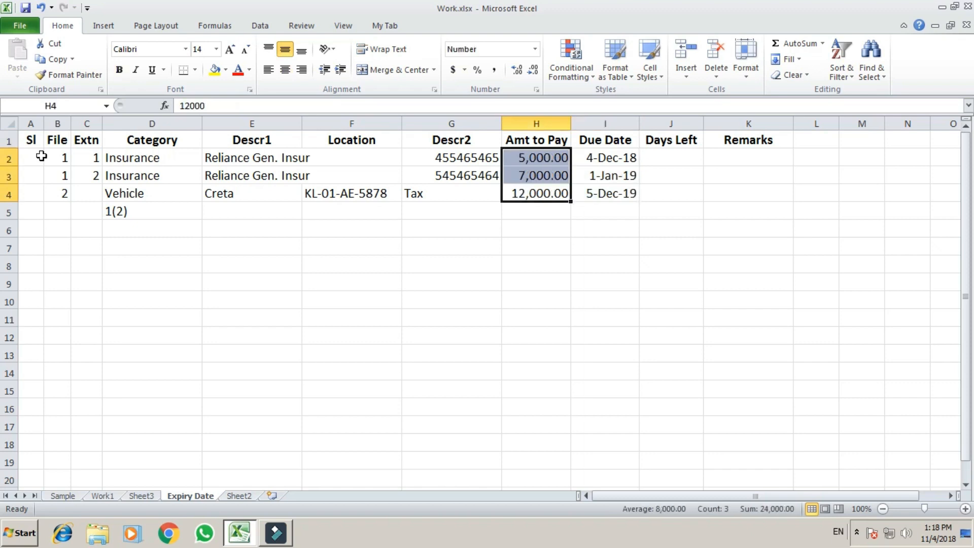
key(Down)
key(Up)
key(Up)
key(Down)
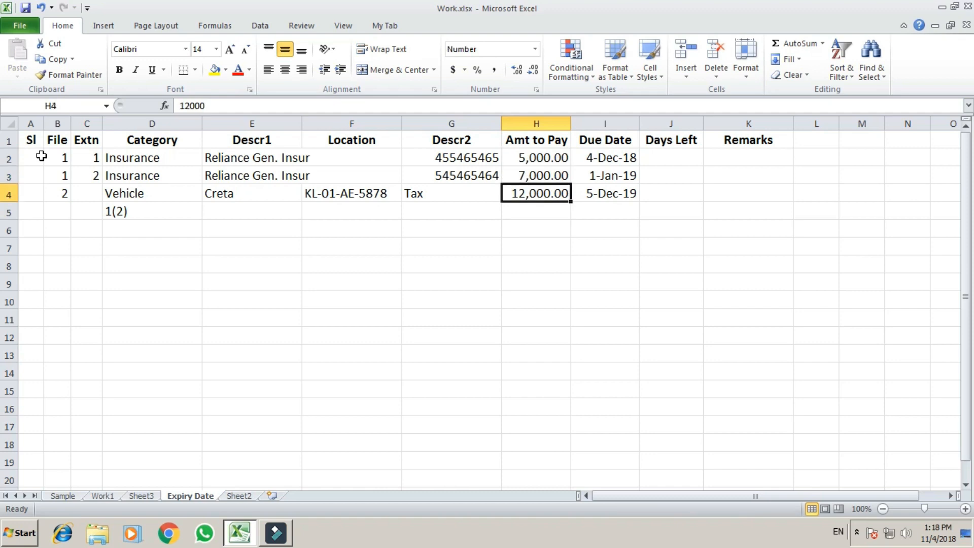
Step: Enter 10 as the Extn of the Vehicle row in row 4
key(Right)
key(Left)
key(Left)
key(Left)
key(Left)
key(Left)
key(Left)
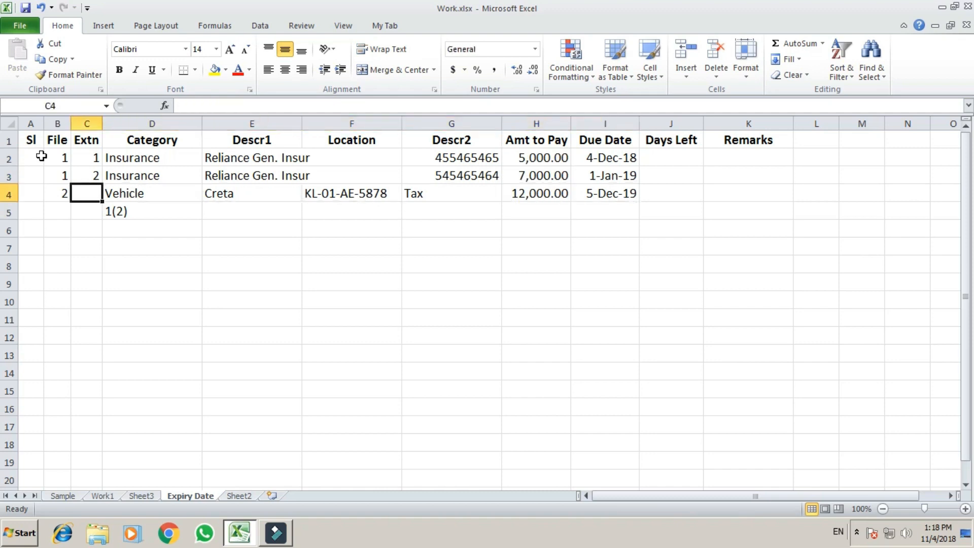
key(Left)
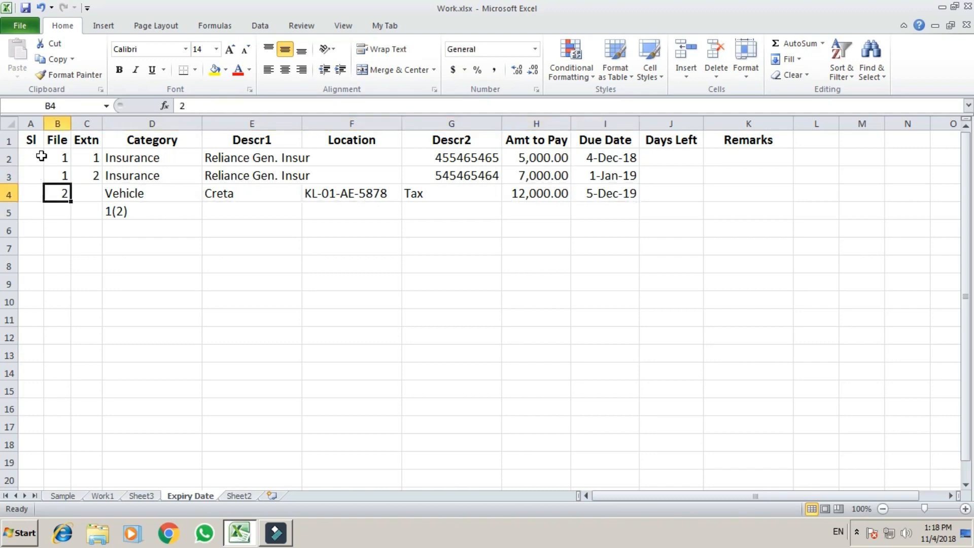
key(Right)
text(10)
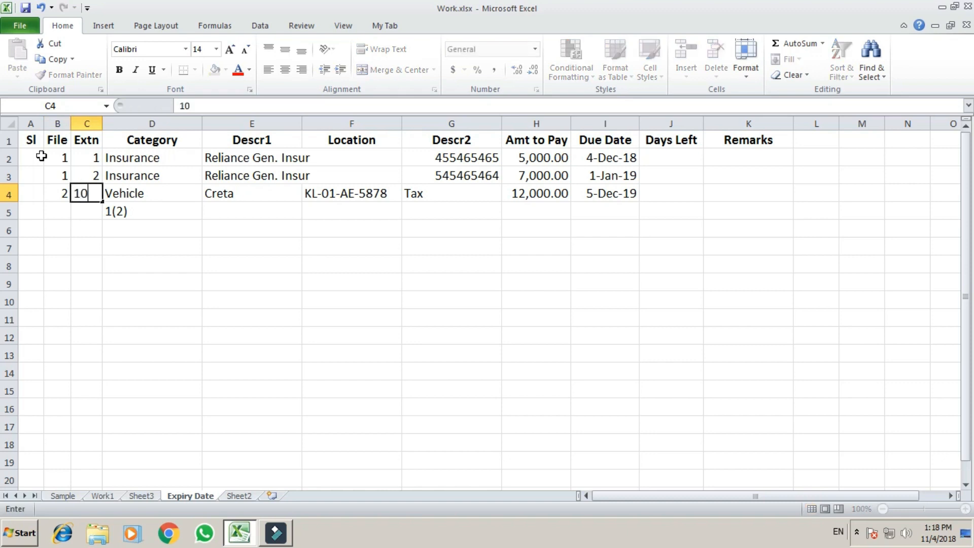
key(Return)
key(Up)
key(Right)
key(Left)
key(Right)
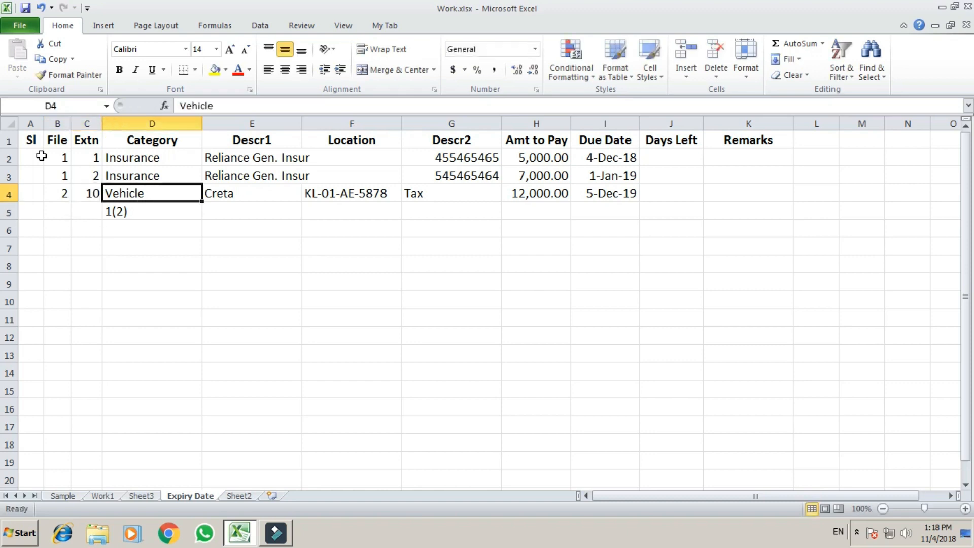
key(Left)
key(Left)
key(Right)
key(Right)
key(Up)
key(Left)
key(Right)
key(Right)
key(Right)
key(Right)
key(Right)
key(Right)
key(Right)
key(Right)
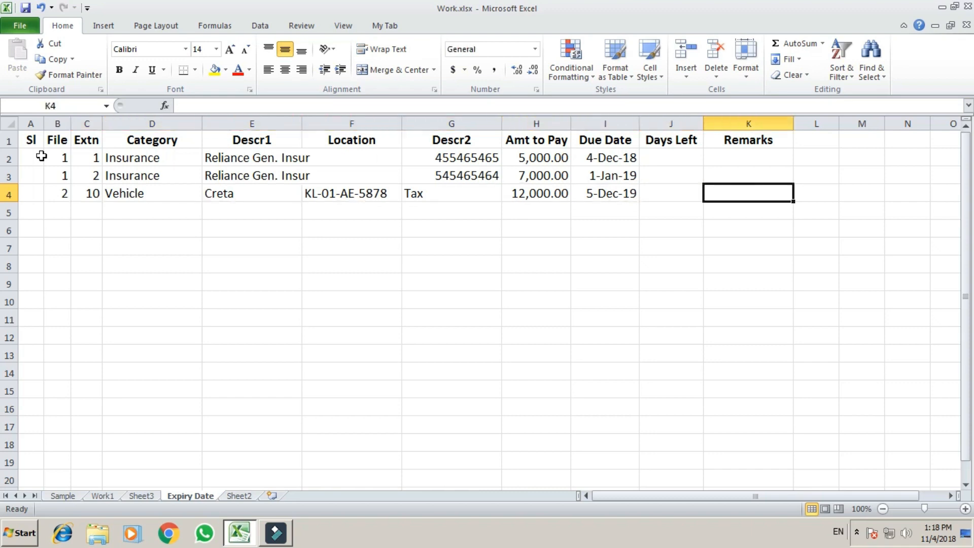
Step: Clear the stray 2 from cell A3
key(Left)
key(Up)
key(Up)
key(Down)
key(Down)
key(Left)
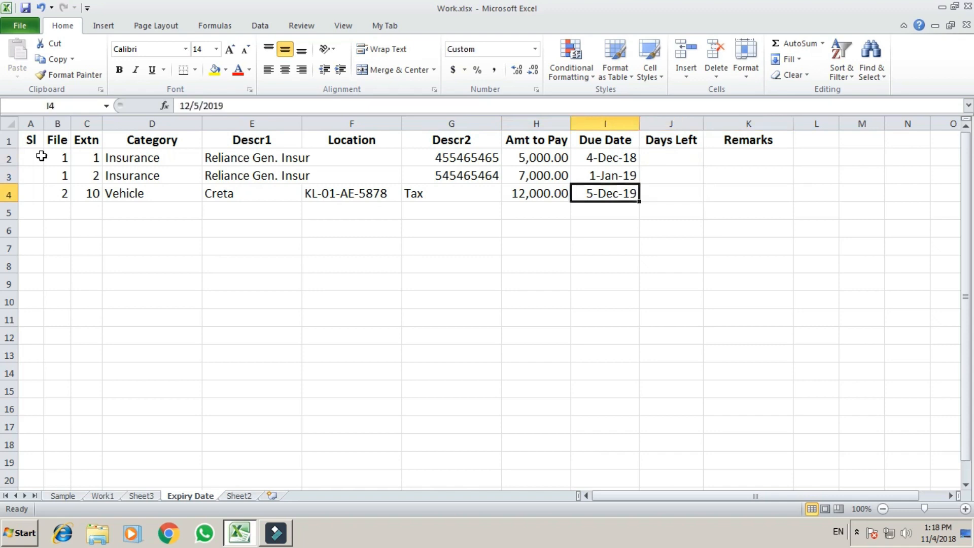
key(Left)
key(Left)
key(Left)
key(Left)
key(Left)
key(Left)
key(Left)
key(Left)
key(Up)
key(Up)
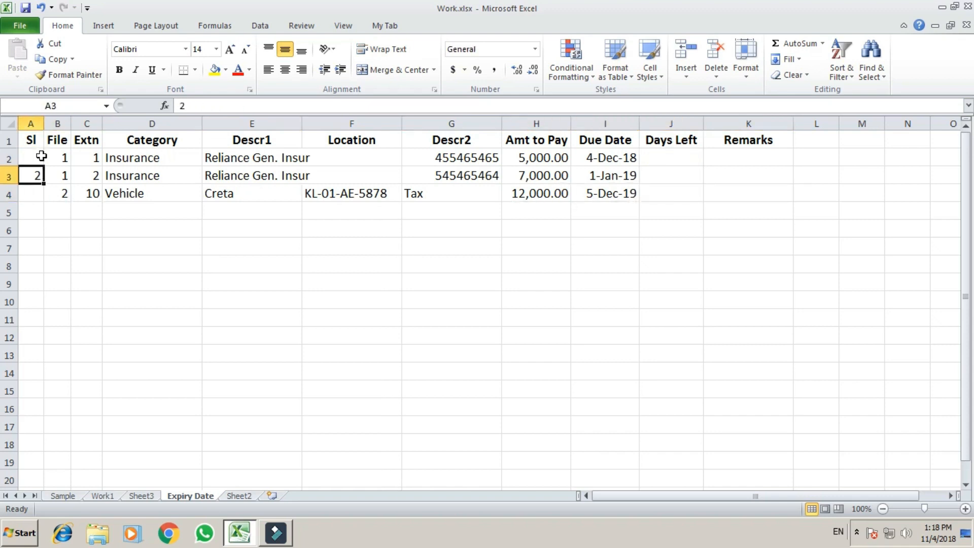
key(Delete)
key(Up)
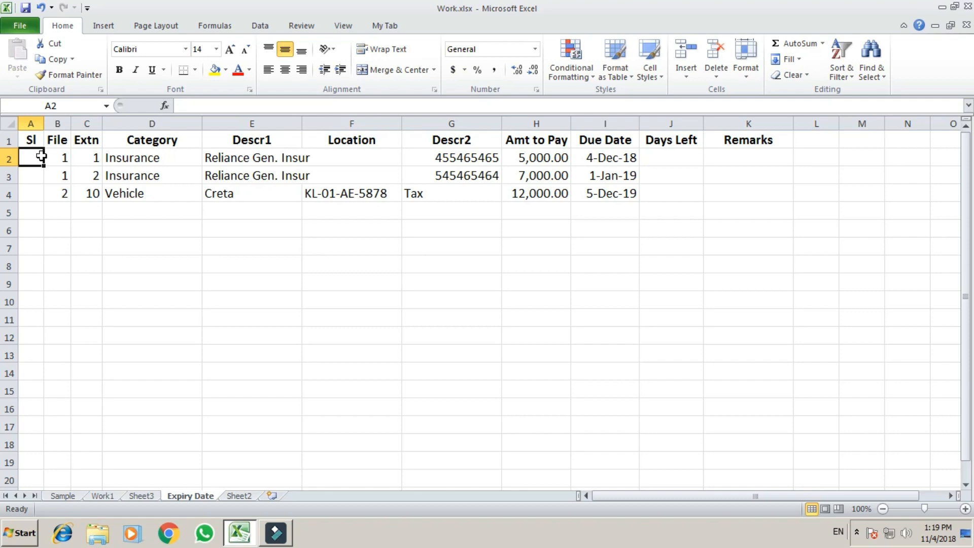
key(Right)
key(Right)
key(Right)
key(Right)
key(Right)
key(Right)
key(Right)
key(Right)
key(Right)
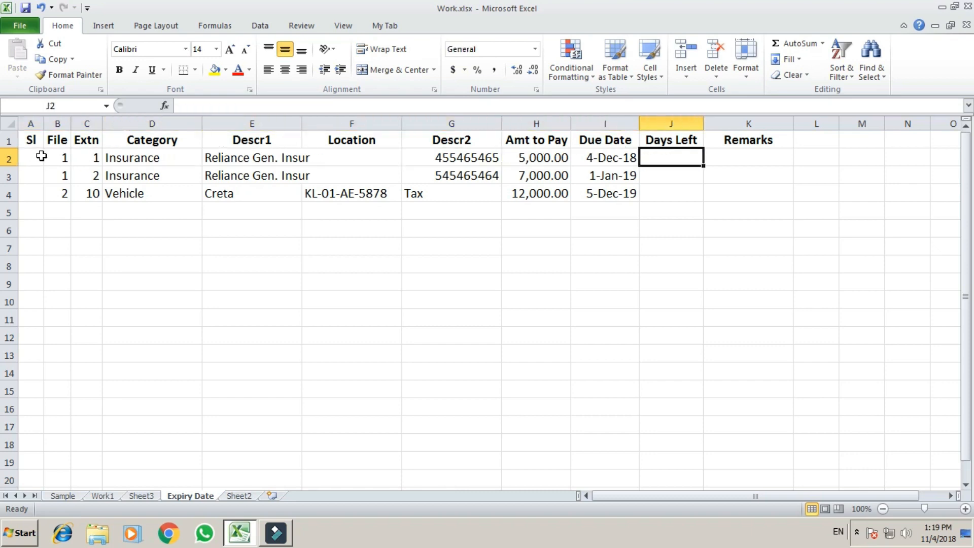
key(Left)
key(Left)
key(Left)
key(Left)
key(Left)
key(Right)
key(Right)
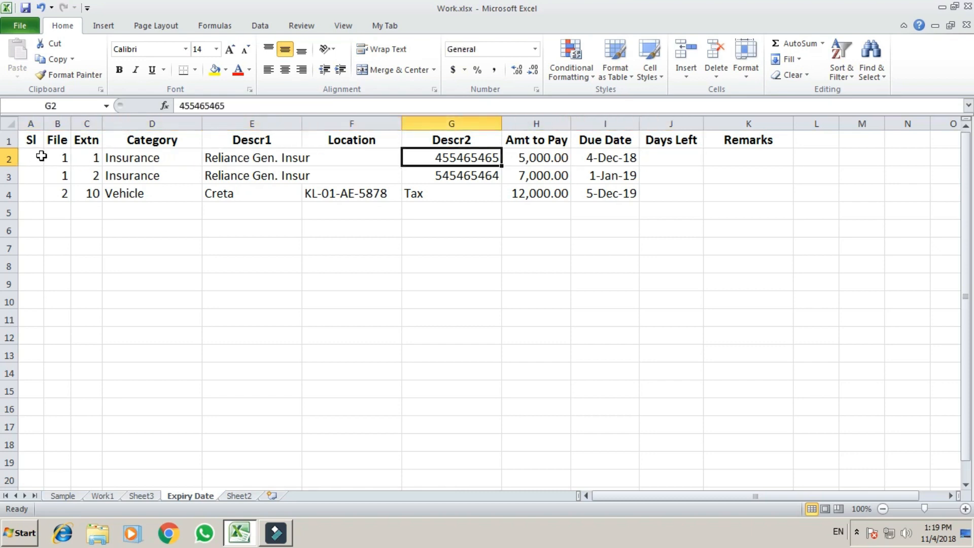
key(Right)
key(Right)
key(Right)
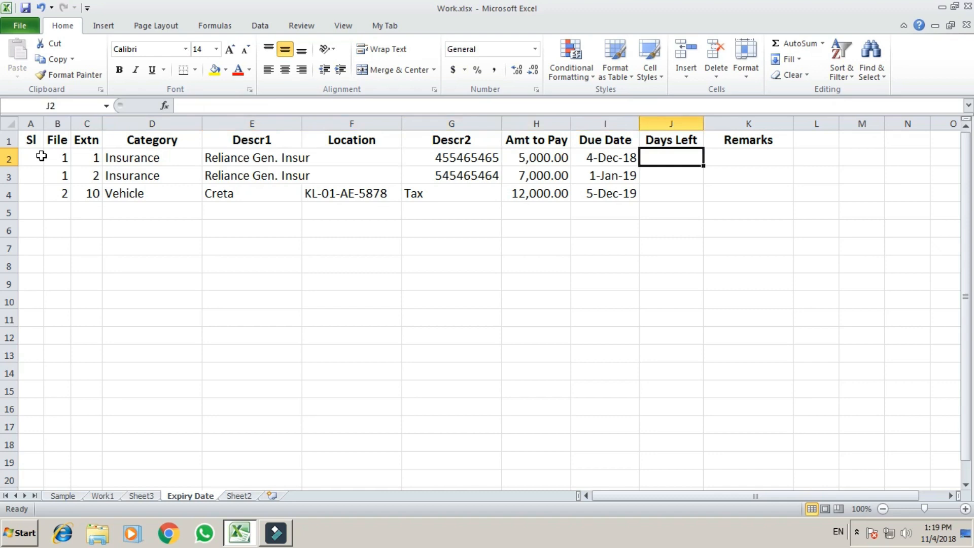
key(Right)
key(Down)
key(Down)
key(Down)
key(Down)
key(Down)
Step: Try =NOW() in spare cell J7, then delete it
key(Left)
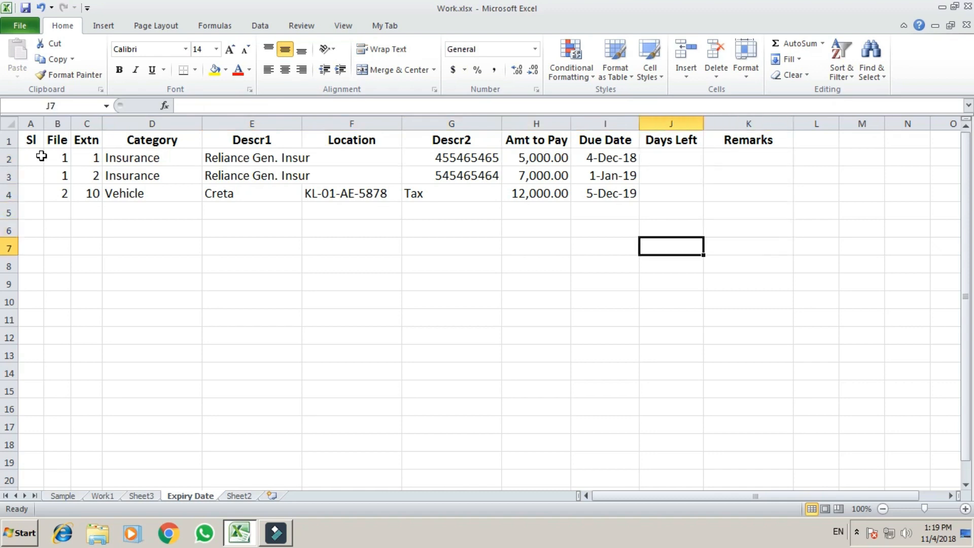
text(=now())
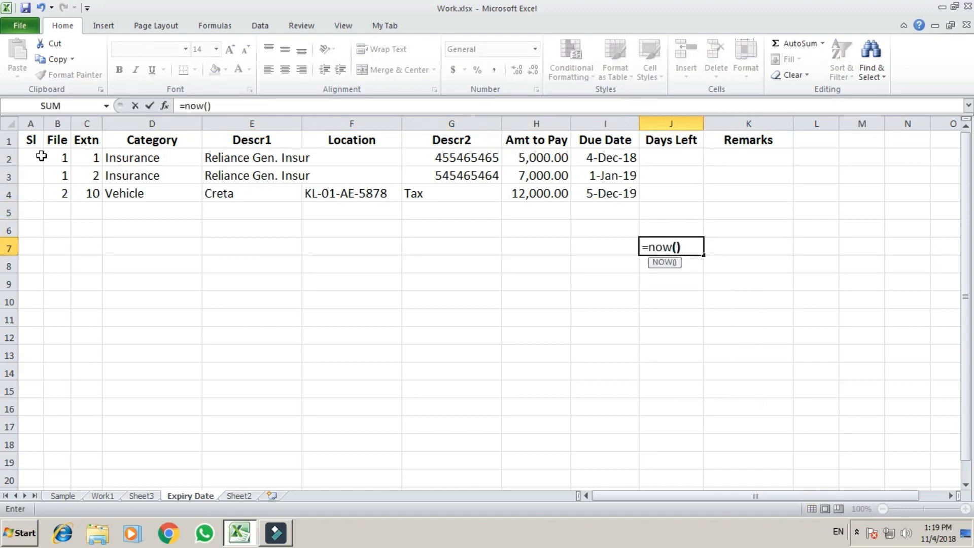
key(Return)
key(Up)
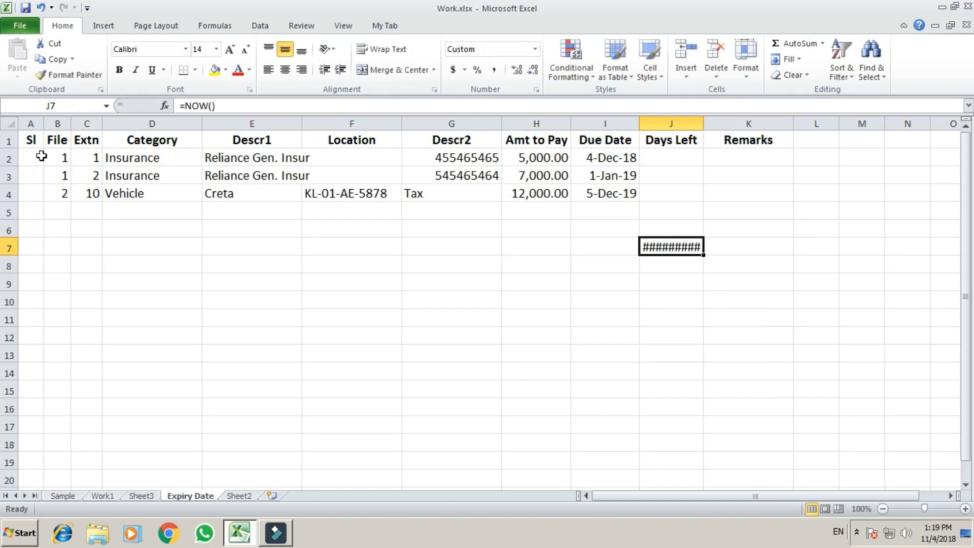
key(Delete)
Step: Enter =NOW() in K7, autofit the Remarks column to the timestamp, then clear K7
key(Right)
key(Right)
key(Left)
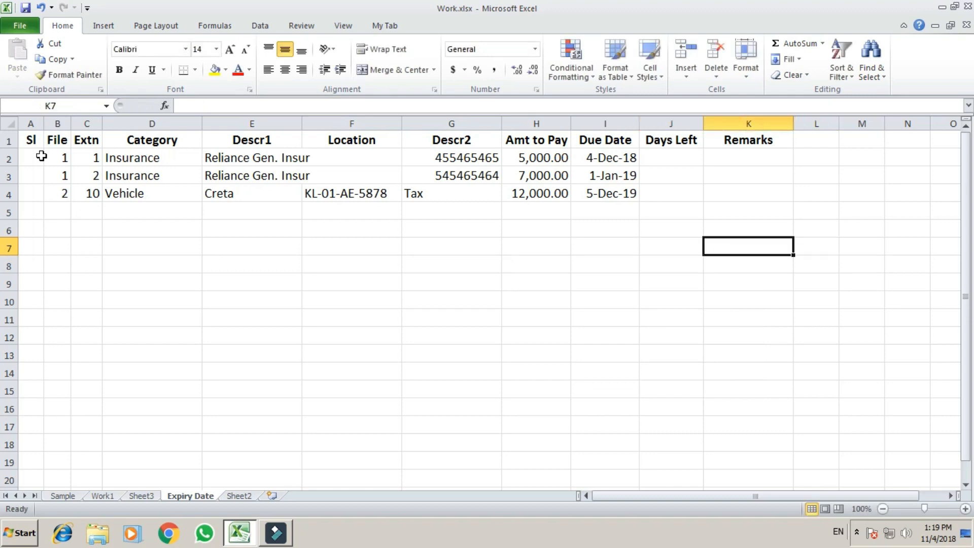
text(=)
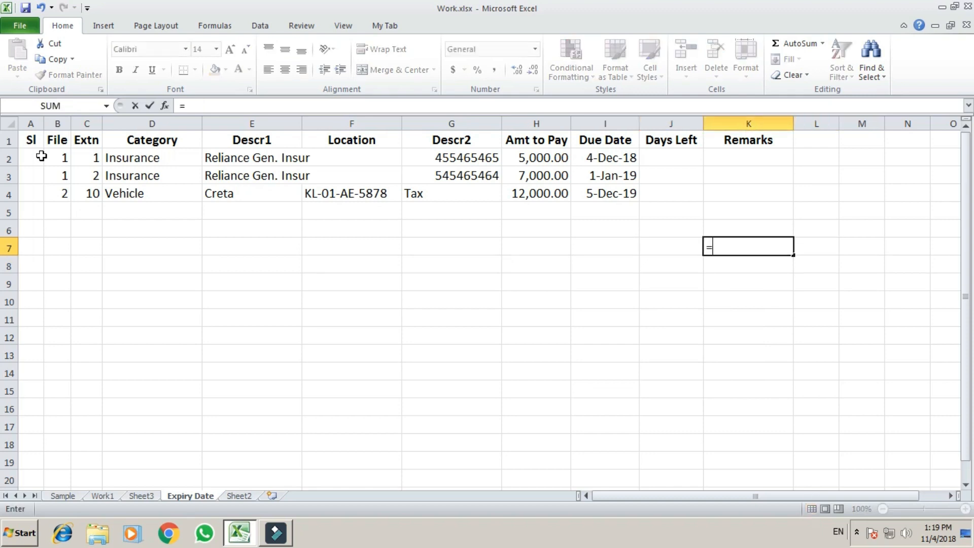
text(now())
key(Return)
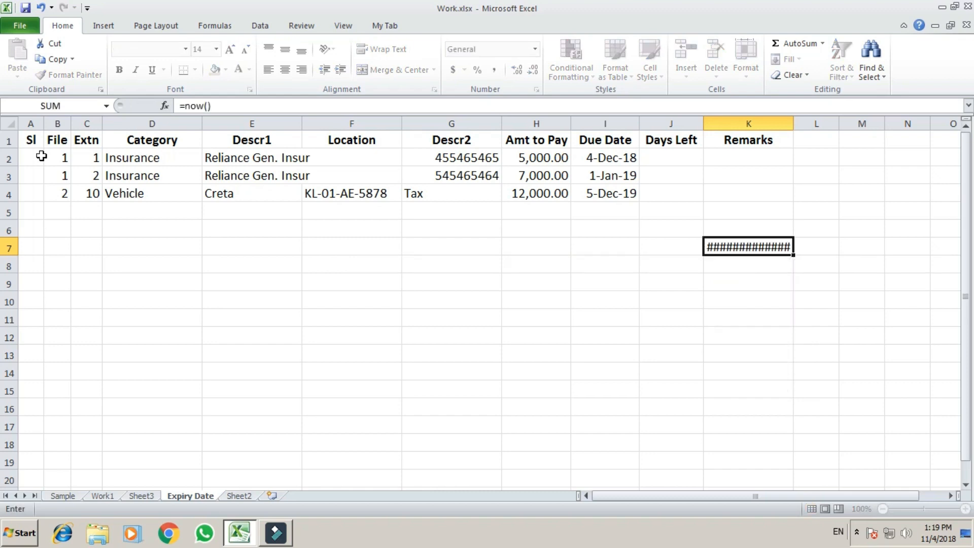
key(Up)
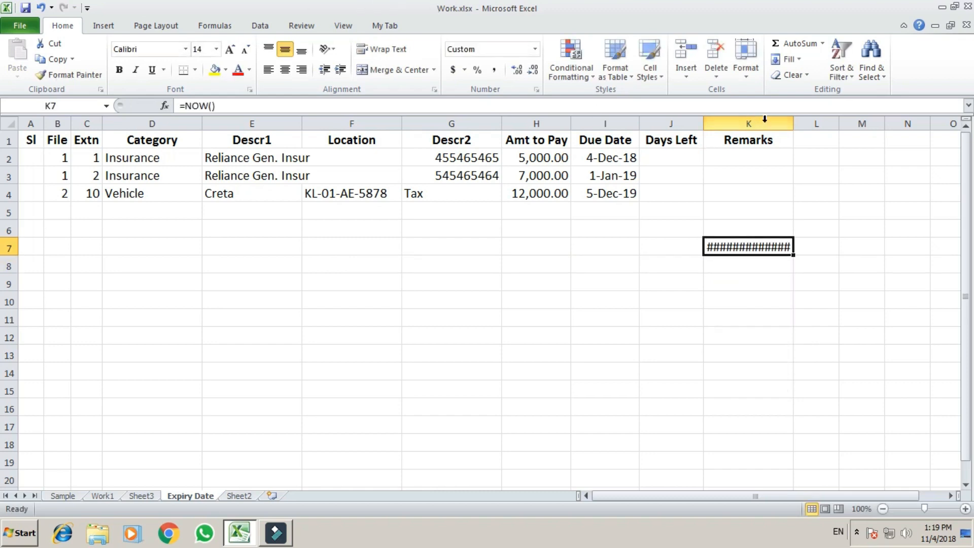
double_click(793, 124)
click(691, 291)
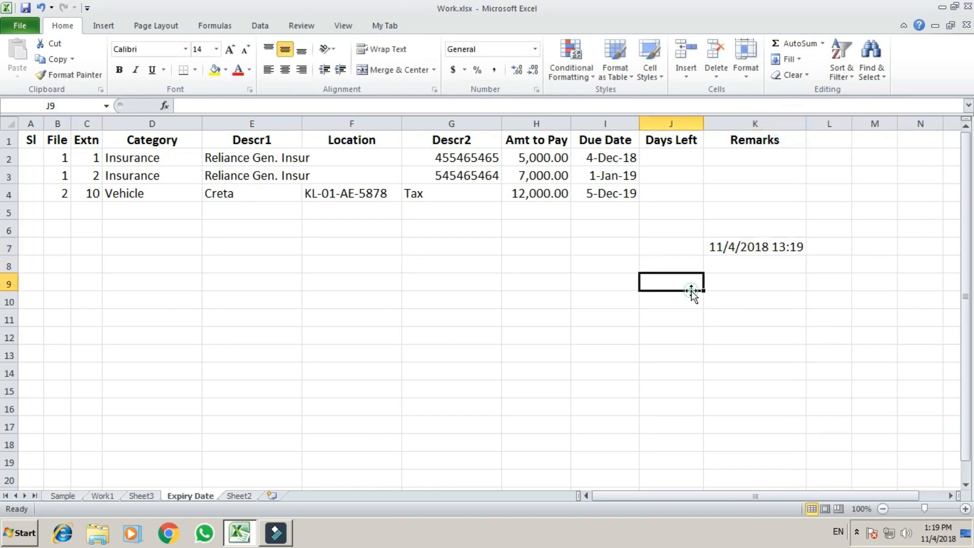
click(751, 247)
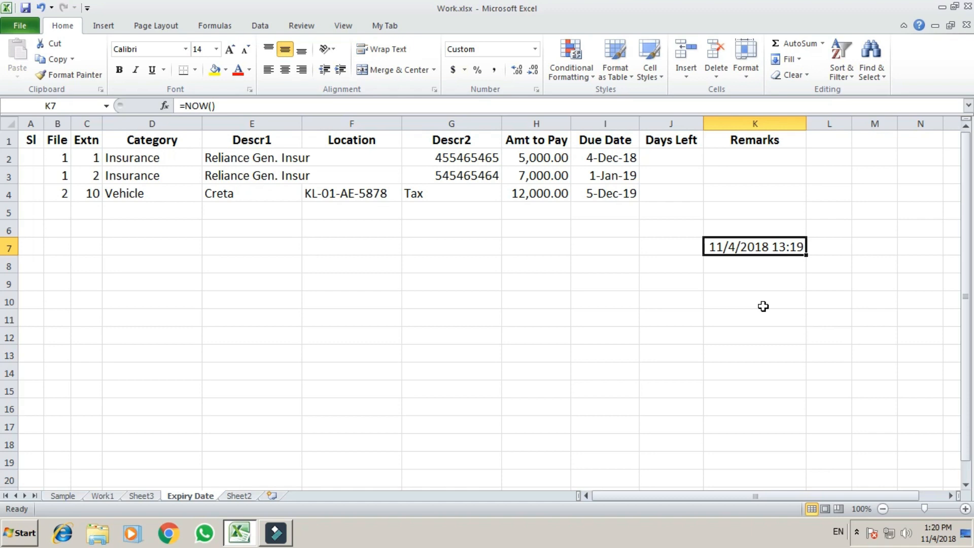
key(Delete)
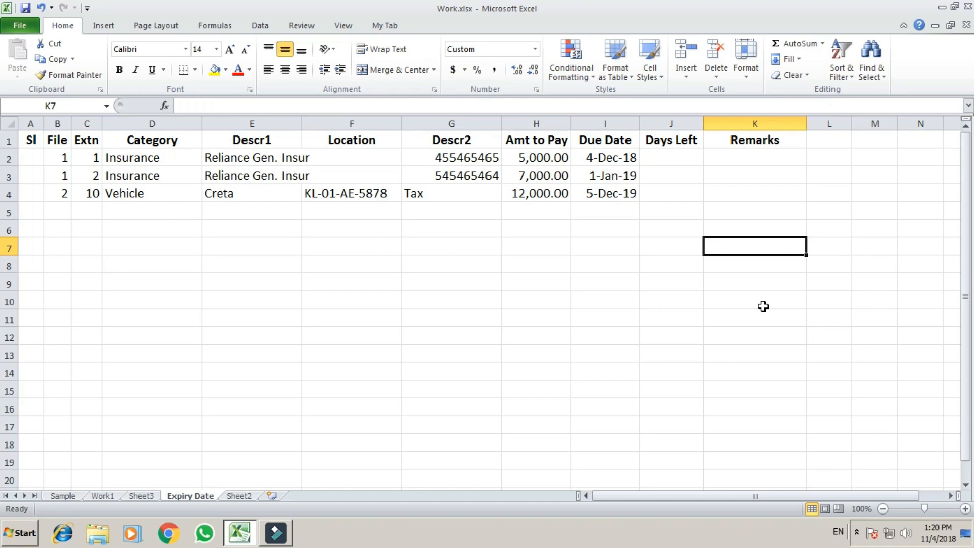
key(Up)
key(Up)
key(Up)
key(Up)
key(Up)
Step: Enter the Days Left formula =(I2-NOW()) in J2
key(Left)
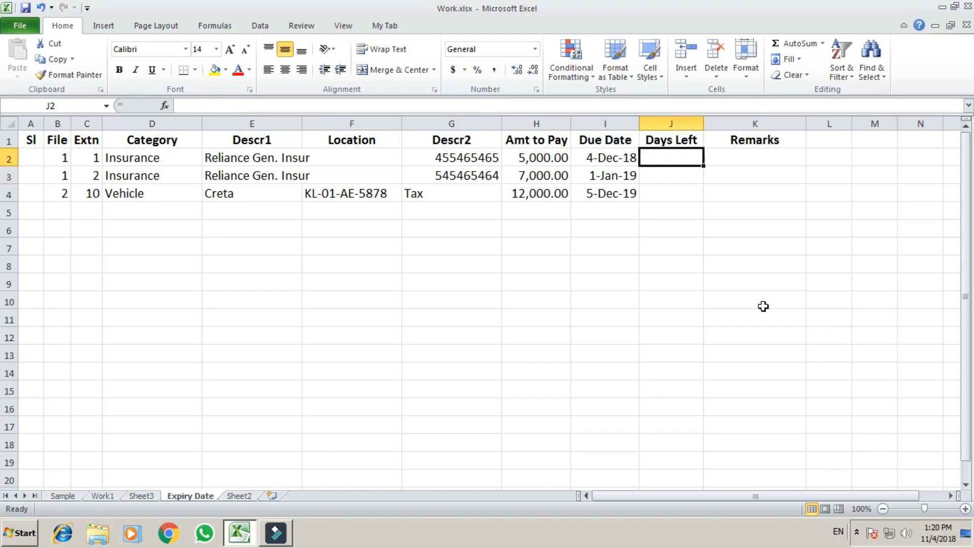
text(=)
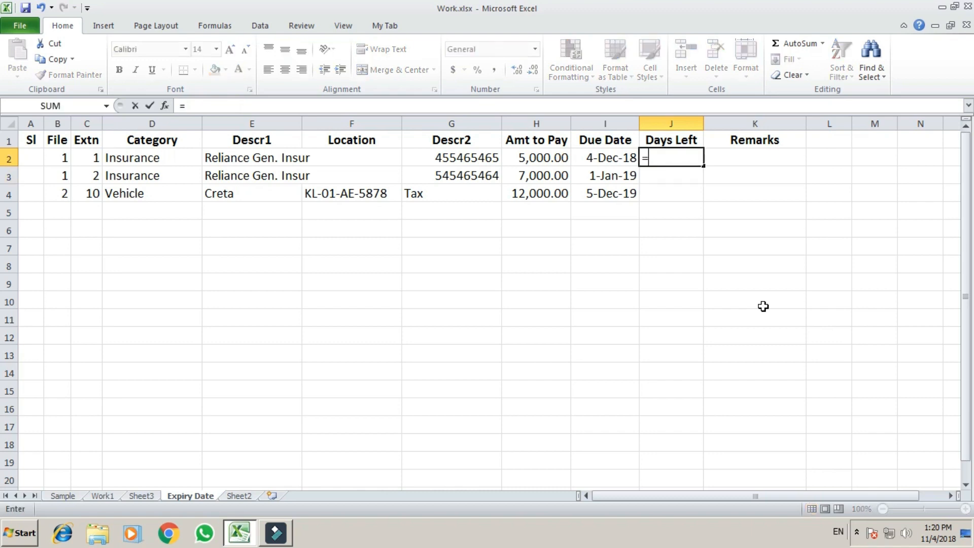
text(()
key(Left)
text(-)
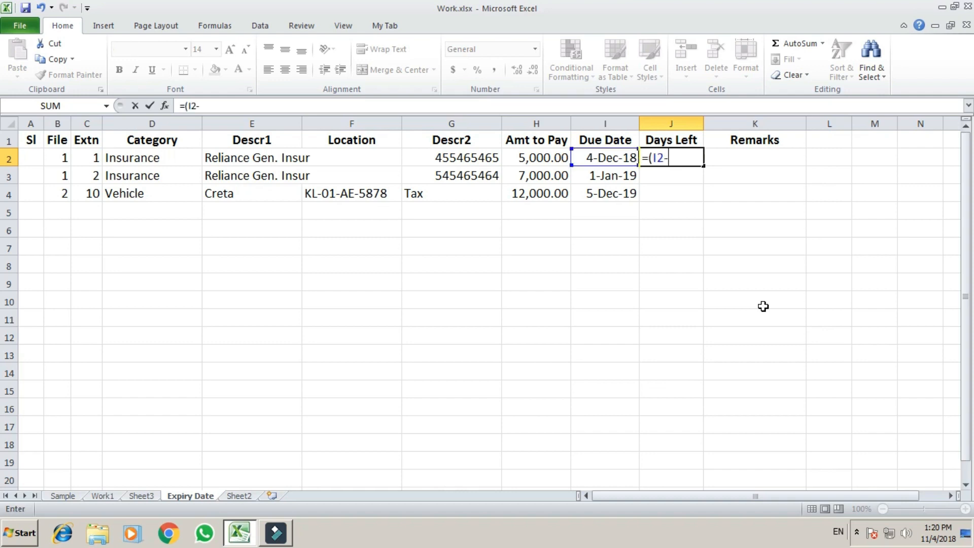
text(now()))
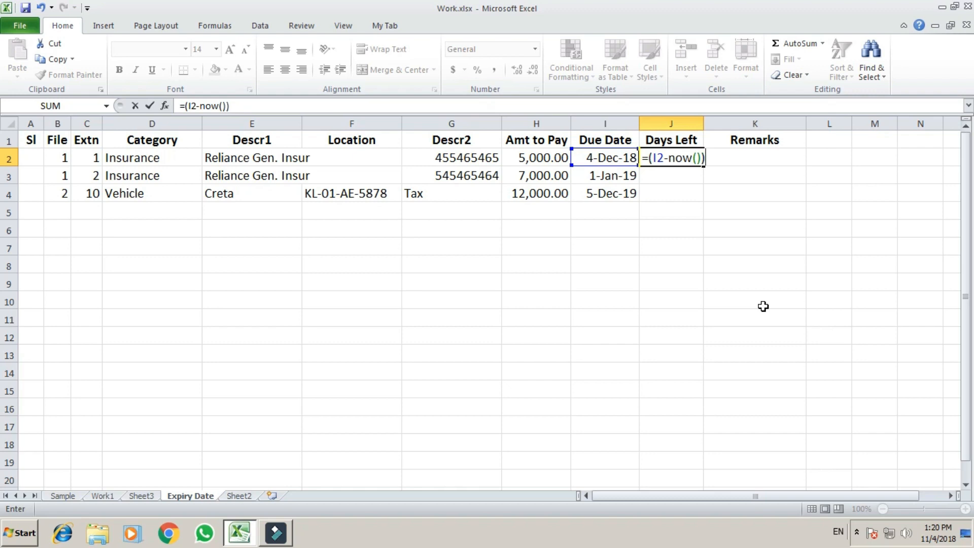
key(Return)
key(Up)
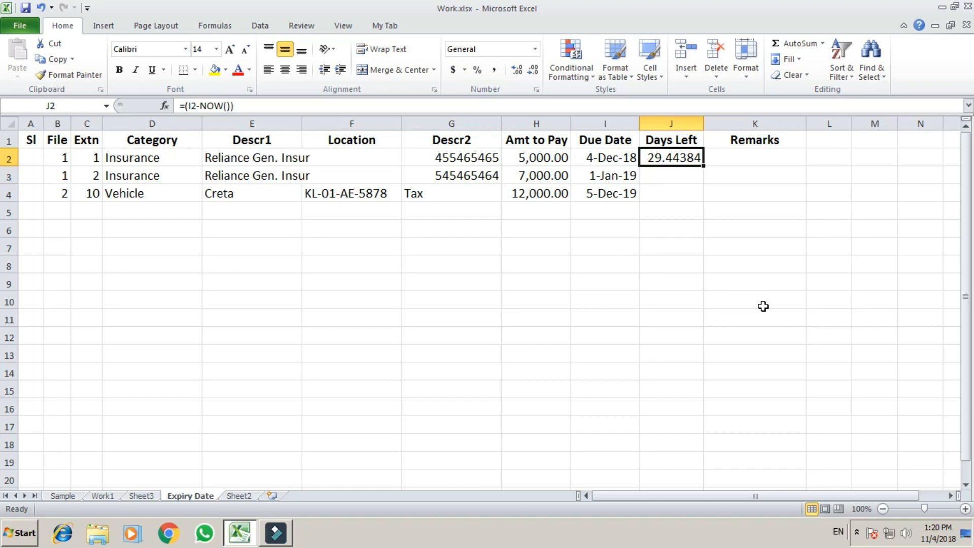
Step: Fill the Days Left formula down through row 4 and check the copied formulas
double_click(703, 167)
click(685, 230)
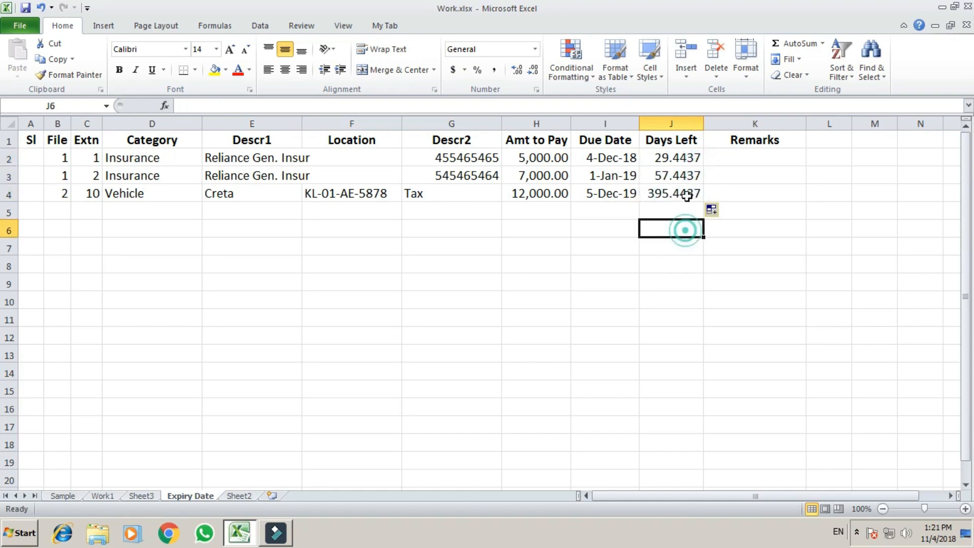
click(686, 194)
click(686, 158)
click(686, 194)
click(679, 156)
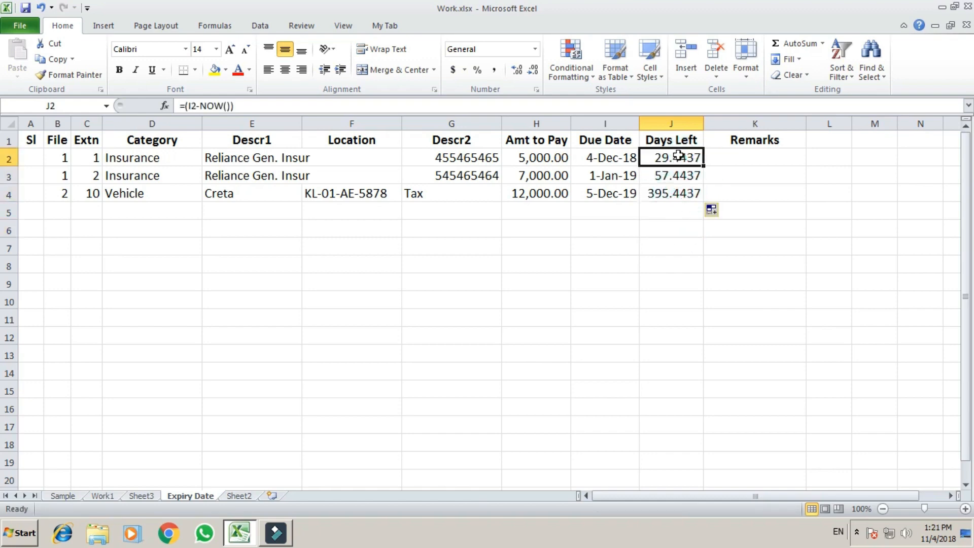
click(671, 197)
click(680, 156)
key(Left)
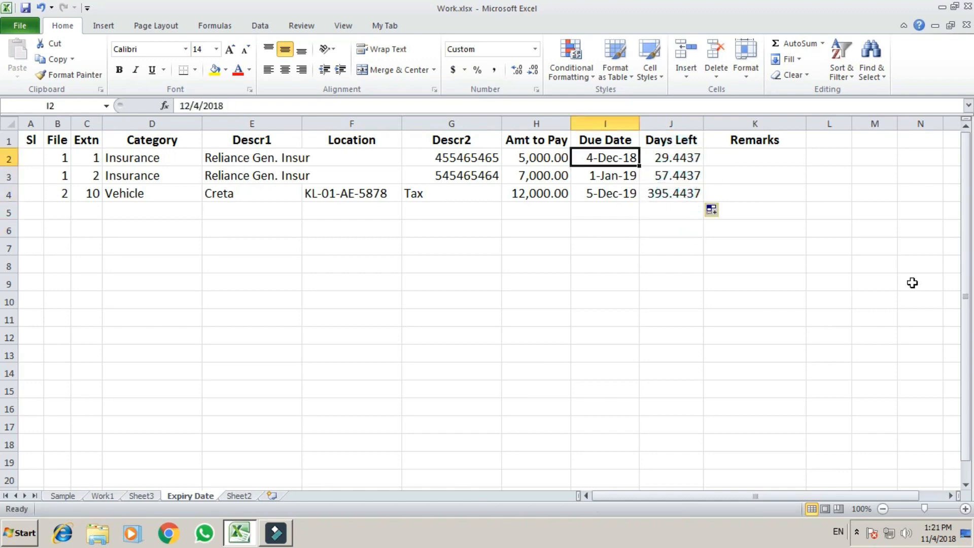
key(Right)
key(Down)
key(Down)
key(Down)
key(Down)
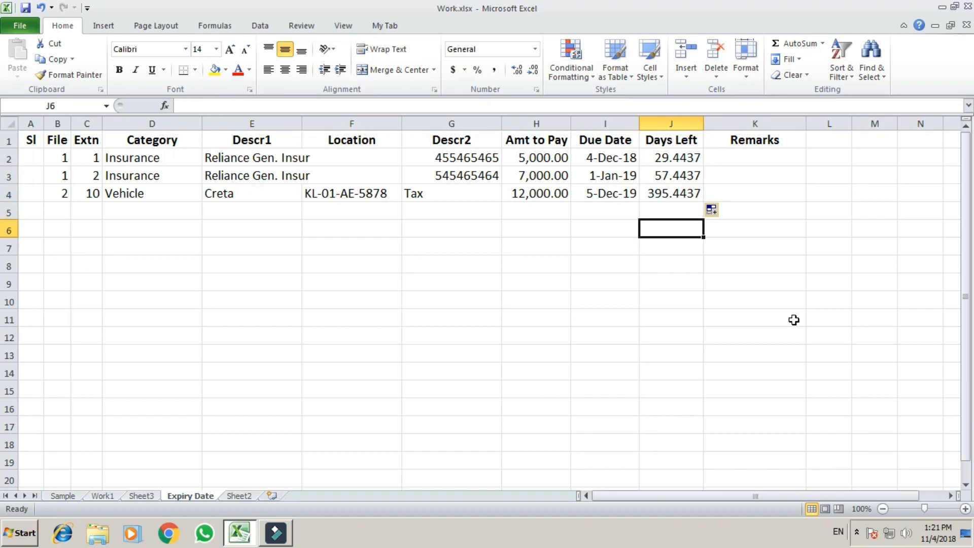
Step: Format the whole Days Left column as Number with 0 decimal places
key(ctrl+space)
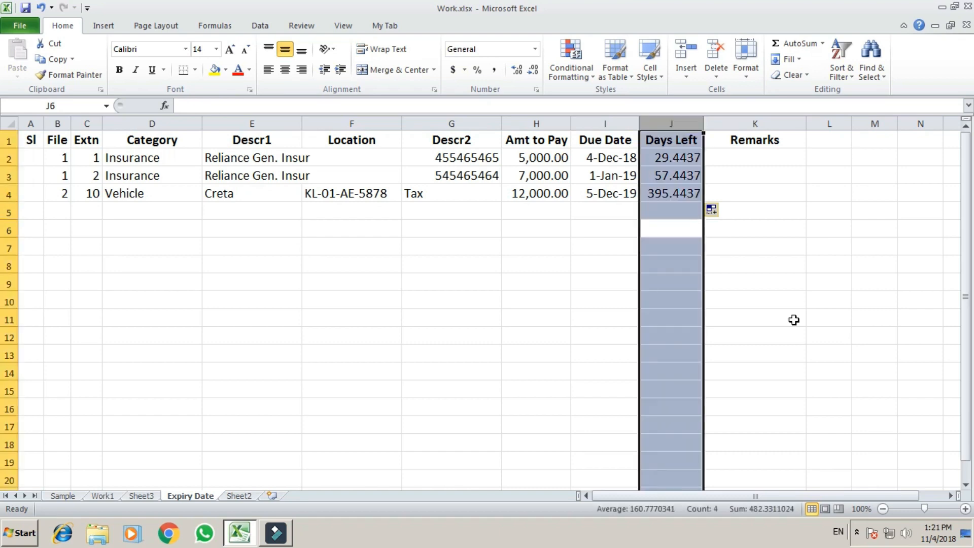
key(ctrl+1)
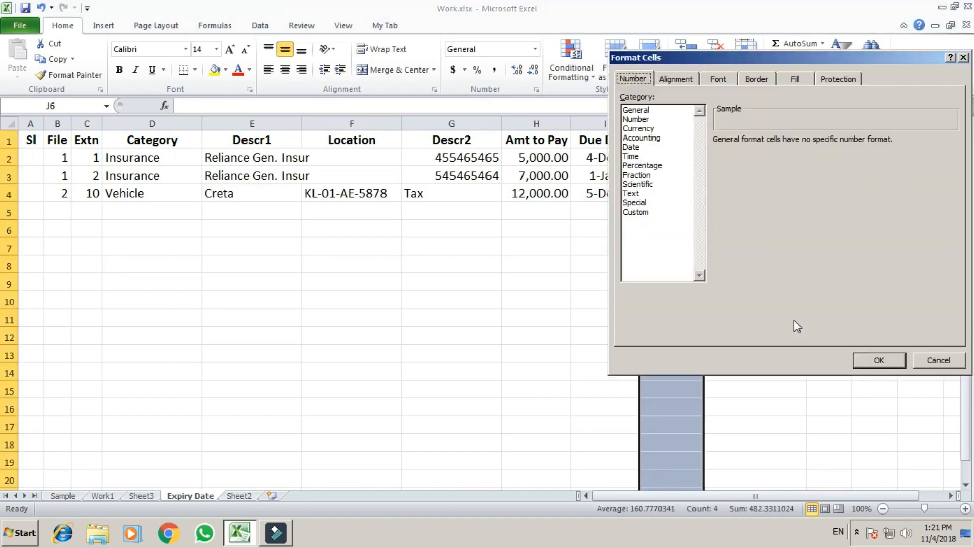
click(636, 119)
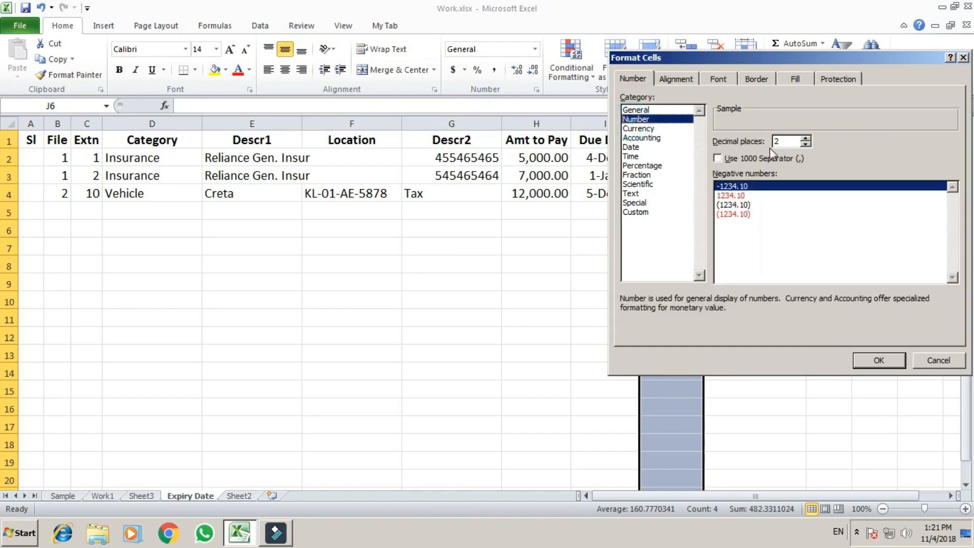
click(805, 144)
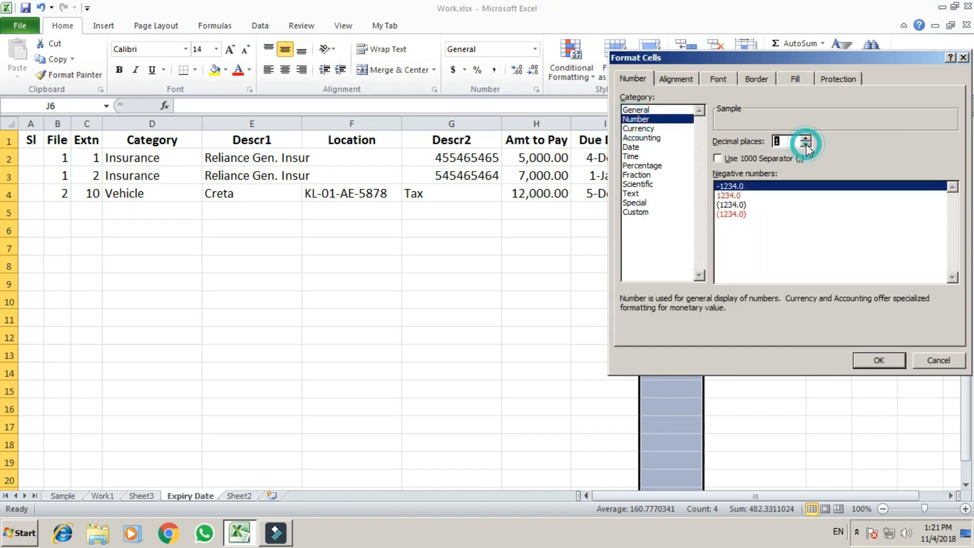
click(805, 144)
click(863, 360)
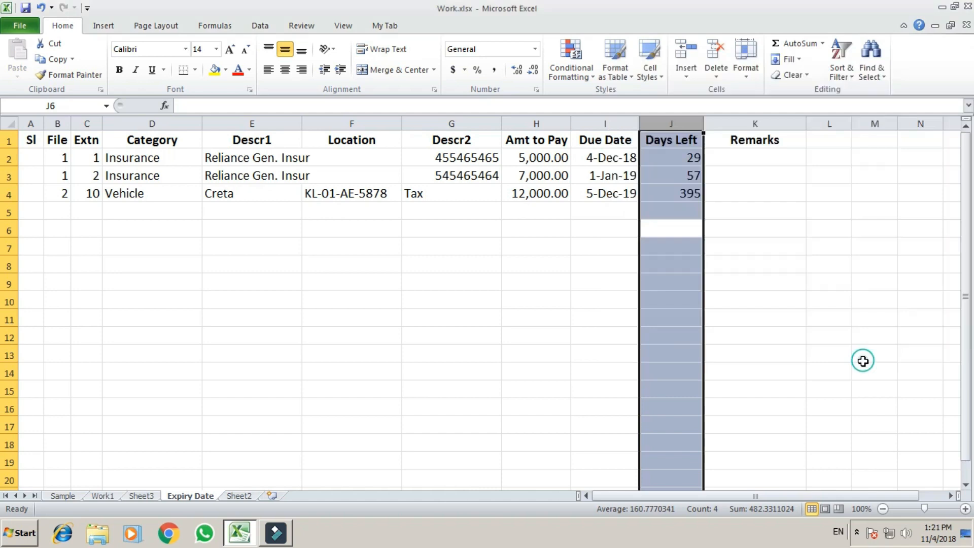
Step: Review the whole-number Days Left results 29, 57 and 395
click(651, 319)
click(669, 151)
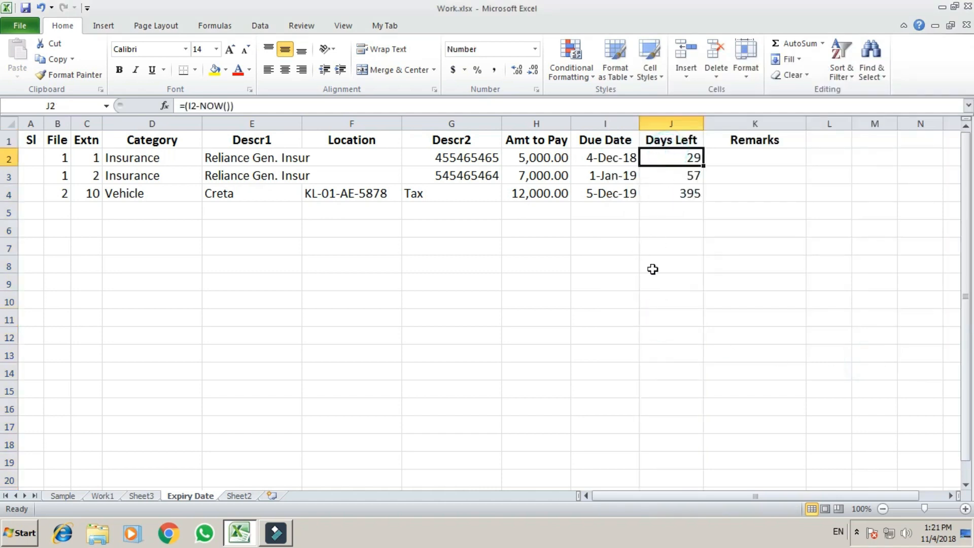
click(687, 211)
click(694, 156)
click(689, 193)
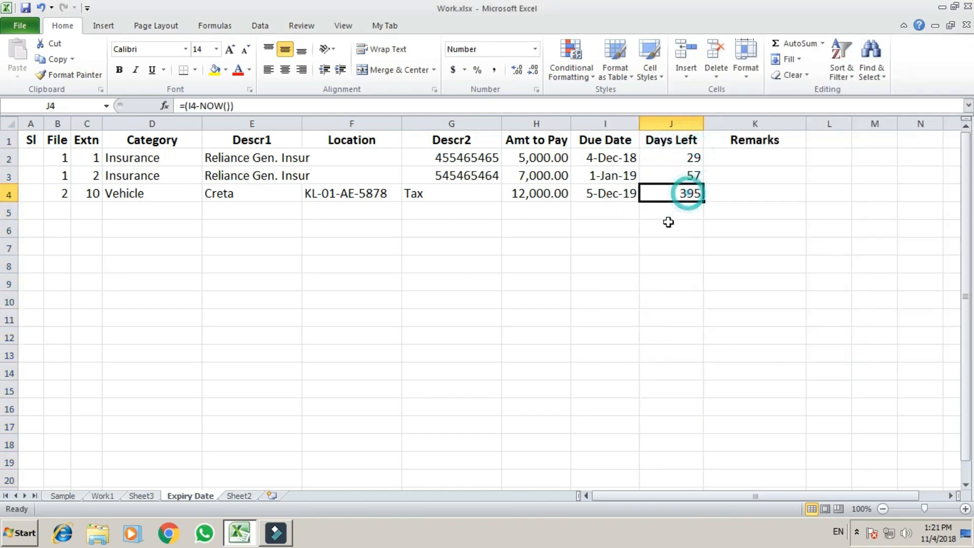
click(548, 180)
click(525, 224)
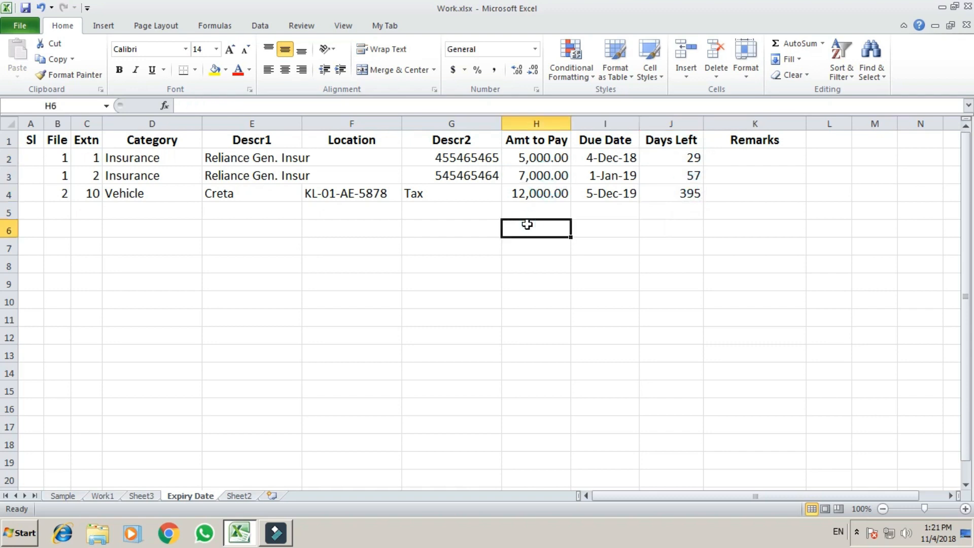
Step: Apply number format to the whole Amt to Pay column, testing it with 5454 and then deleting it
key(ctrl+space)
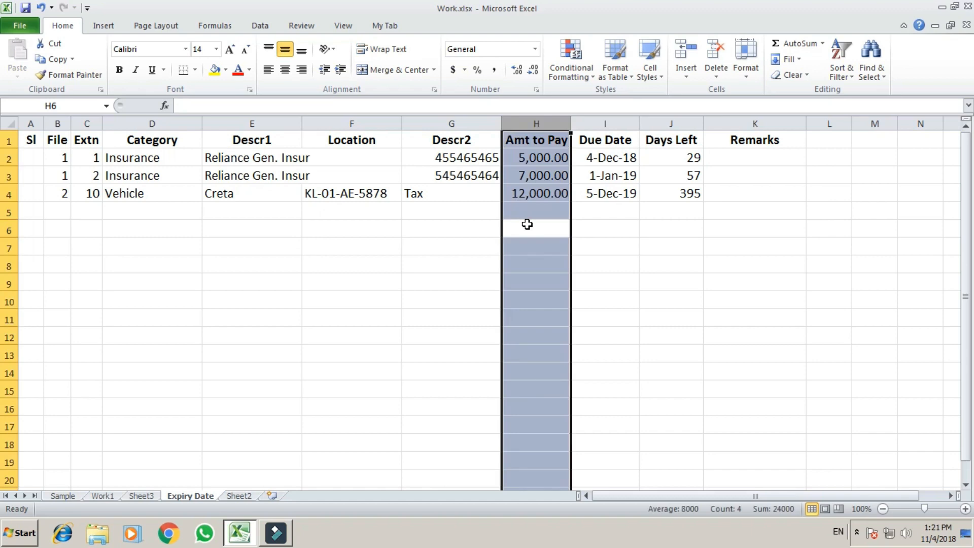
key(ctrl+shift+1)
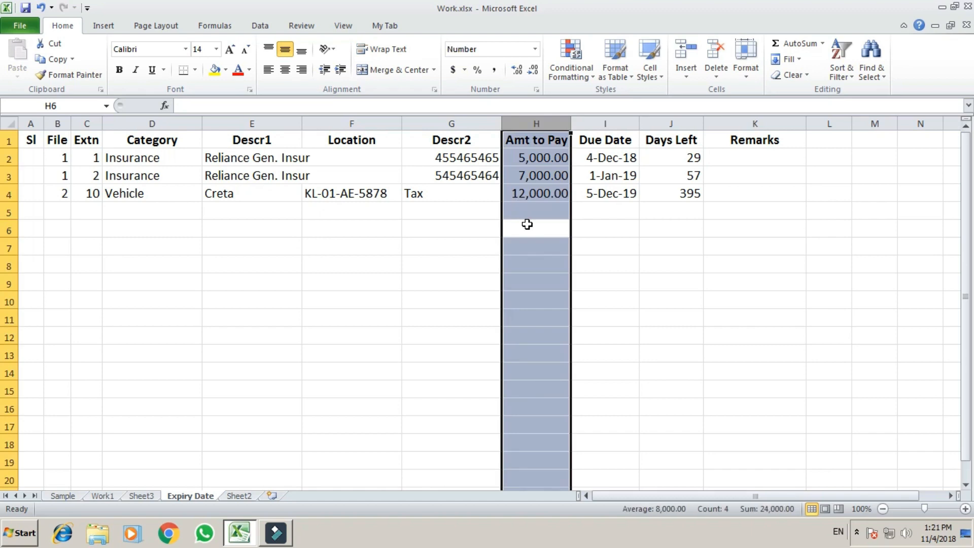
click(536, 297)
text(5454)
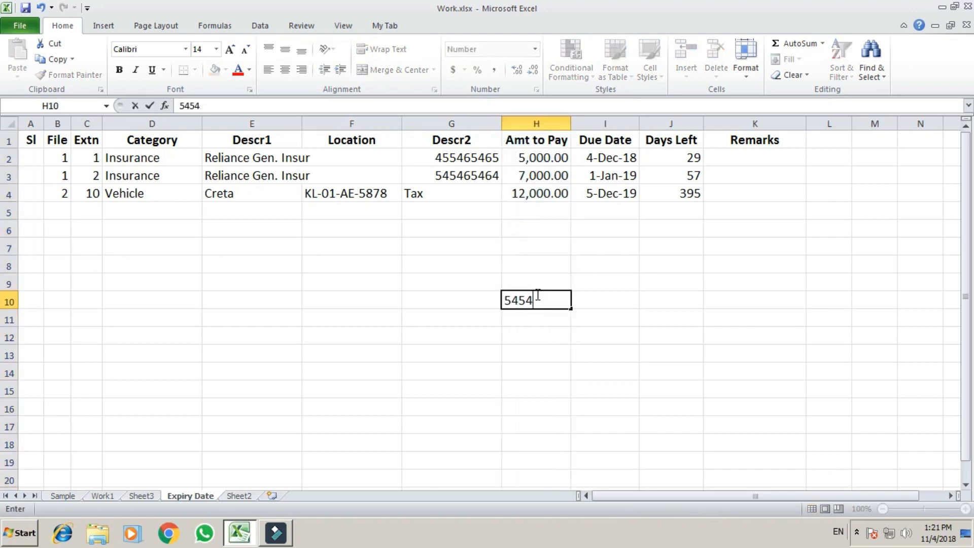
key(Return)
click(536, 297)
key(Delete)
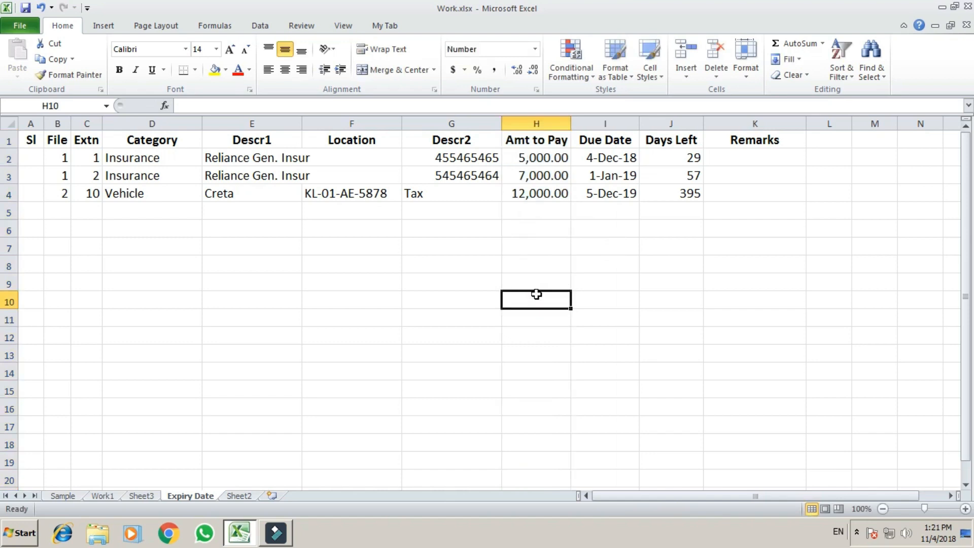
Step: Give the whole Due Date column a date format
key(Right)
key(Up)
key(Up)
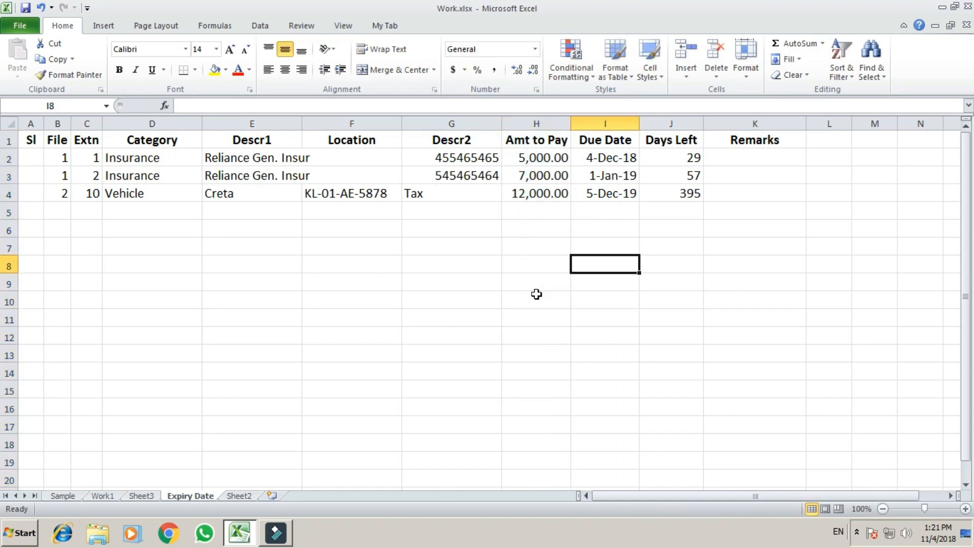
key(ctrl+space)
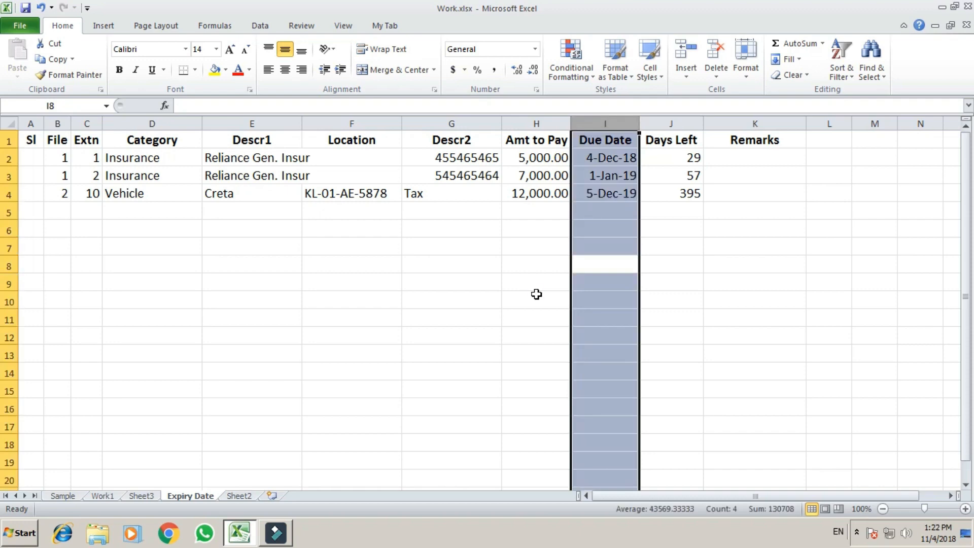
key(ctrl+shift+3)
key(Down)
key(Up)
key(Up)
key(Up)
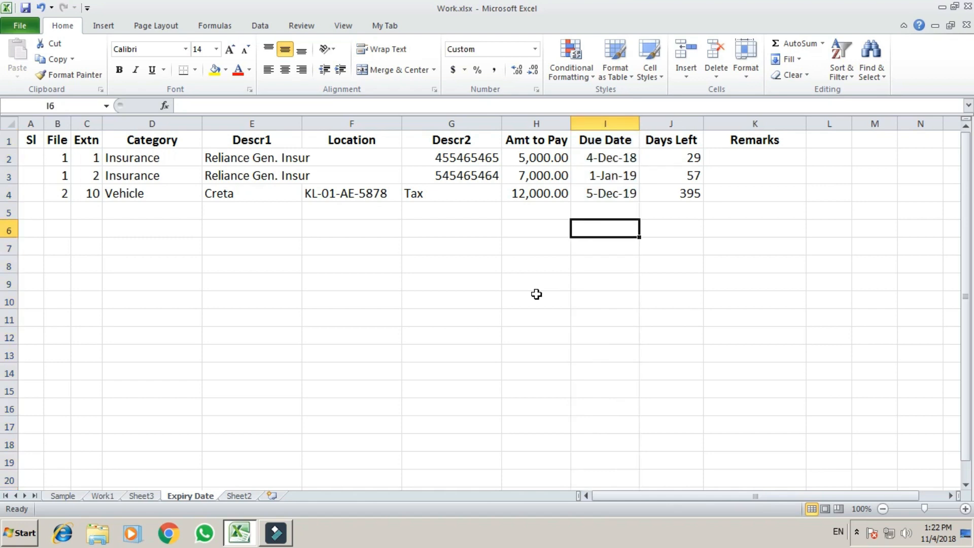
key(Up)
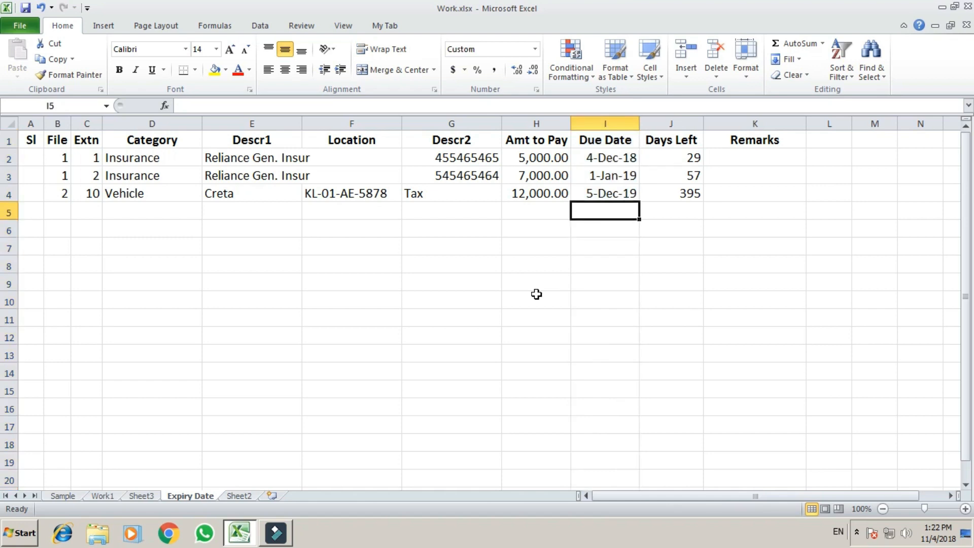
Step: Enter due date 10/12/2018 in I5 and amount 9000 in H5
text(10/)
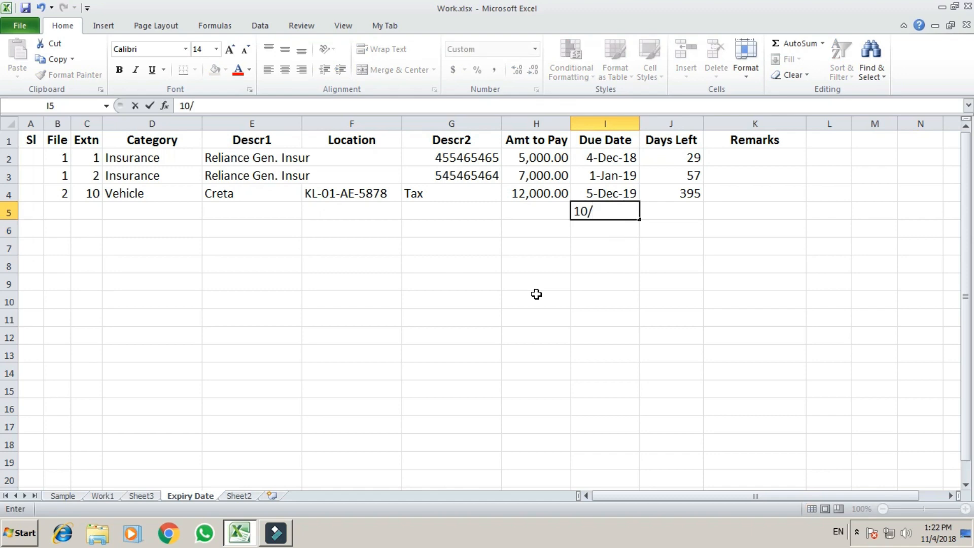
text(12/2018)
key(Return)
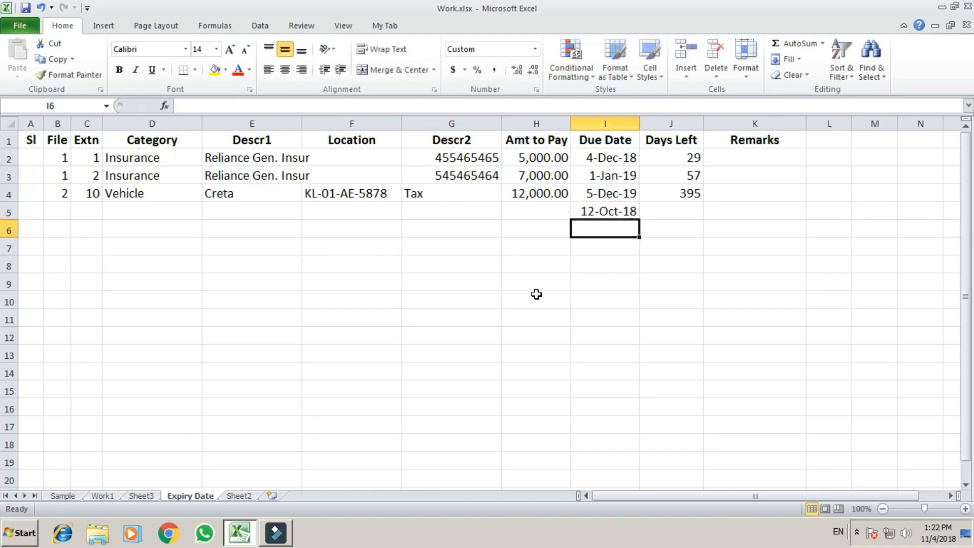
key(Up)
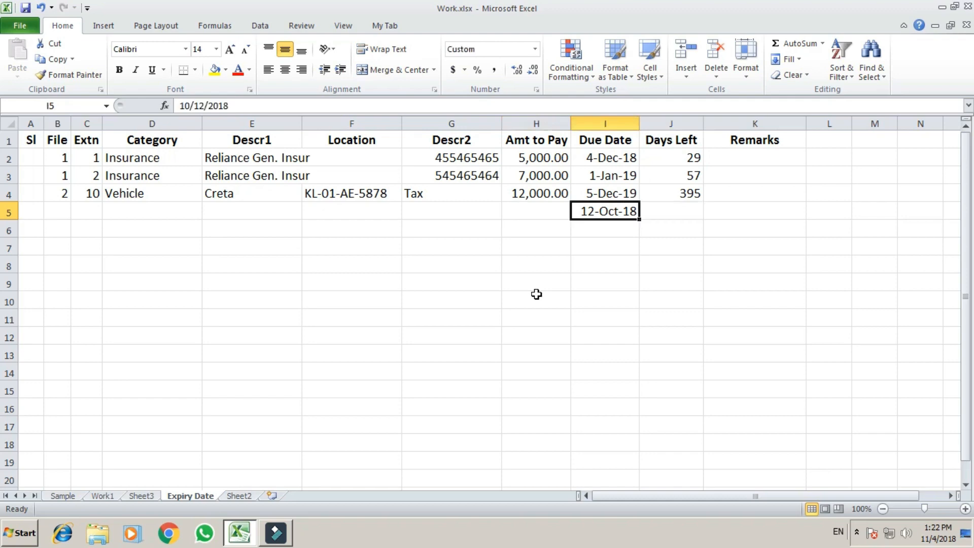
key(Left)
text(9000)
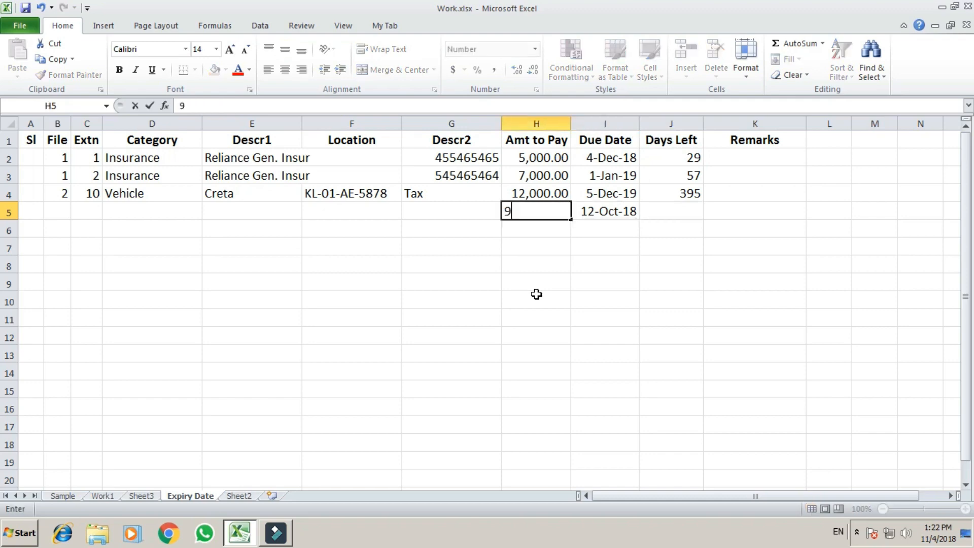
key(Return)
key(Up)
Step: Copy row 4's Days Left formula into J5, which shows -24
key(Right)
key(Right)
key(Up)
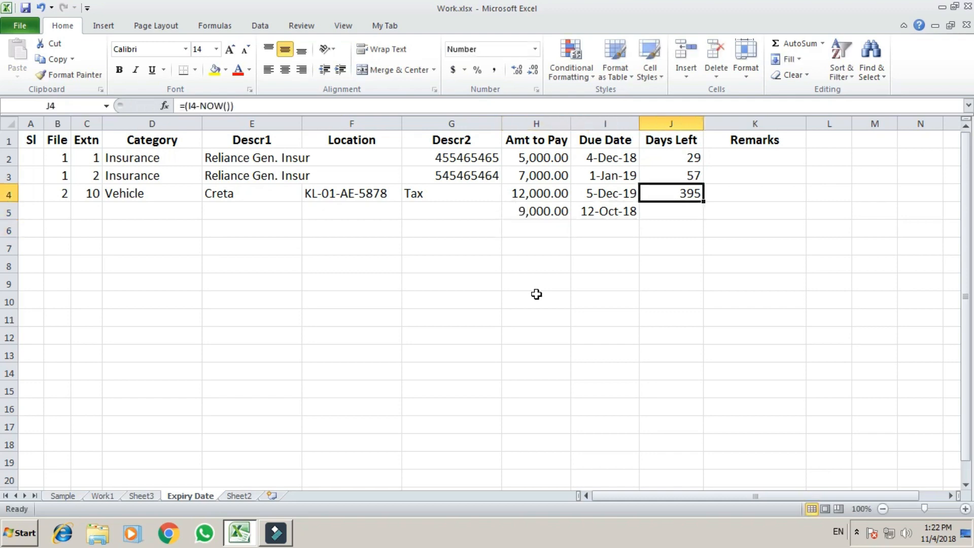
key(ctrl+c)
key(Down)
key(Return)
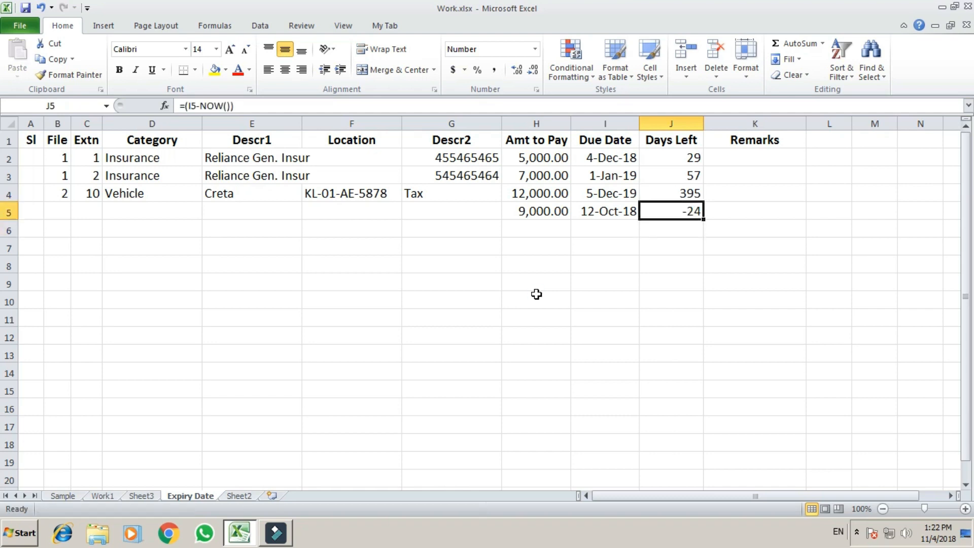
key(Left)
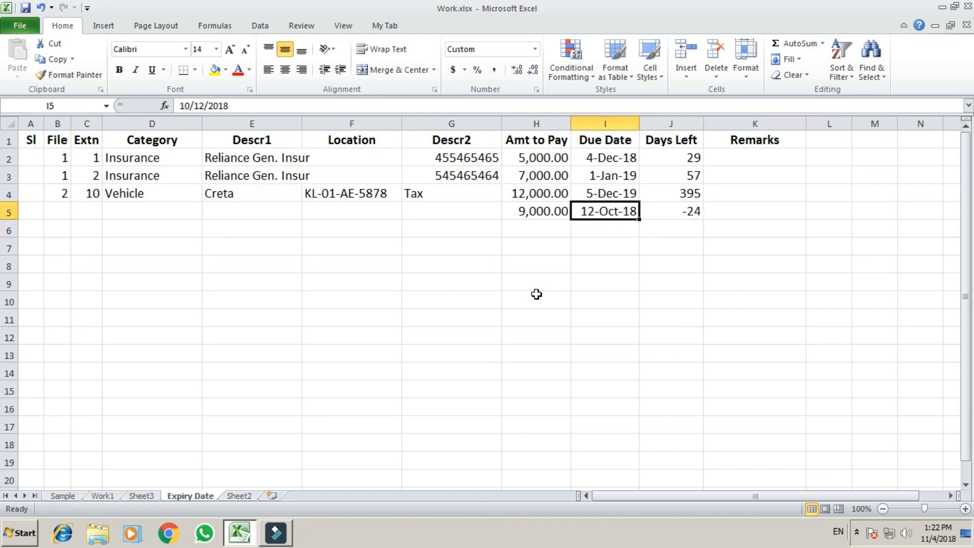
key(Right)
key(Right)
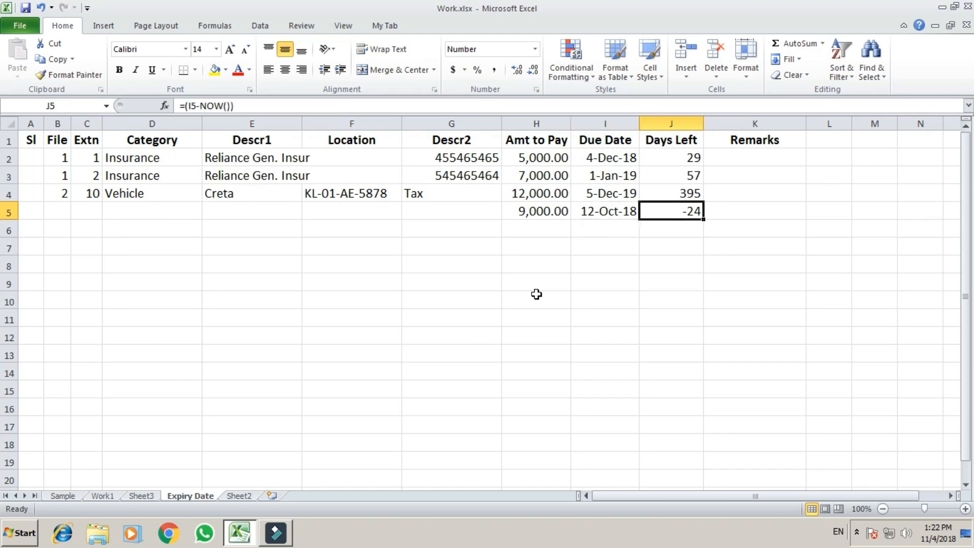
key(Left)
key(Left)
key(Left)
key(Left)
key(Left)
key(Left)
key(Left)
key(Left)
Step: Fill row 5 with File 5, Extn 12, category Vehicle and Descr1 Maruti
text(4)
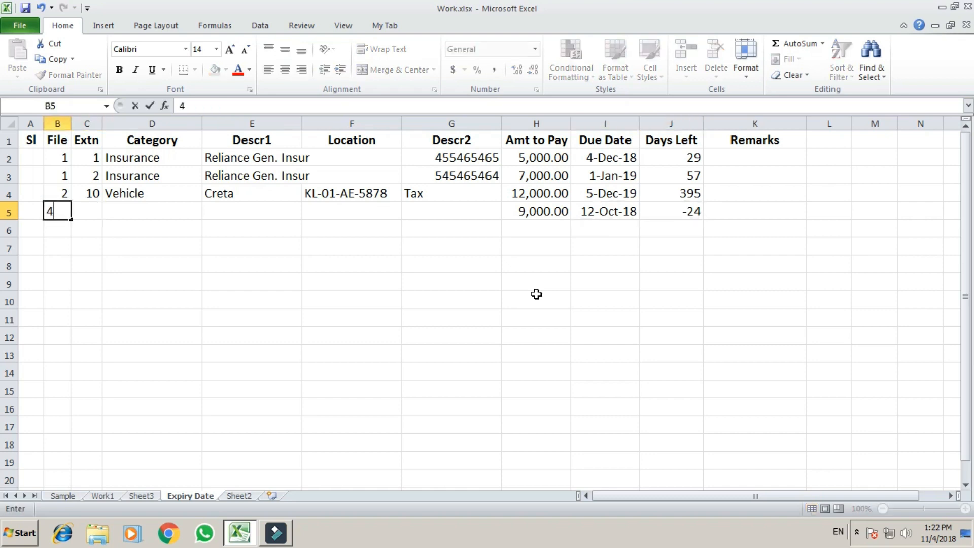
key(Escape)
text(5)
key(Tab)
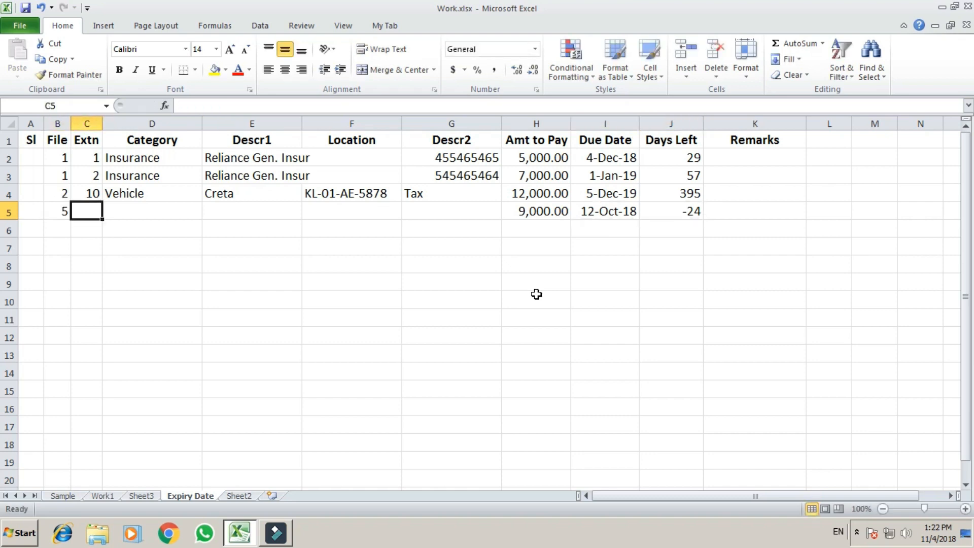
text(12)
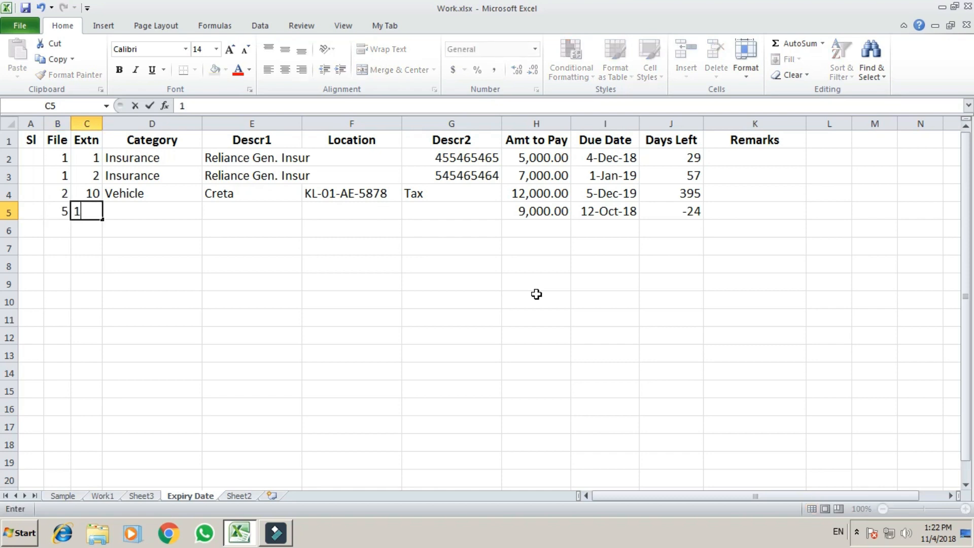
key(Tab)
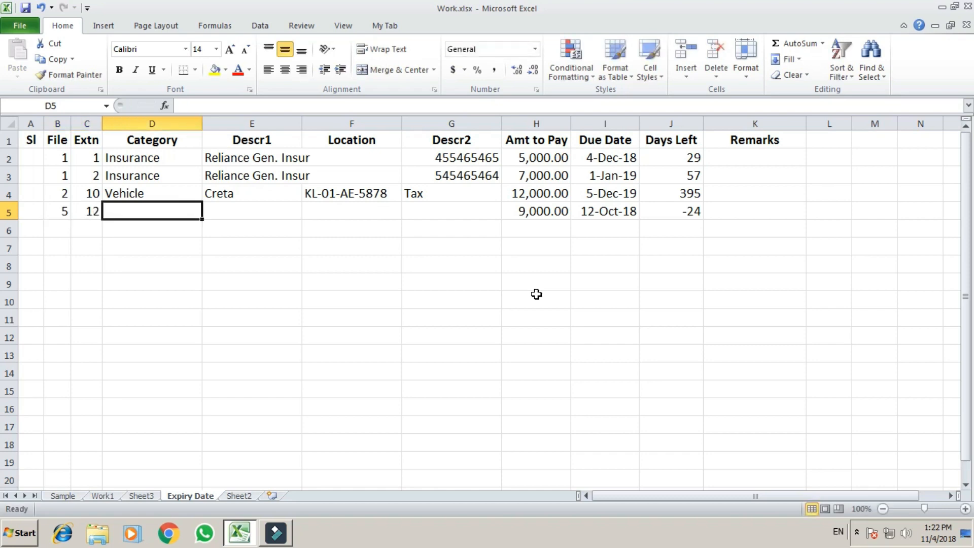
text(Vehicle)
key(Tab)
text(Maruti)
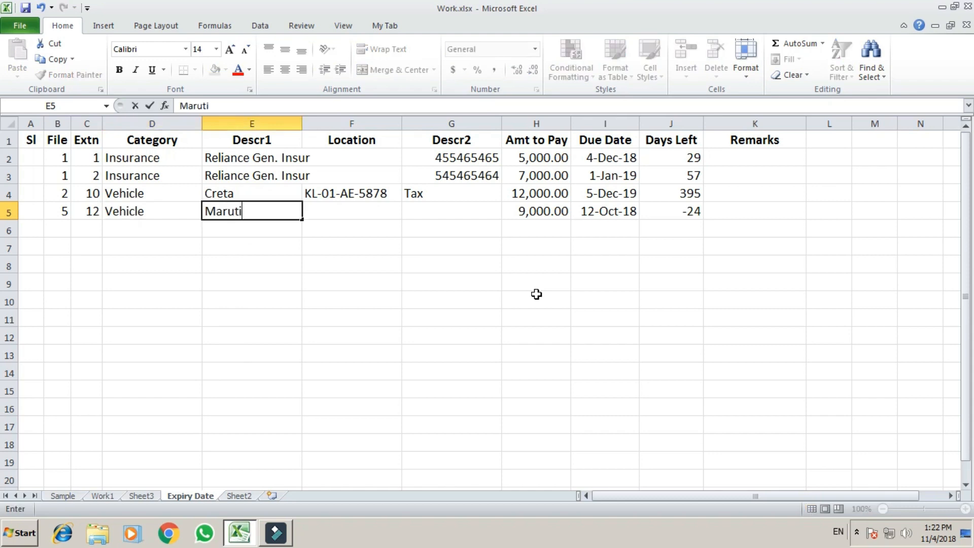
key(Return)
Step: Copy row 4's location into F5 with its last digit changed to 7, and set Descr2 to Insurance
key(Up)
key(Right)
key(ctrl+d)
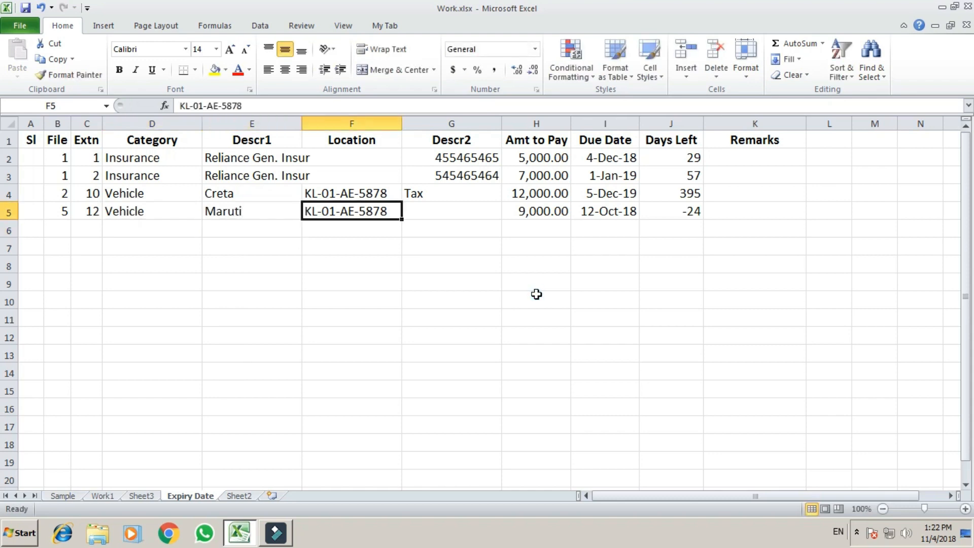
key(F2)
key(BackSpace)
text(7)
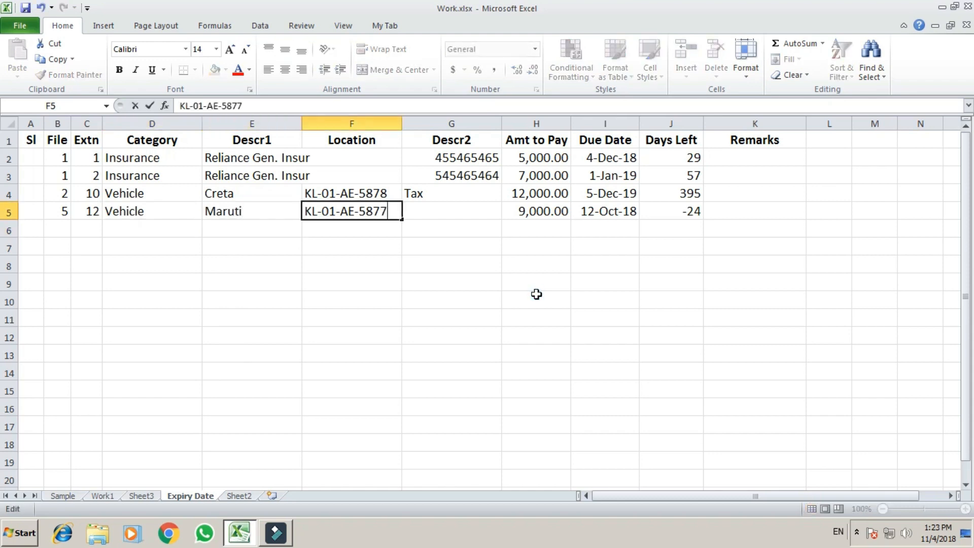
key(ctrl+Return)
key(Right)
text(Insurance)
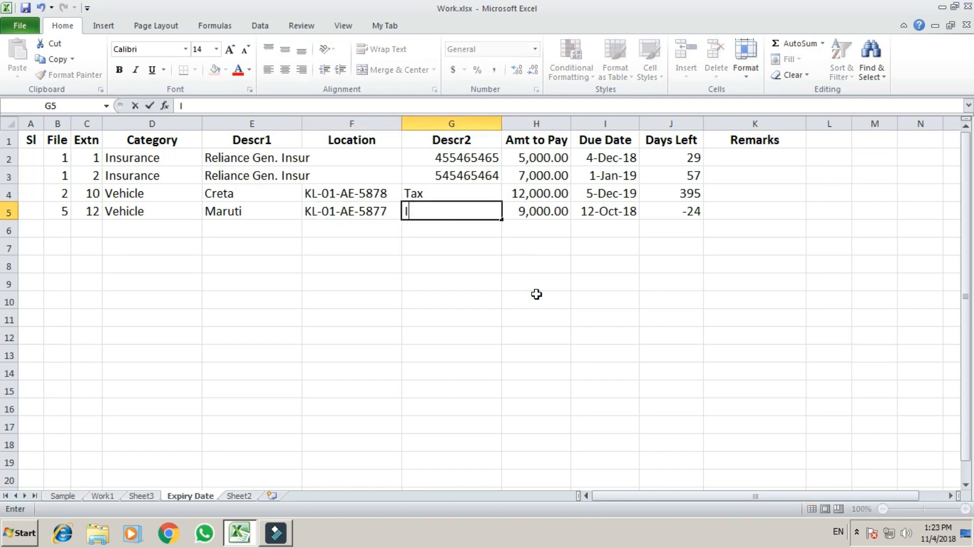
key(Return)
key(Up)
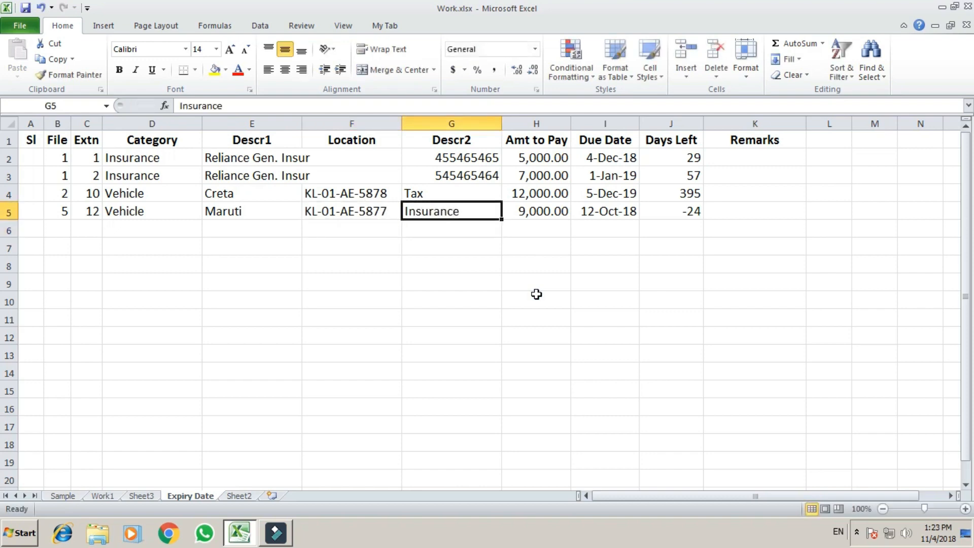
key(Right)
key(Right)
key(Right)
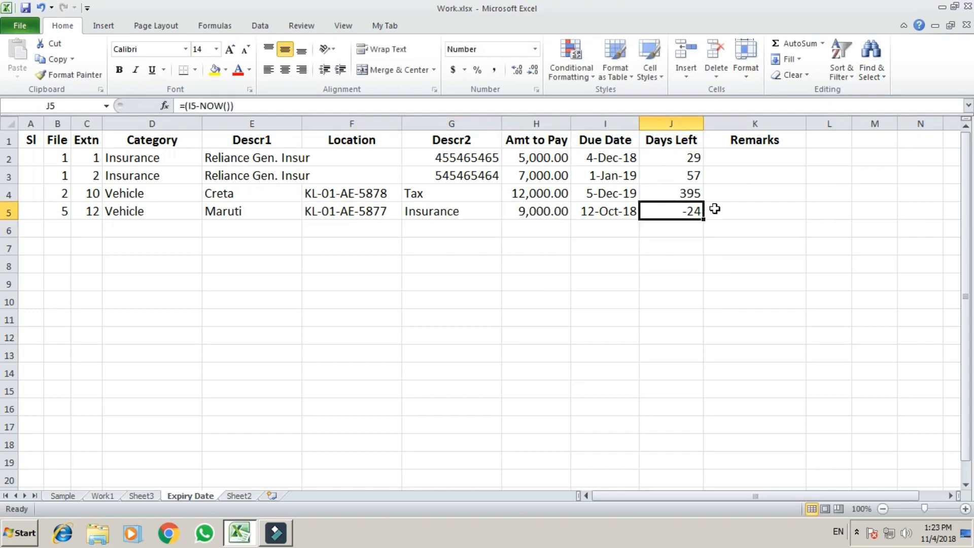
click(740, 211)
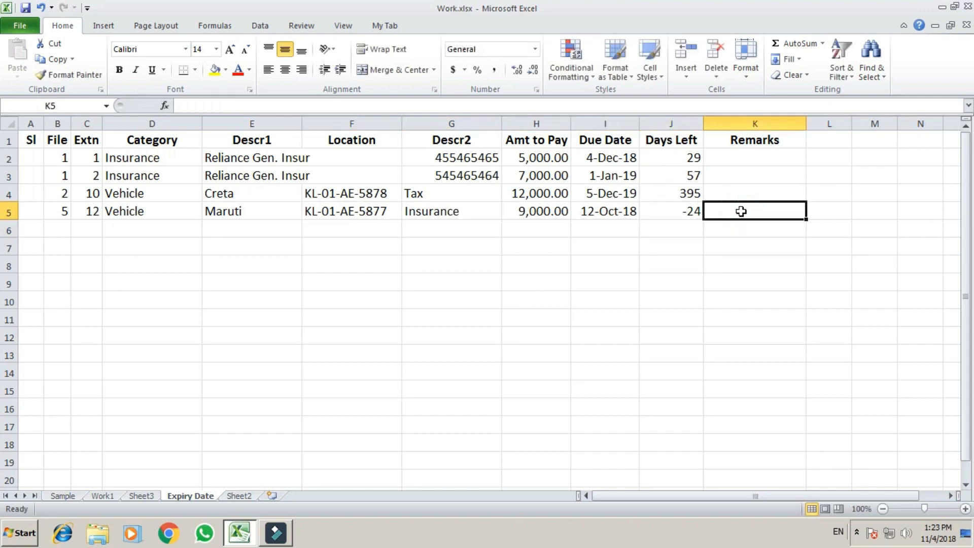
key(Left)
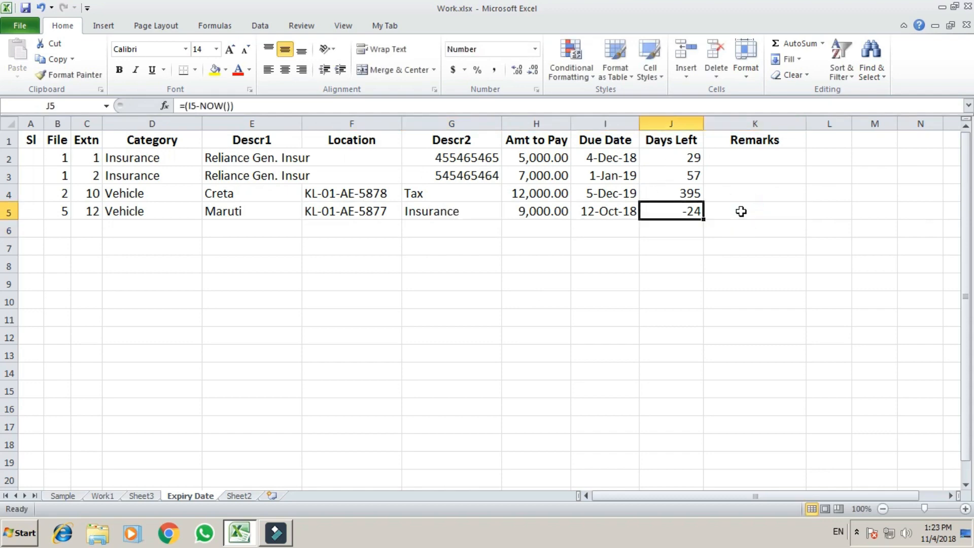
key(Down)
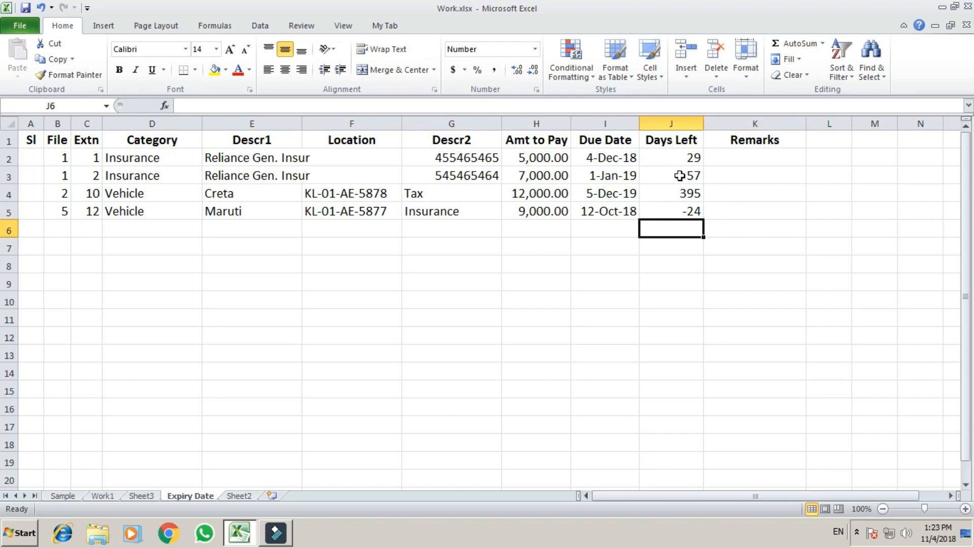
click(689, 161)
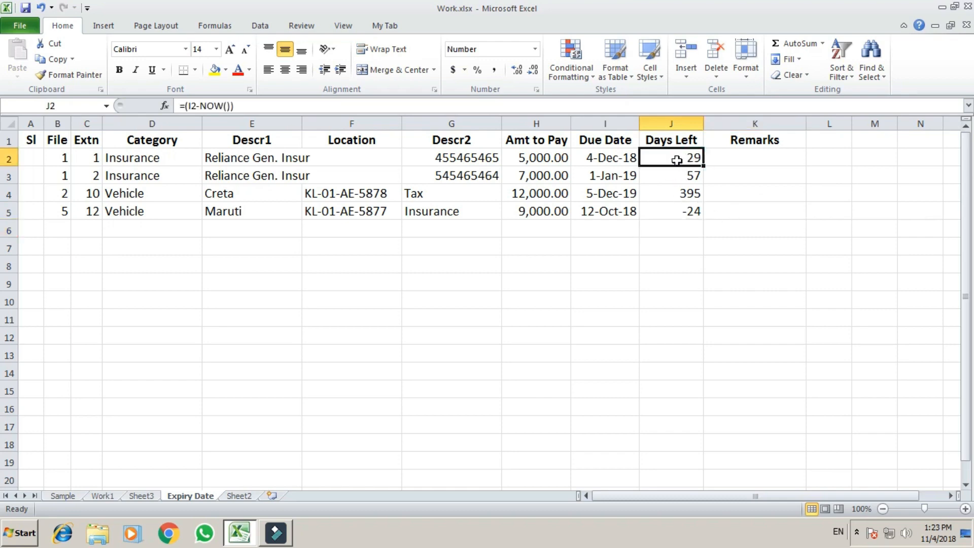
click(686, 175)
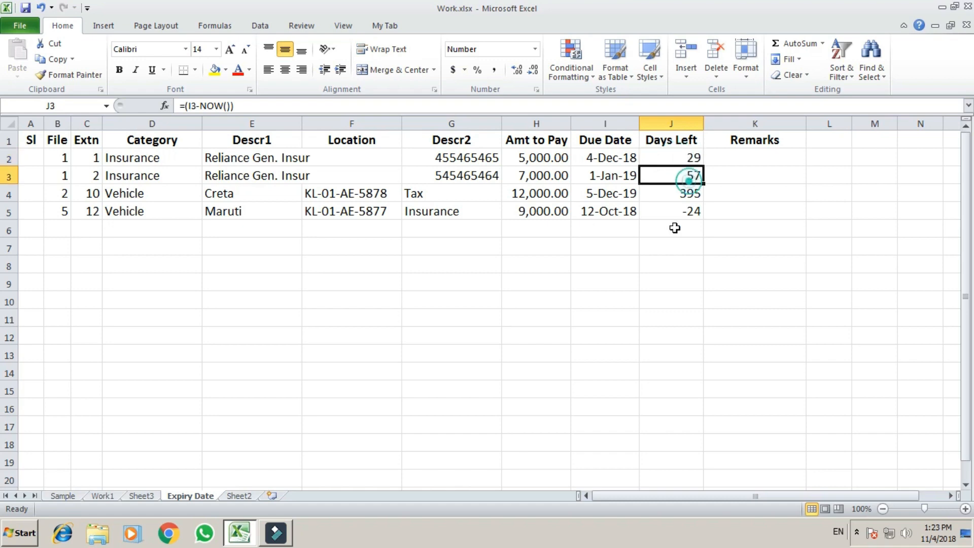
click(686, 212)
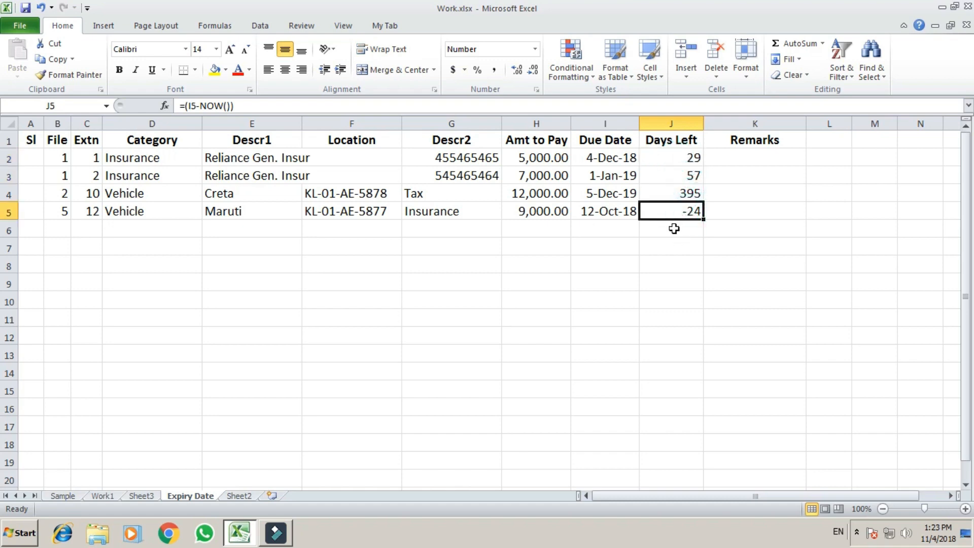
click(665, 242)
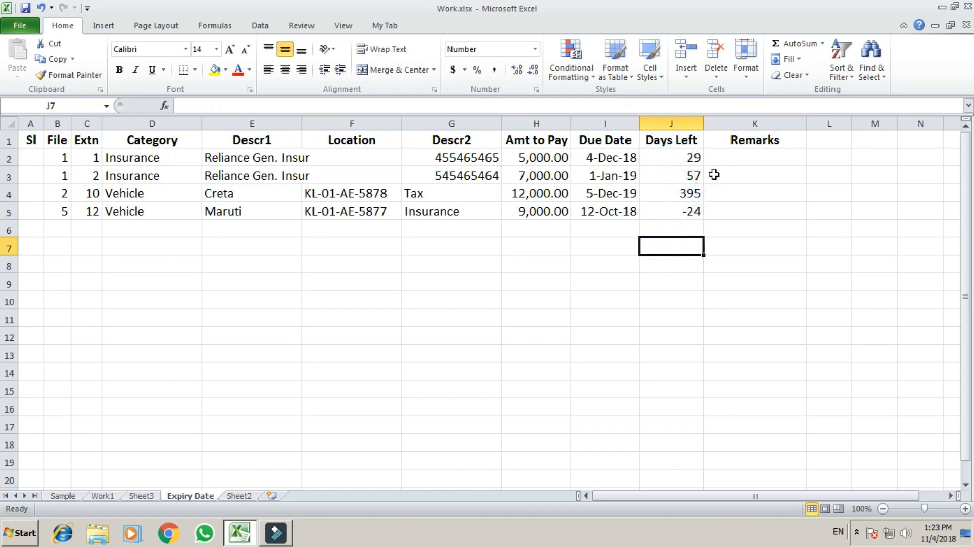
click(686, 221)
click(686, 214)
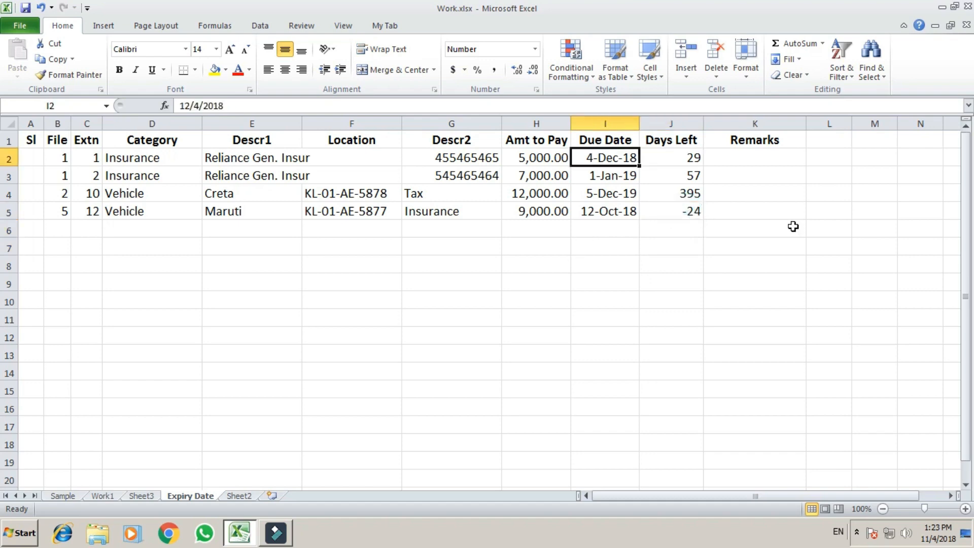
key(Left)
key(Left)
key(Left)
key(Left)
key(Left)
key(Left)
key(Left)
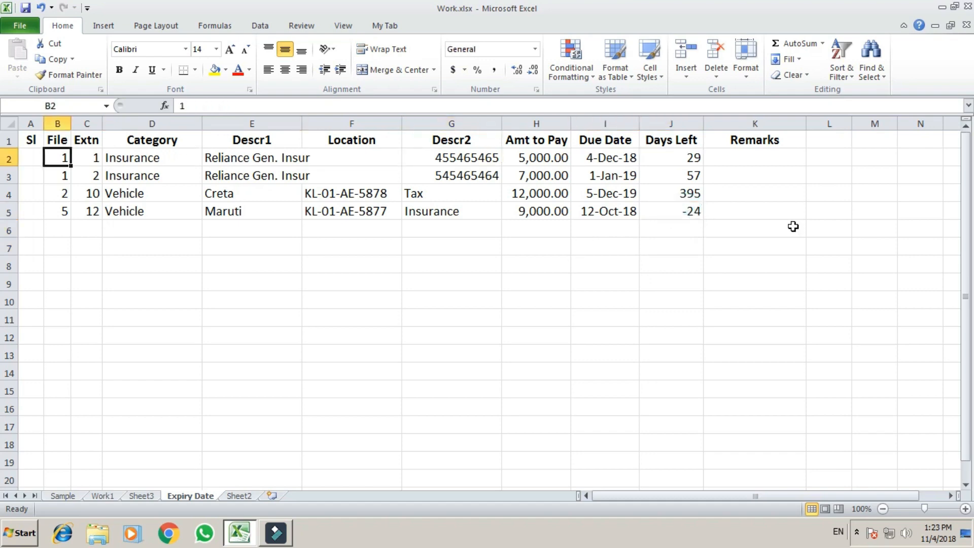
key(shift+Right)
key(shift+Right)
key(shift+Right)
key(shift+Right)
key(shift+Right)
key(shift+Right)
key(shift+Right)
key(shift+Right)
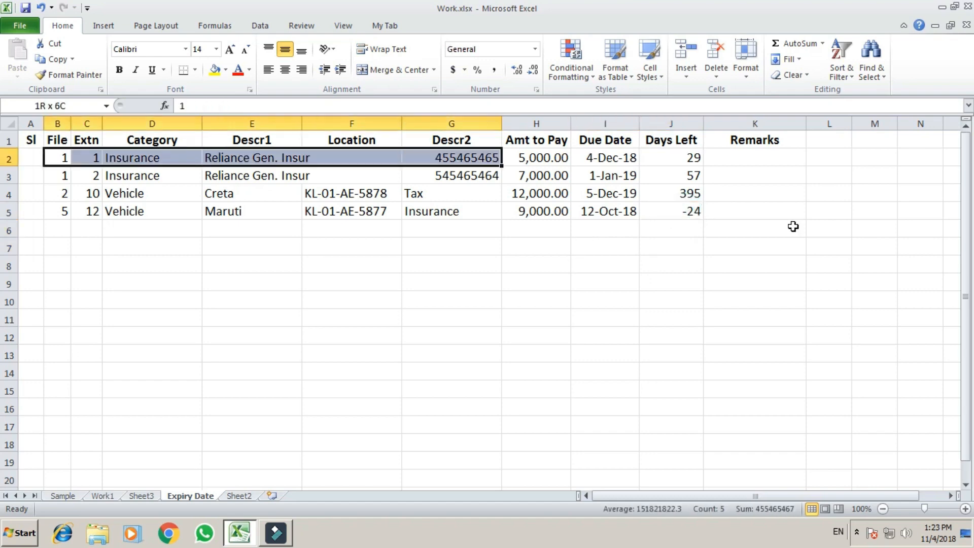
Step: Copy the four data rows B2:J5 and paste them into rows 6–9
key(shift+Down)
key(shift+Down)
key(shift+Down)
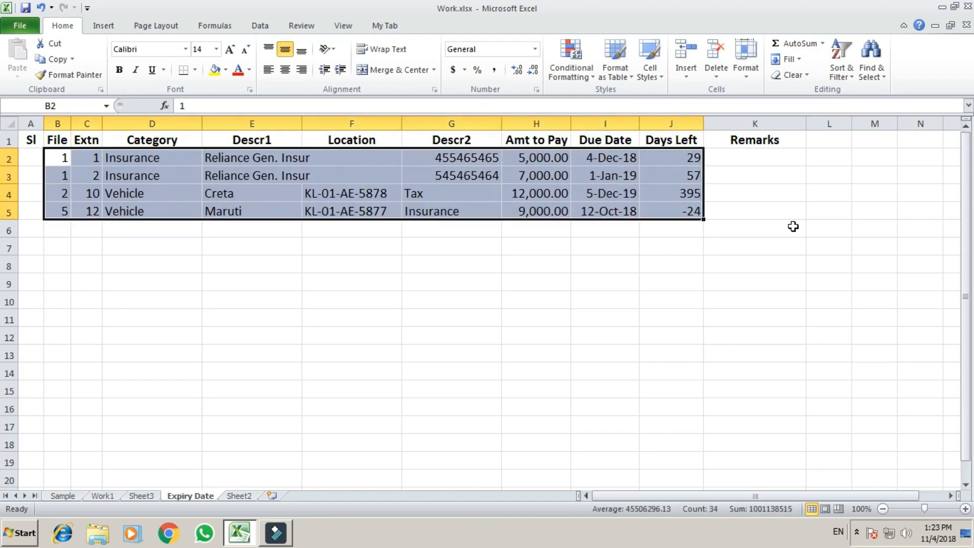
key(ctrl+c)
key(Down)
key(Down)
key(Down)
key(Down)
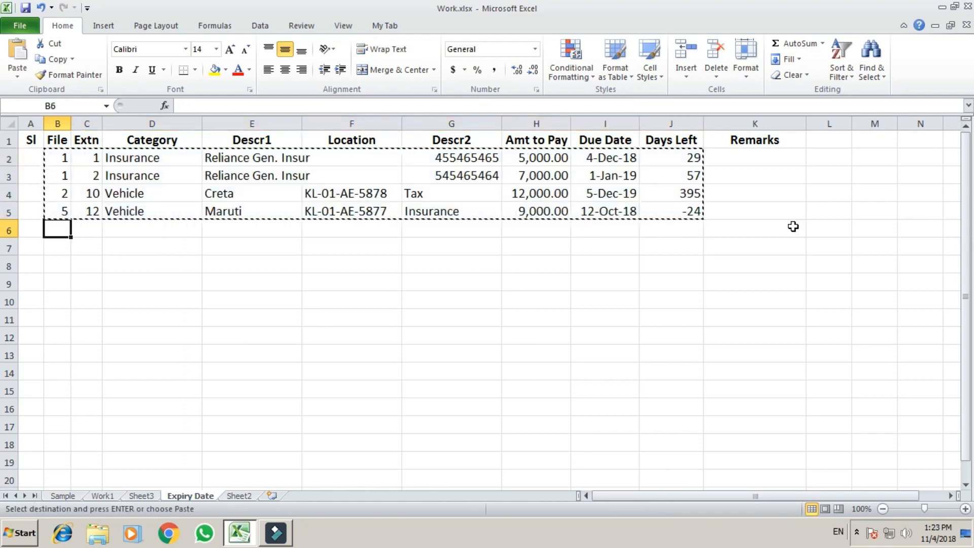
key(Return)
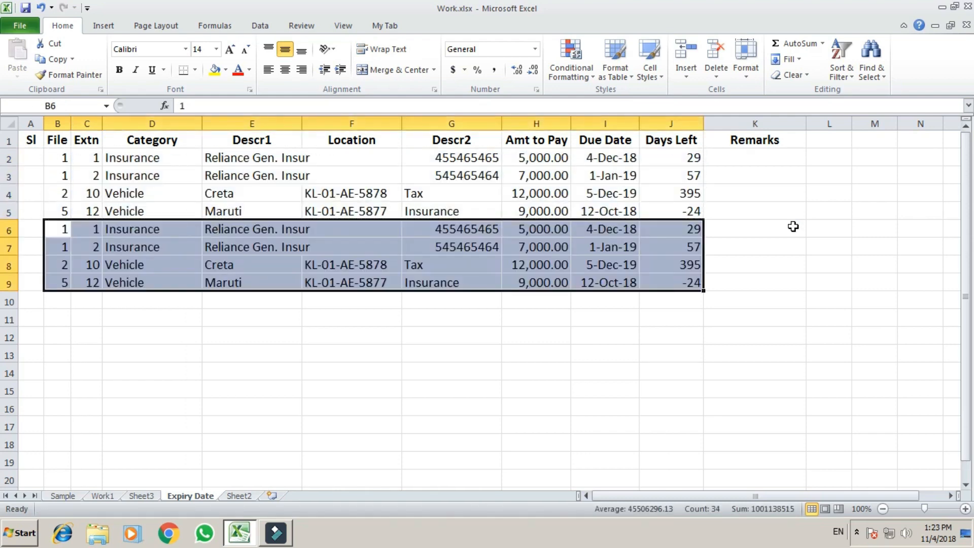
key(Down)
key(Down)
key(Down)
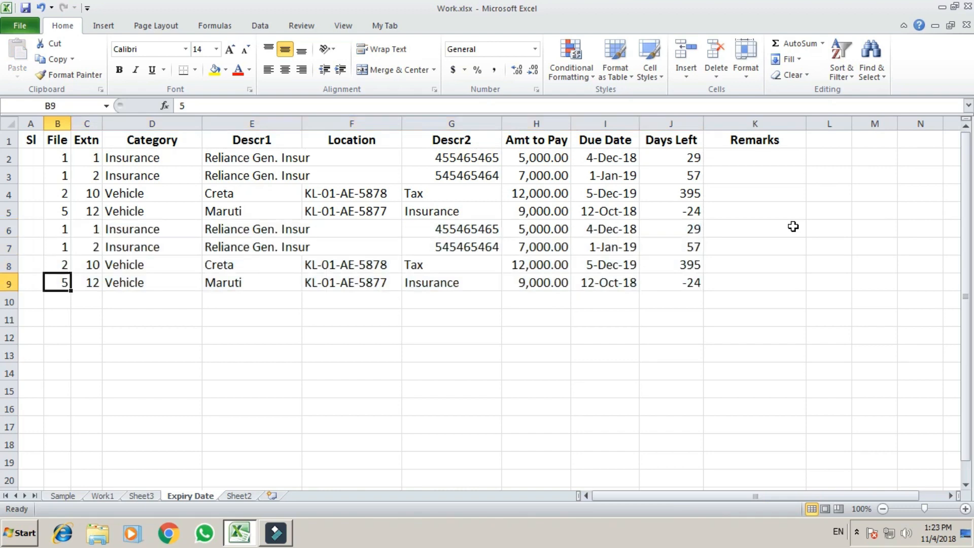
Step: Review the pasted rows and return to row 2's empty Sl cell
key(Right)
key(Right)
key(Right)
key(Up)
key(Up)
key(Up)
key(Up)
key(Up)
key(Up)
key(Up)
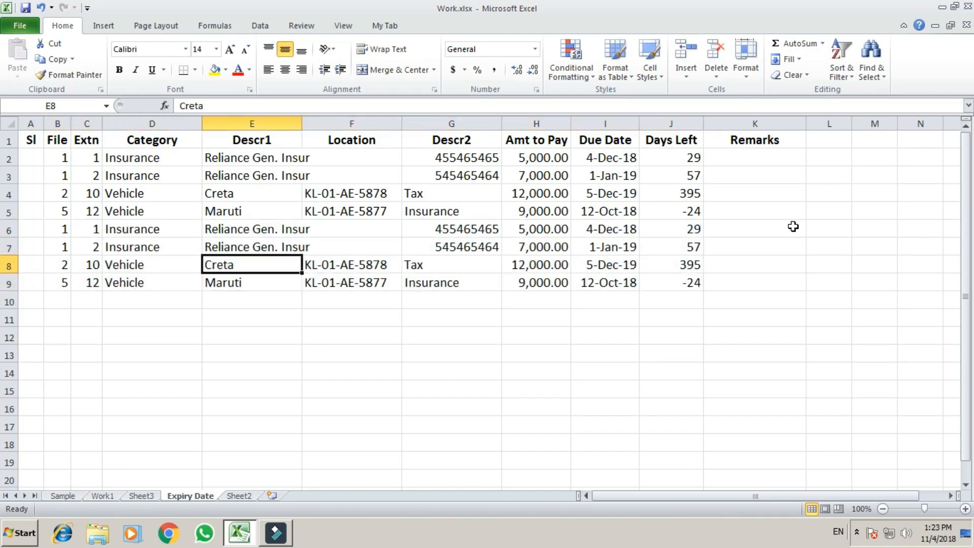
key(Left)
key(Left)
key(Left)
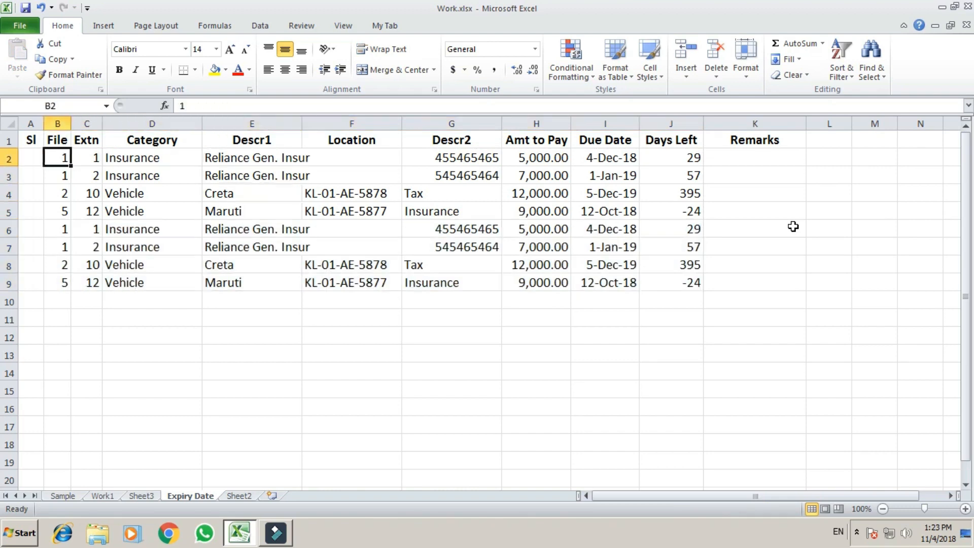
key(Left)
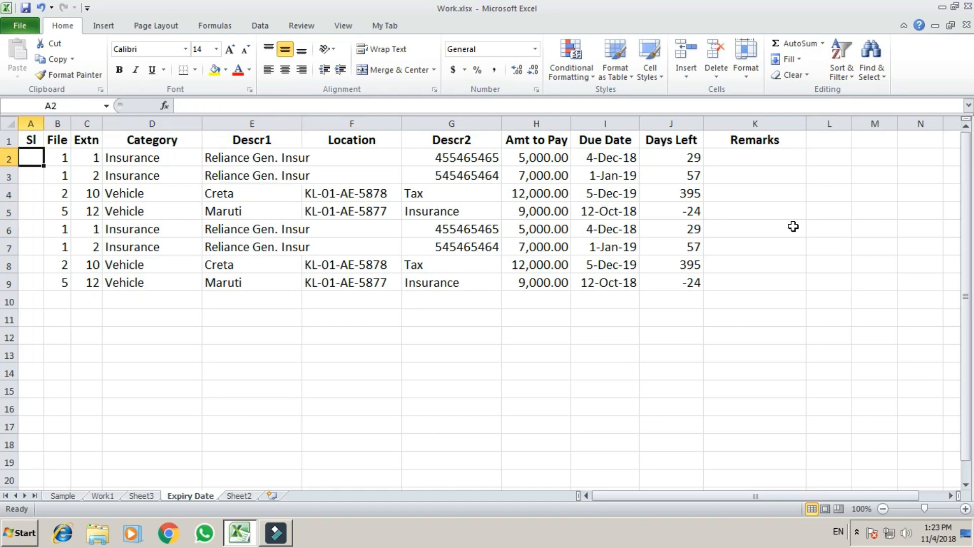
key(Right)
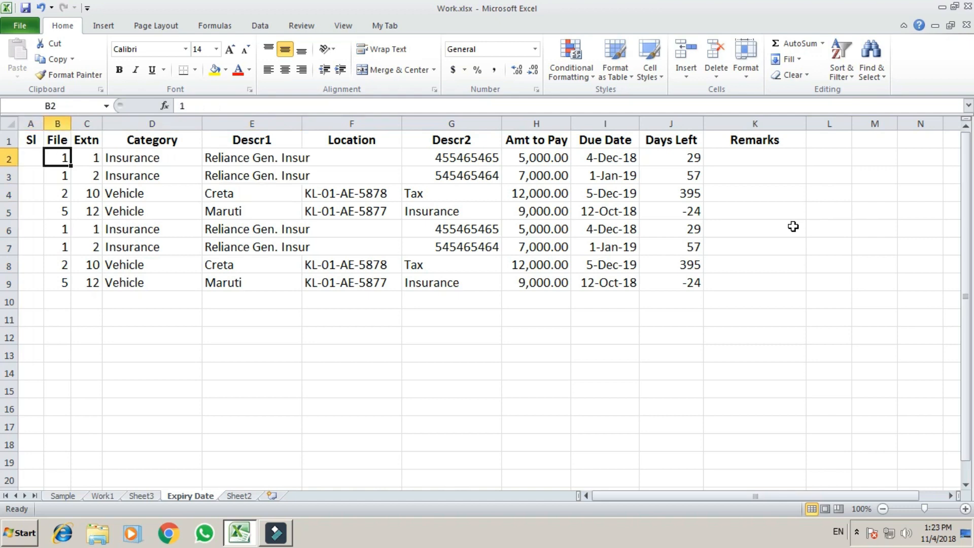
key(Left)
key(Right)
Step: Enter the serial formula =ROW()-1 in A2, correcting it from =ROW()-2
key(Left)
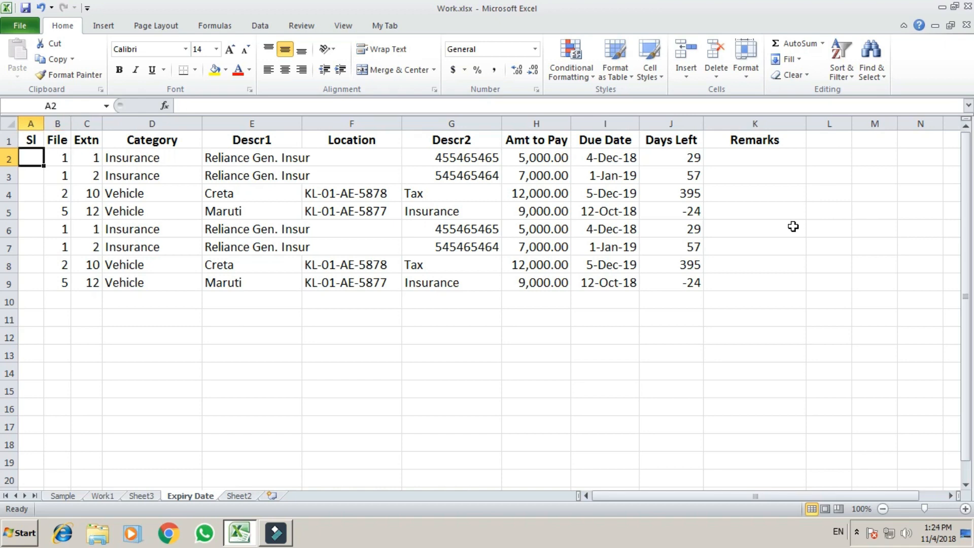
text(=)
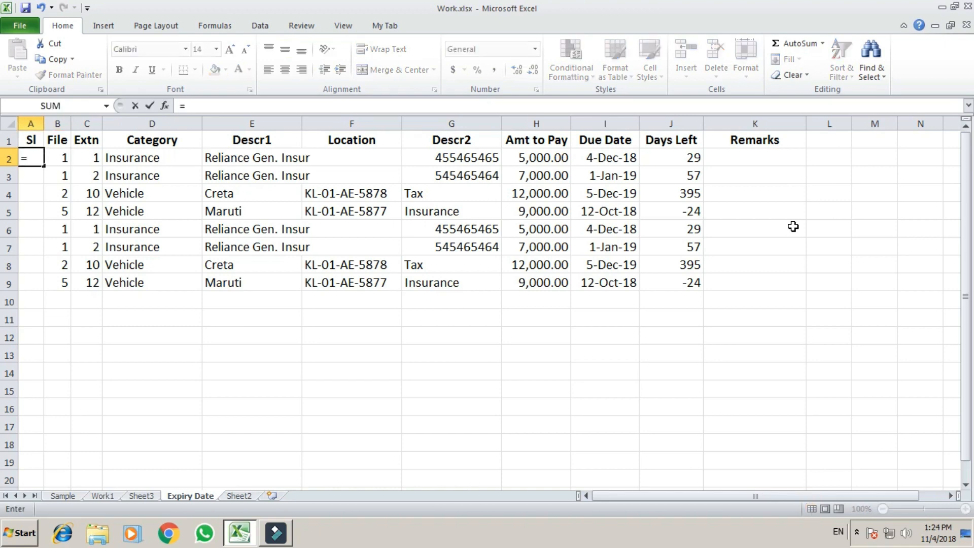
text(row()-2)
key(ctrl+Return)
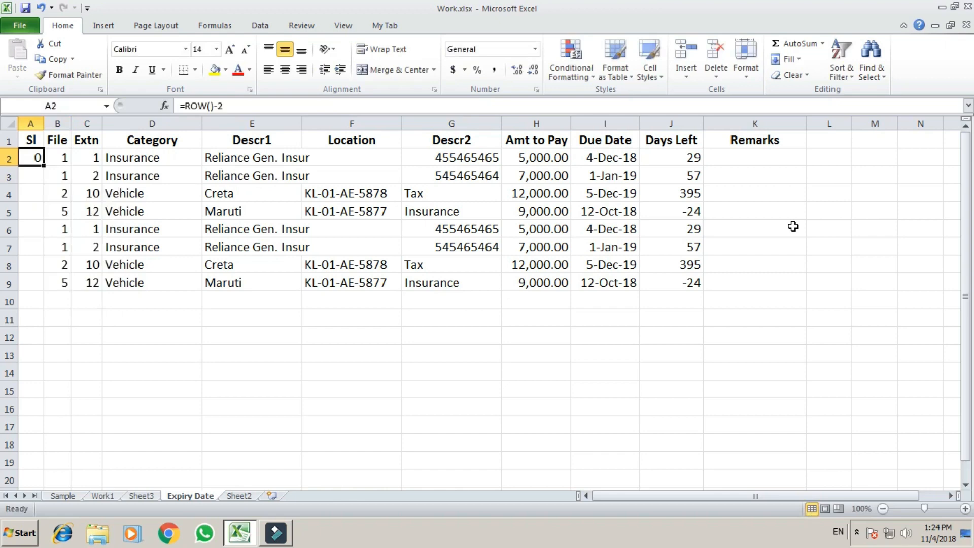
key(F2)
key(BackSpace)
text(1)
key(Return)
key(Up)
Step: Fill the serial formula down the Sl column to number rows 1–8
drag(45, 166, 45, 167)
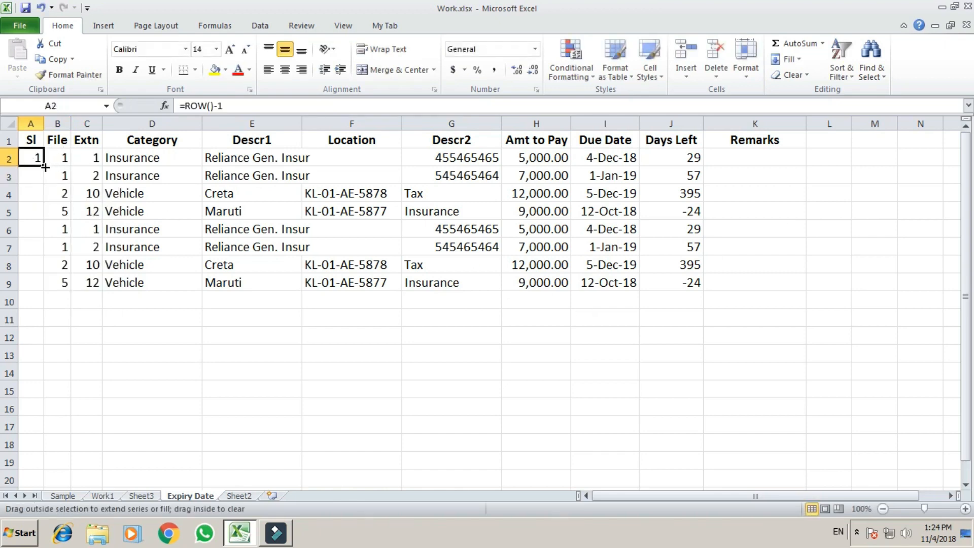
double_click(45, 167)
click(30, 319)
click(34, 264)
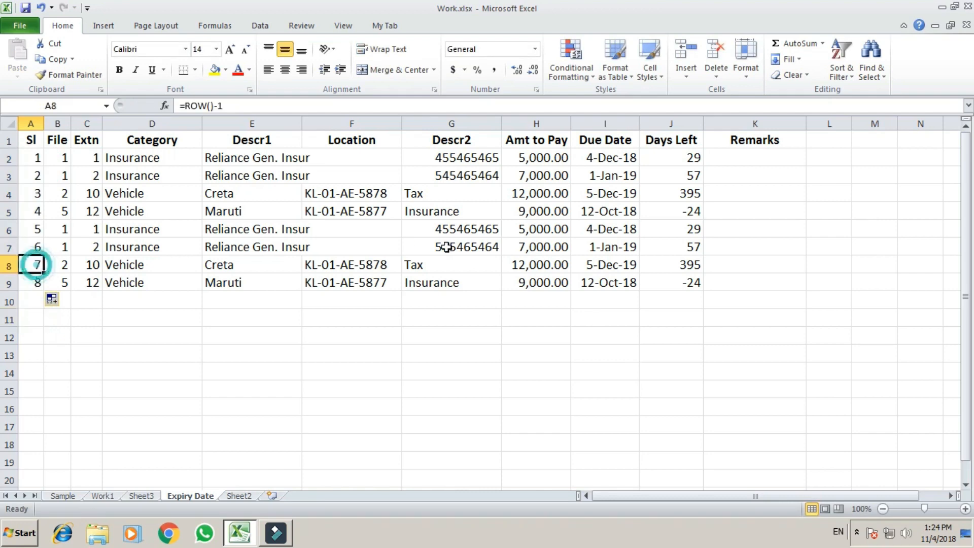
Step: Select the whole table region A2:J9 with Ctrl+A
click(500, 210)
click(725, 162)
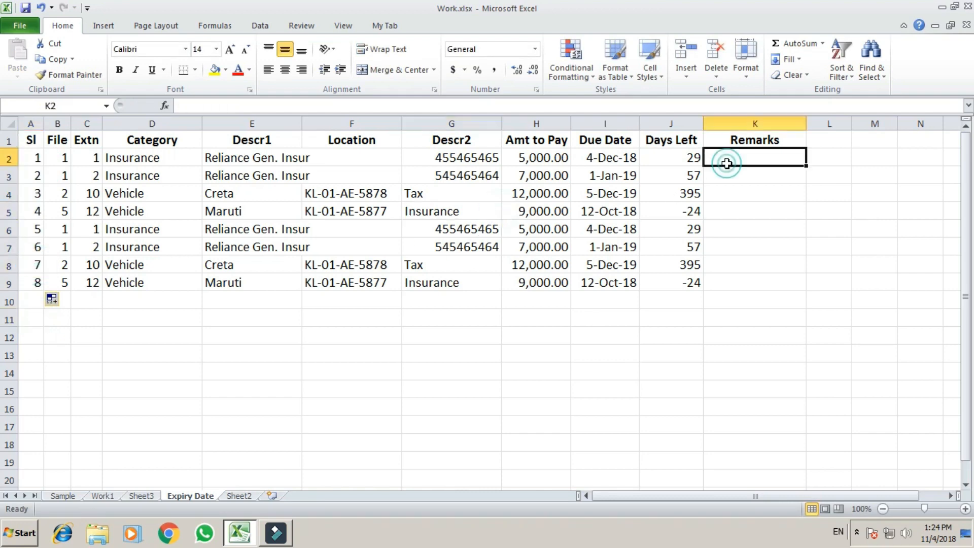
click(237, 258)
key(ctrl+a)
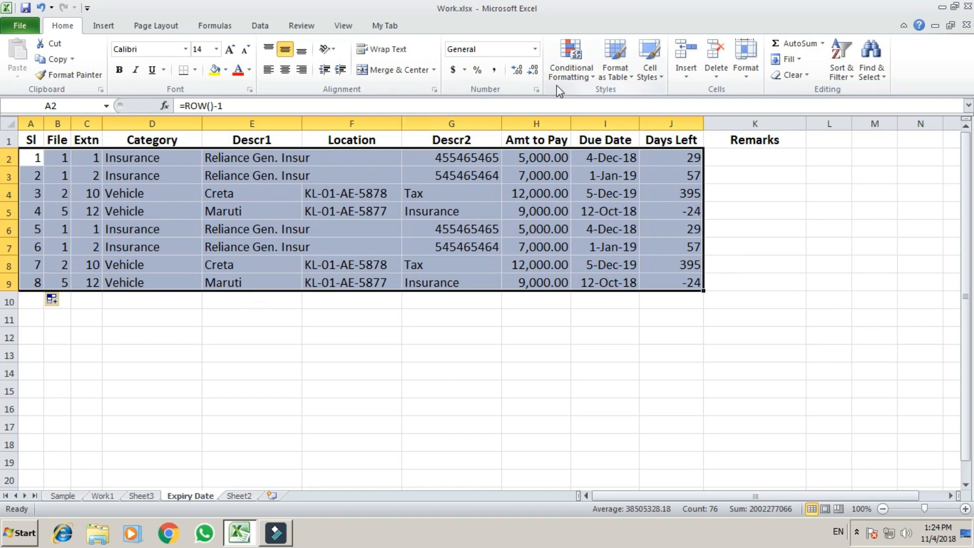
Step: Create a new formula-based conditional formatting rule =$J2<10
click(566, 68)
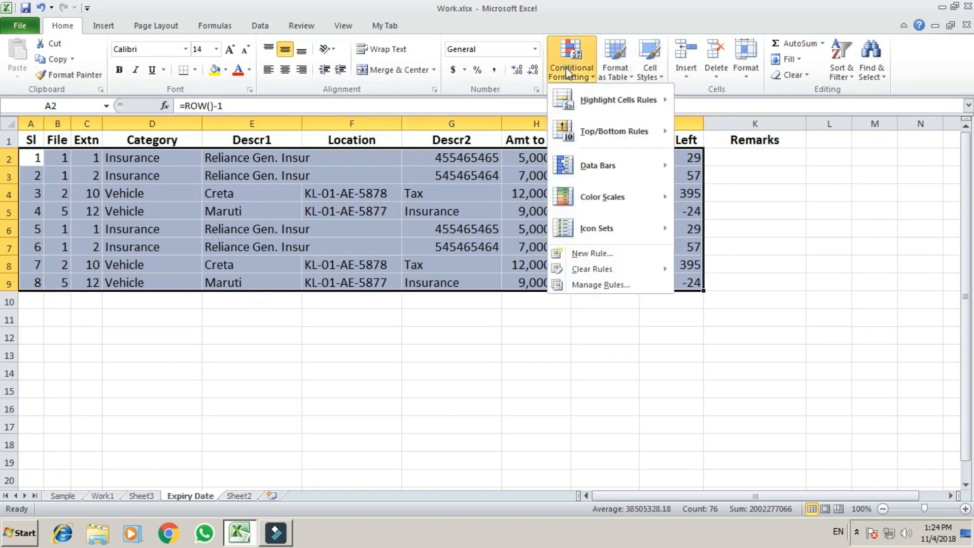
click(591, 254)
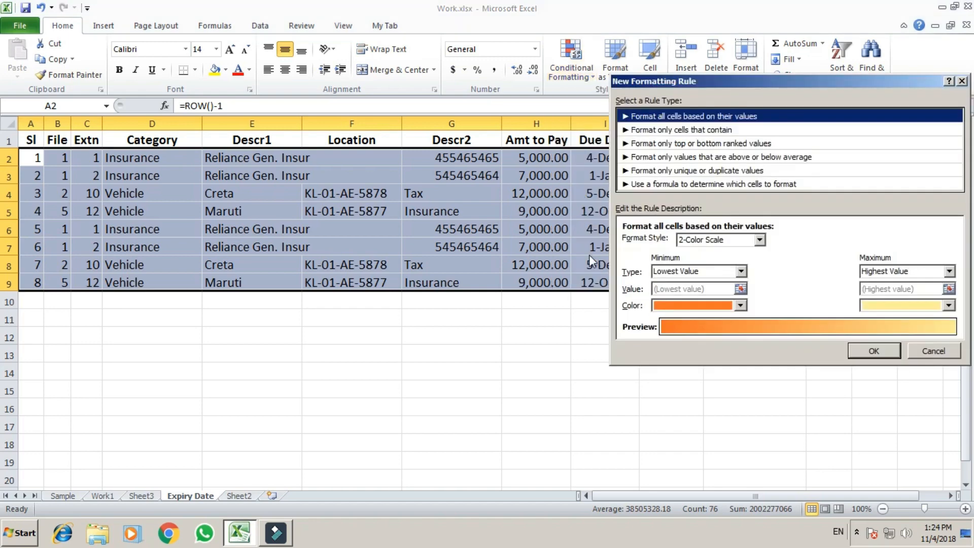
drag(819, 81, 279, 19)
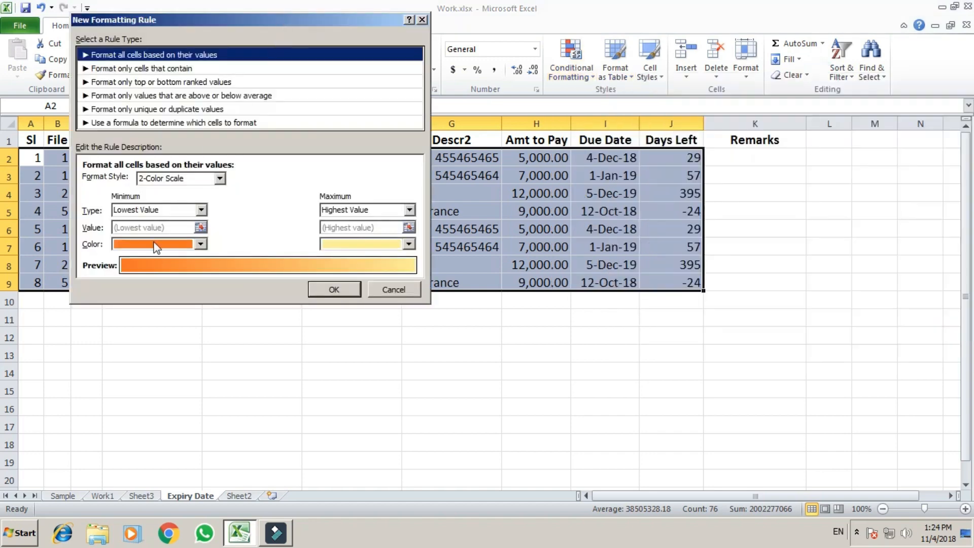
click(130, 123)
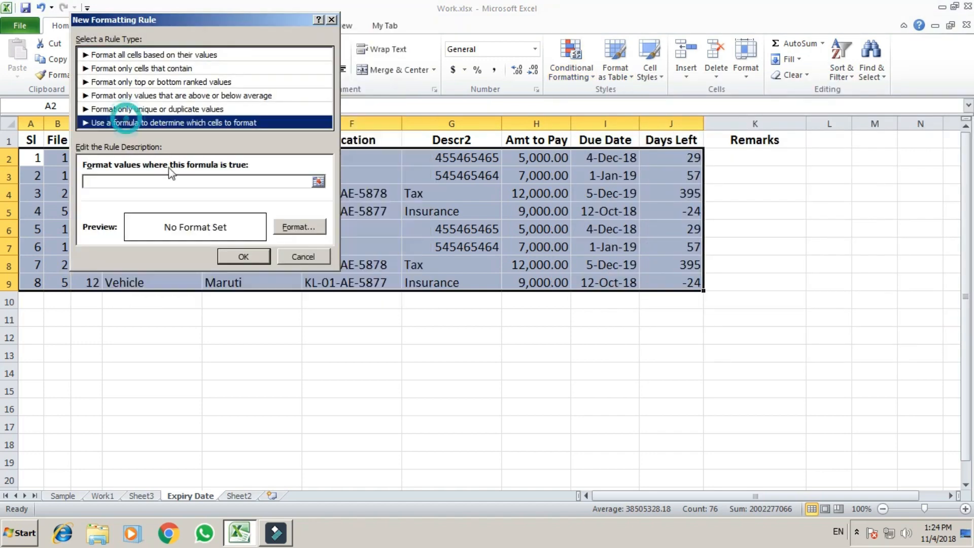
click(103, 183)
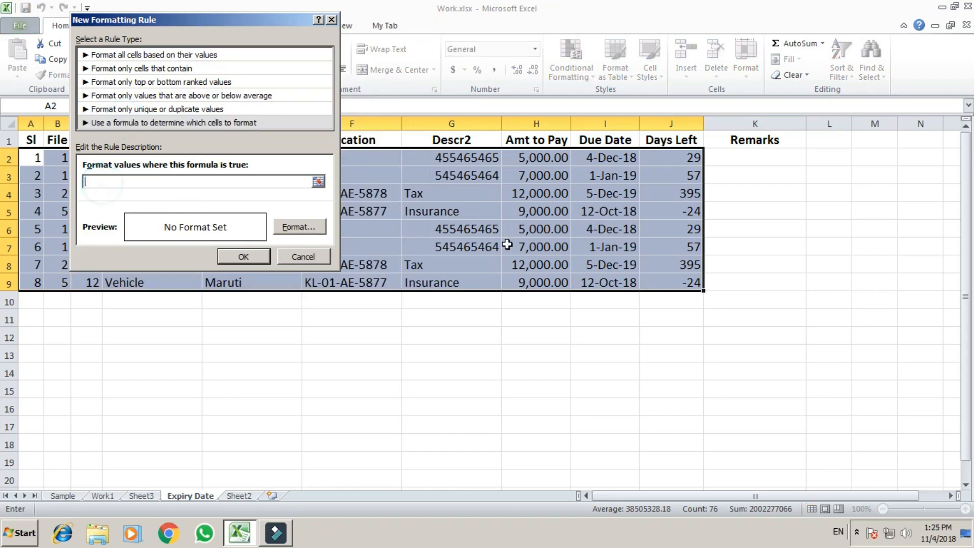
click(679, 160)
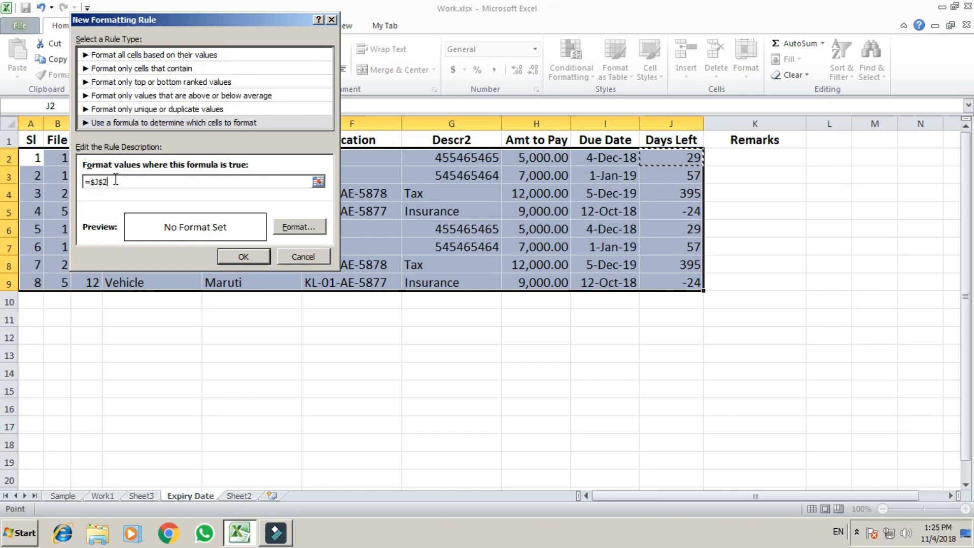
key(F4)
key(F4)
text(<10)
Step: Give the rule a light orange fill and apply it to the table
click(305, 228)
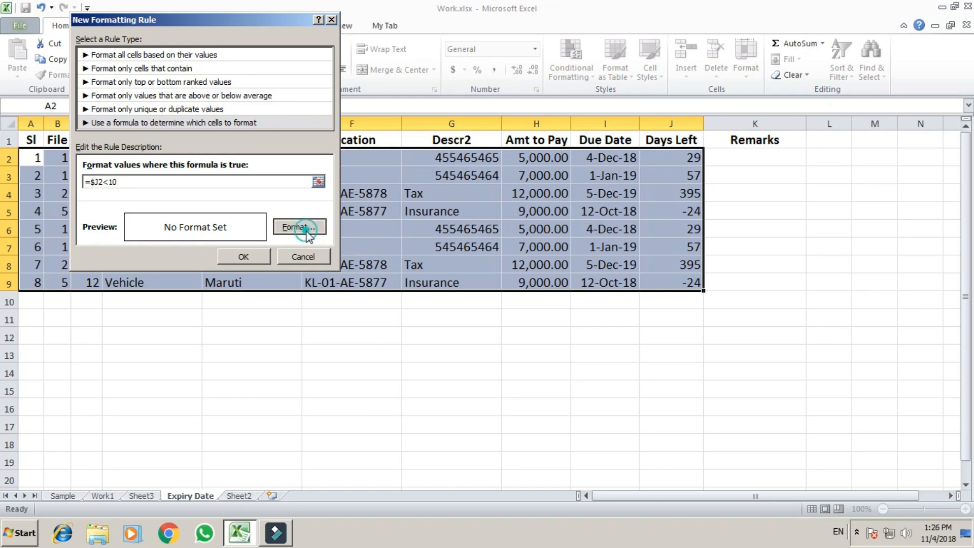
click(755, 65)
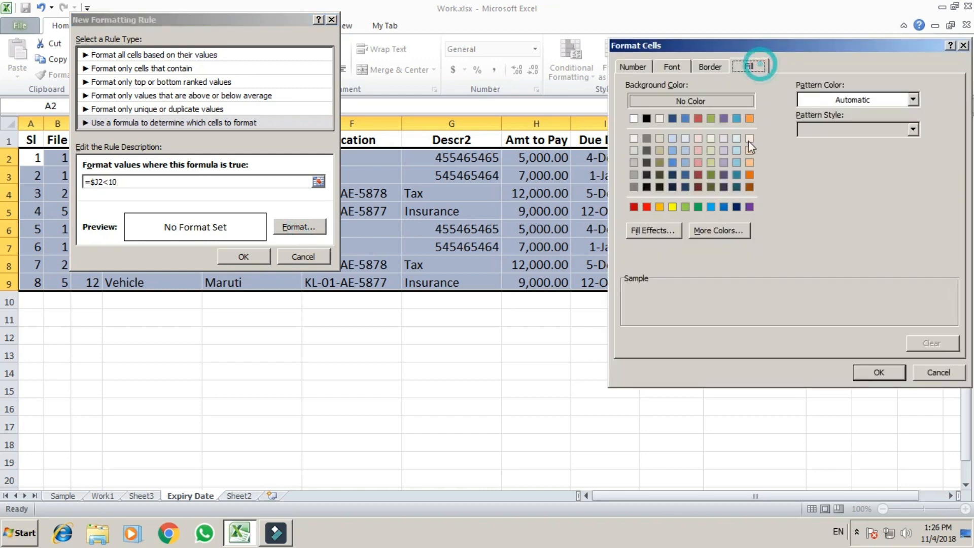
click(749, 162)
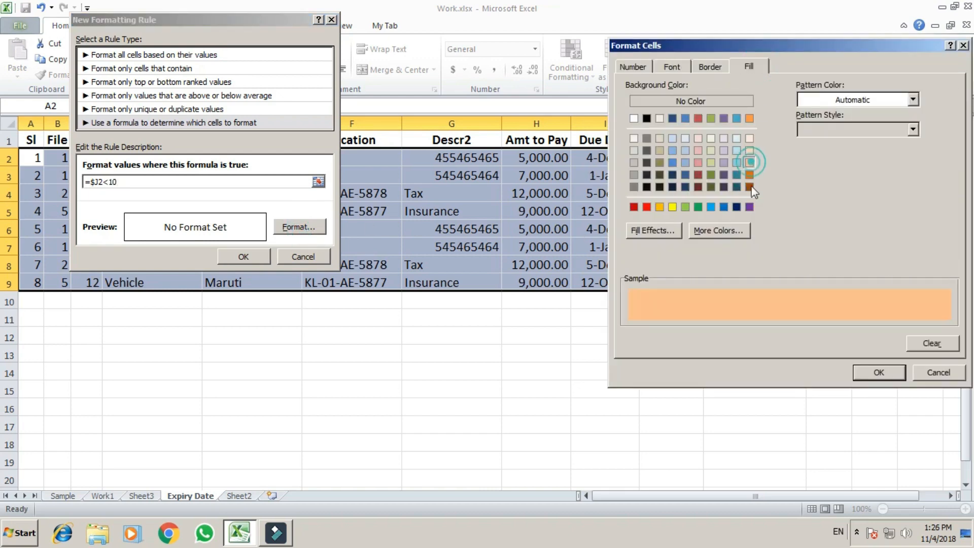
click(873, 372)
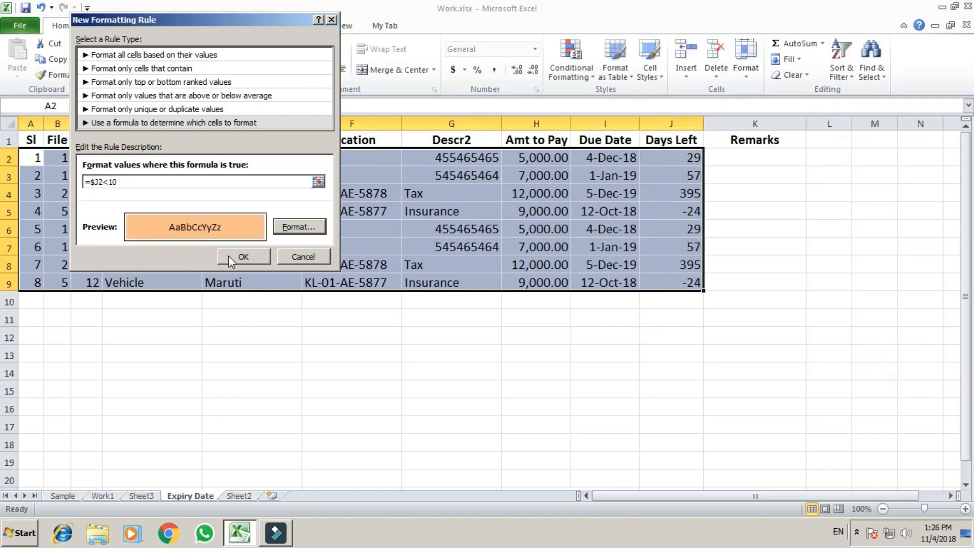
click(230, 256)
click(388, 366)
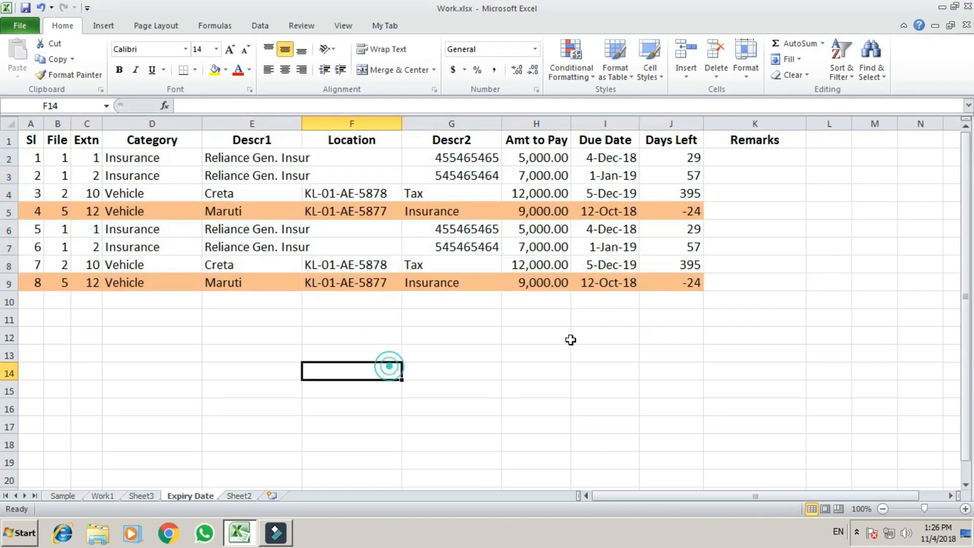
Step: Inspect the Days Left formulas and the 12-Oct-18 due date in I5
click(678, 289)
click(372, 365)
click(606, 213)
click(674, 285)
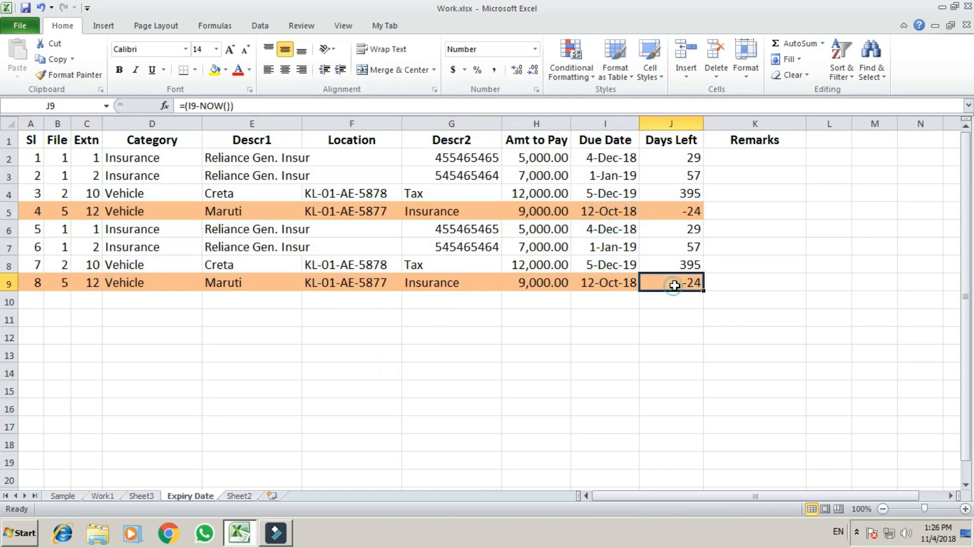
click(685, 212)
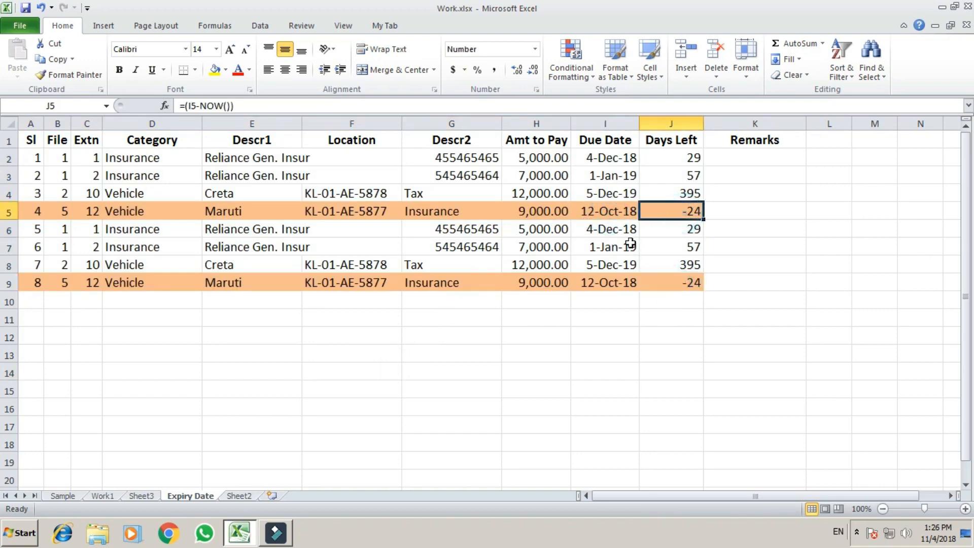
click(615, 215)
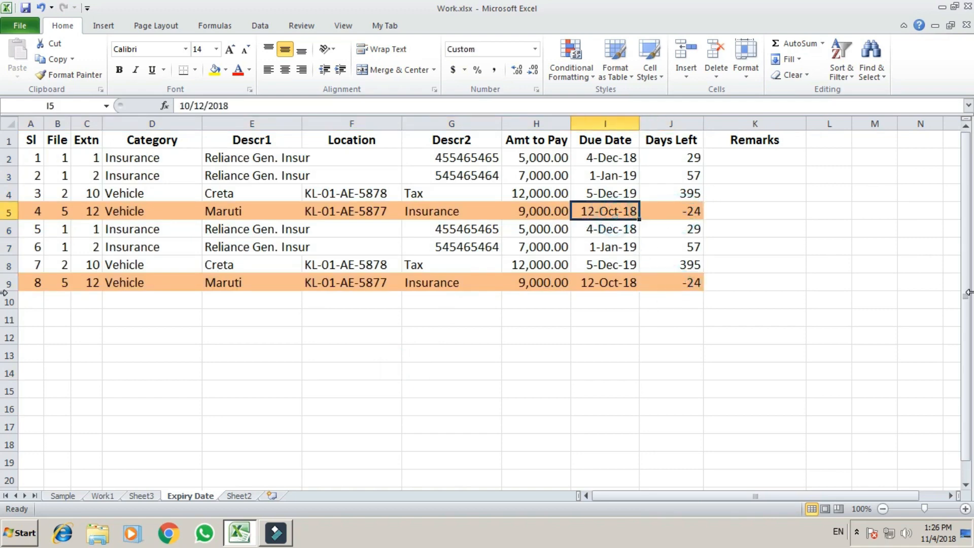
Step: Change I5's due date to 12-Nov-18 so Days Left shows 7
key(F2)
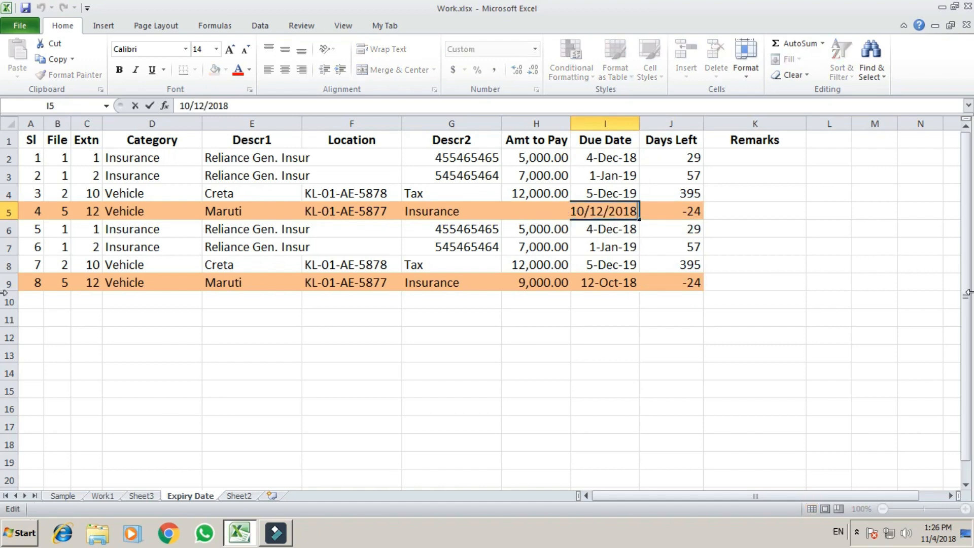
key(Left)
key(Left)
key(Left)
key(Left)
key(Left)
key(Left)
key(Left)
key(Left)
key(Left)
key(Delete)
text(1)
key(Return)
key(Up)
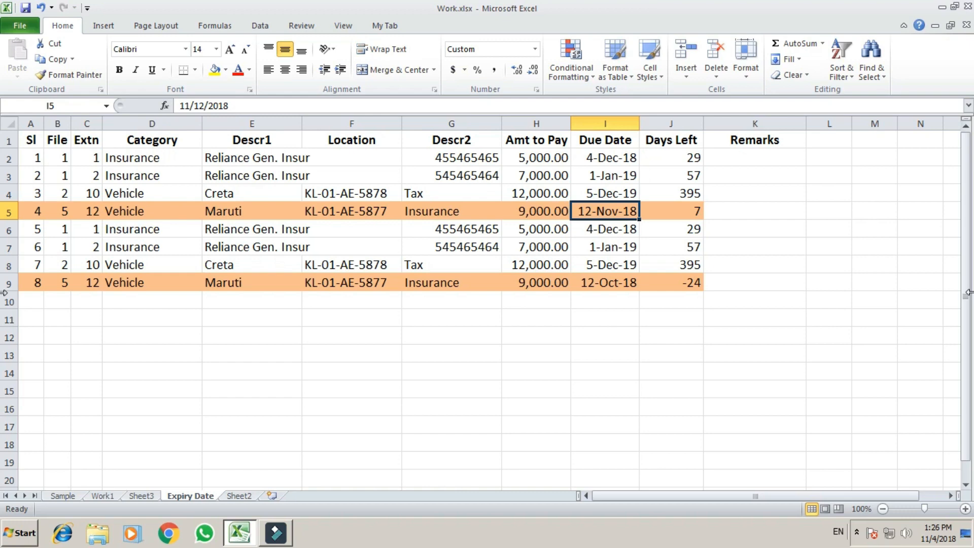
key(Up)
key(Up)
key(Down)
key(Down)
key(Down)
key(Down)
Step: Test changing I7's due year to 2018, then undo to restore 2019
key(F2)
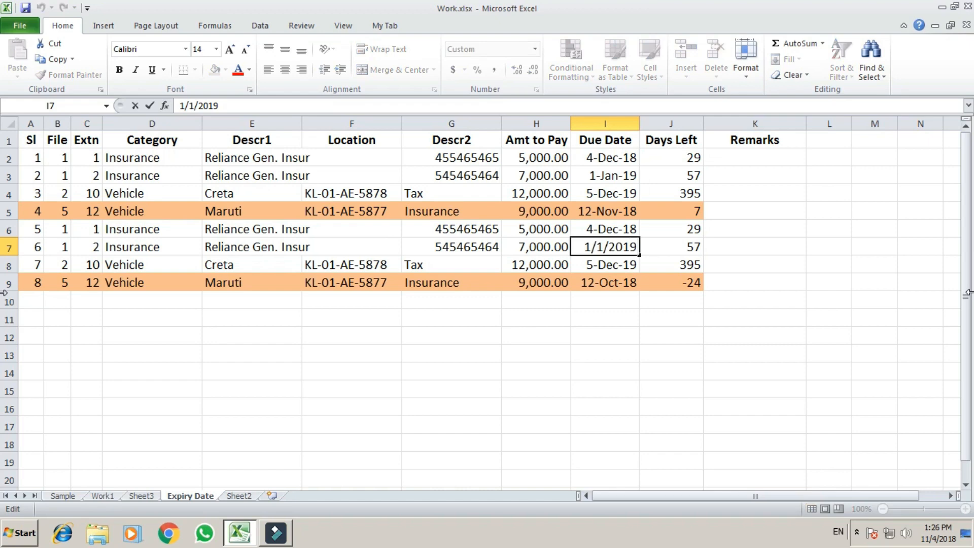
key(BackSpace)
text(8)
key(Return)
key(Up)
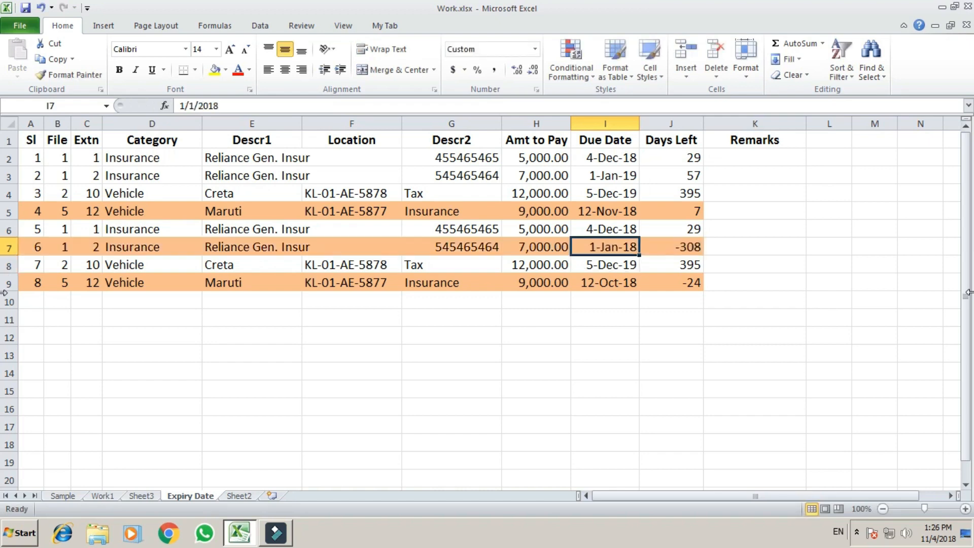
key(ctrl+z)
key(Down)
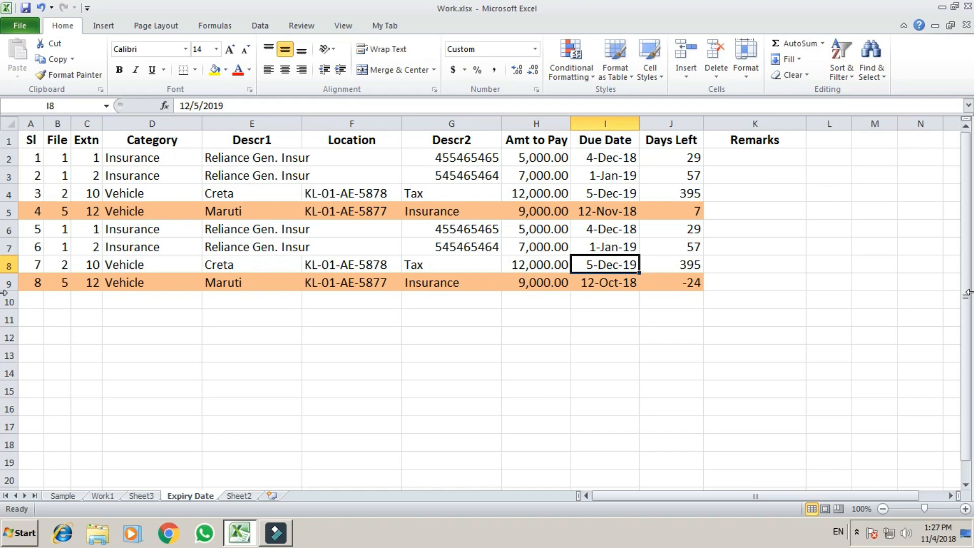
click(673, 210)
click(571, 78)
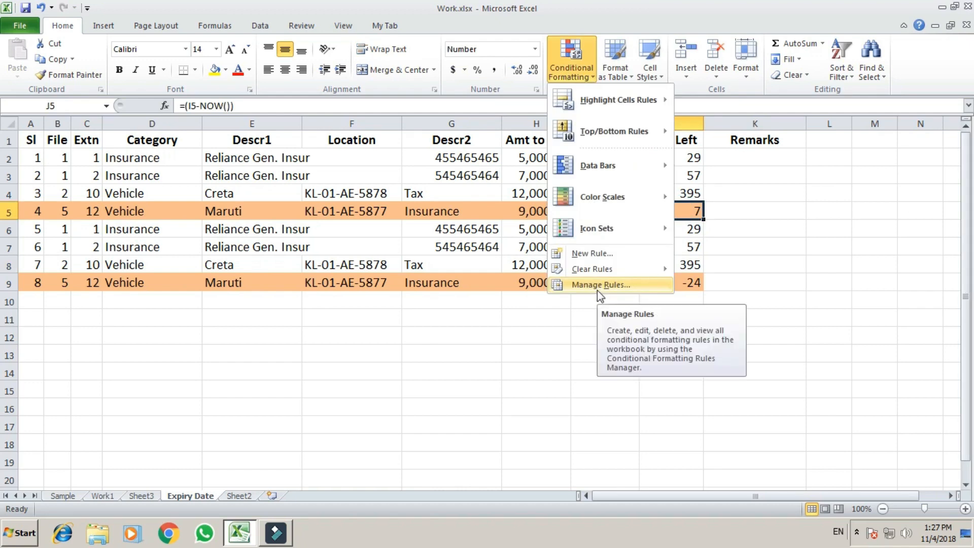
click(598, 288)
click(36, 123)
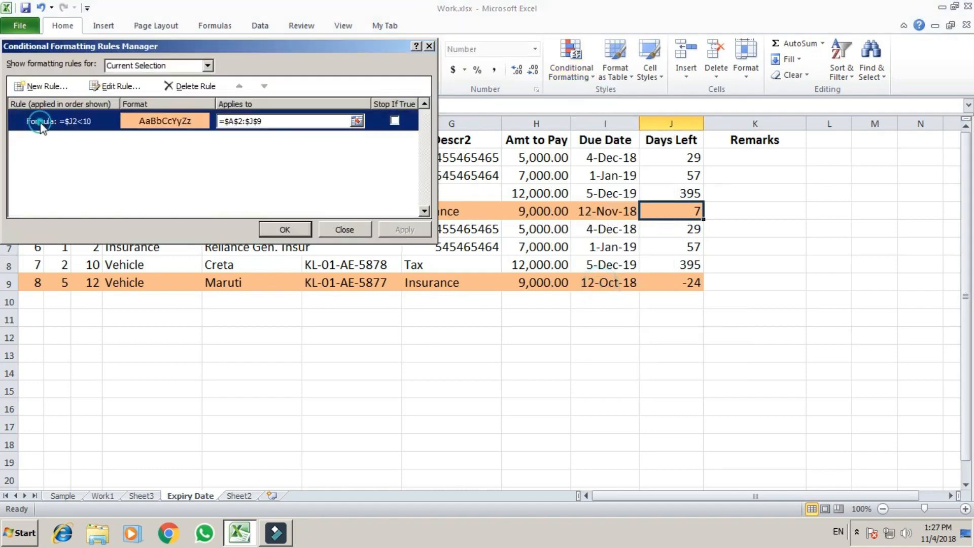
click(115, 86)
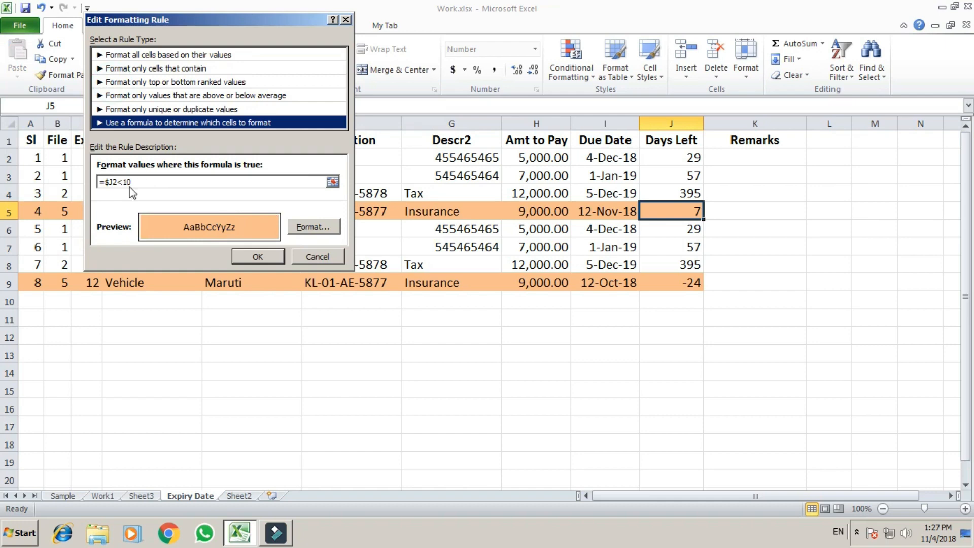
click(134, 181)
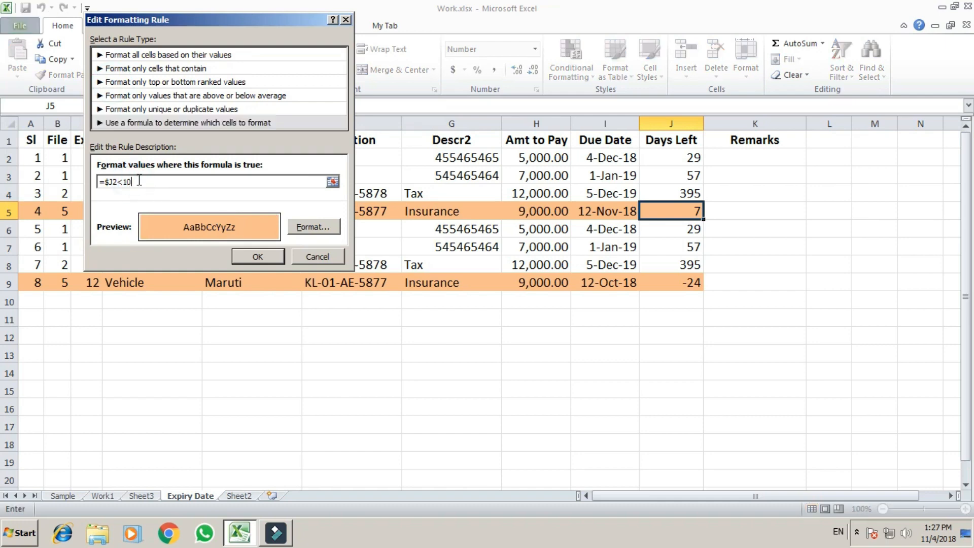
click(300, 256)
click(360, 232)
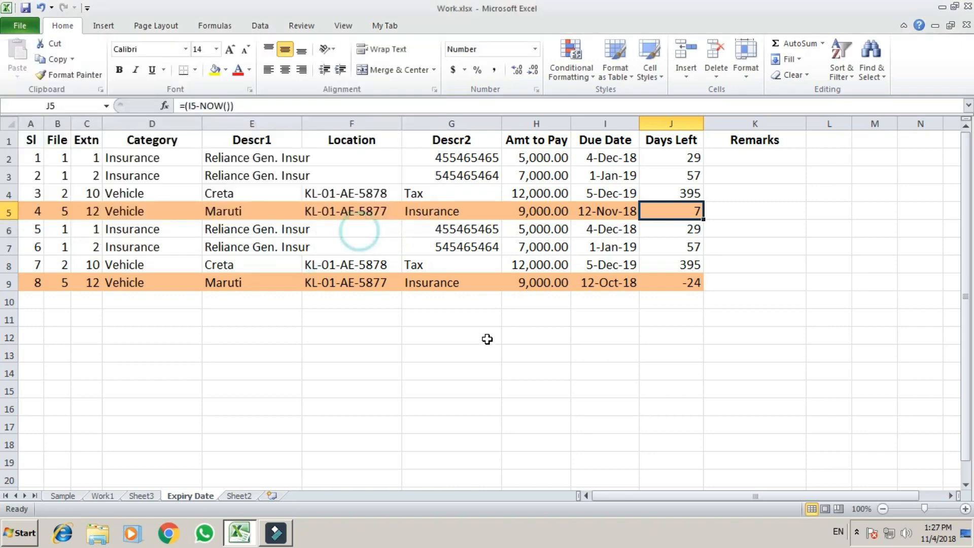
click(487, 339)
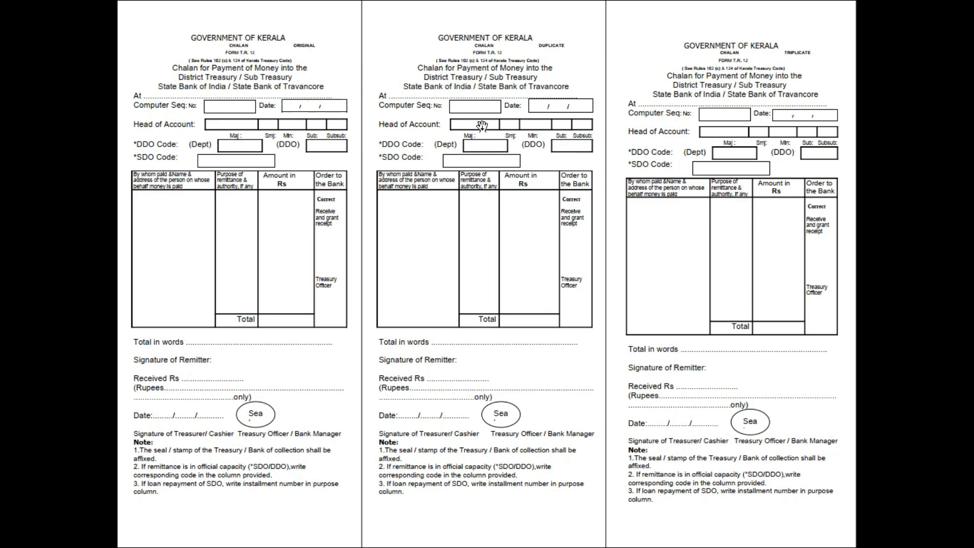
Step: Advance to the Reverse of Form T.R. 12 page of money paid particulars
click(520, 278)
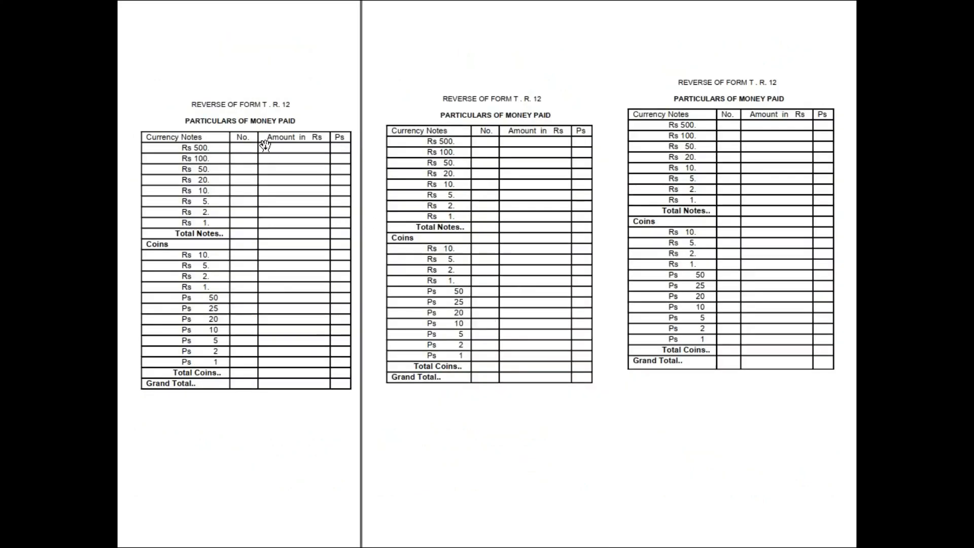
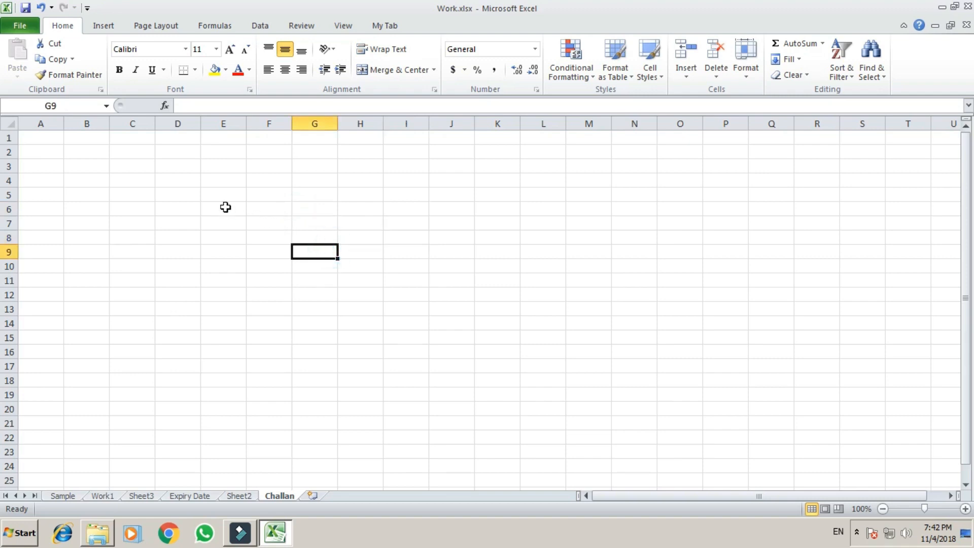
Step: Select various cells on the blank Challan sheet (E6, F5, J6, L8, H10), ending at I8
drag(223, 207, 222, 297)
click(468, 270)
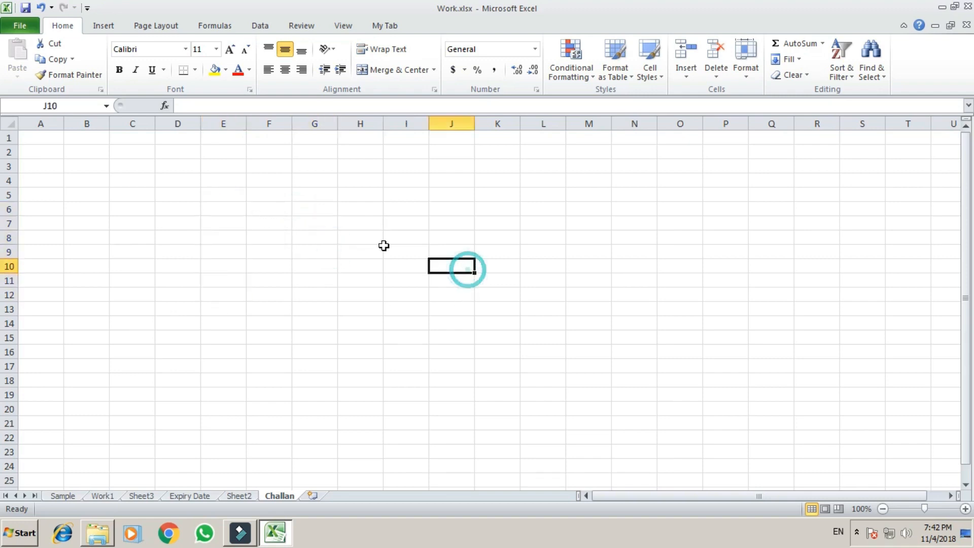
click(229, 205)
click(284, 195)
click(429, 204)
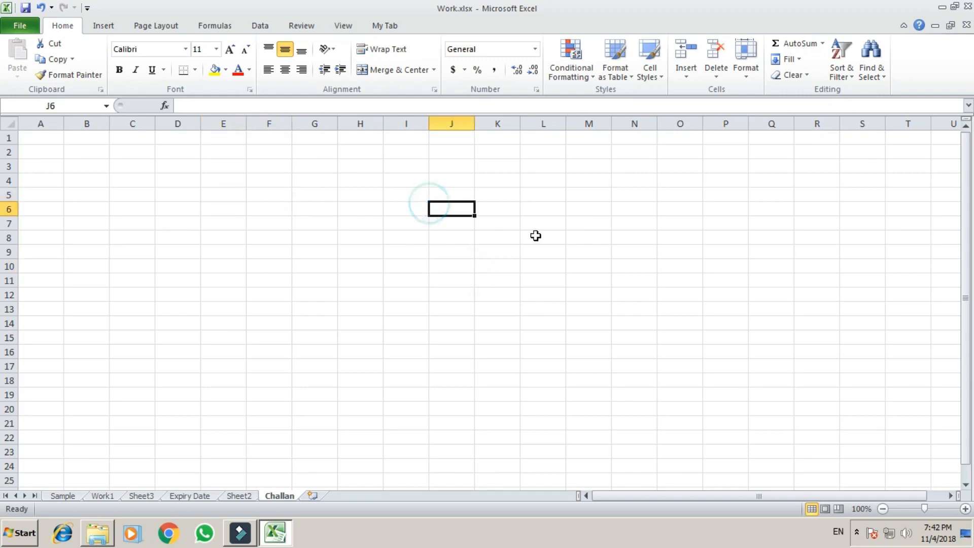
click(549, 236)
click(356, 263)
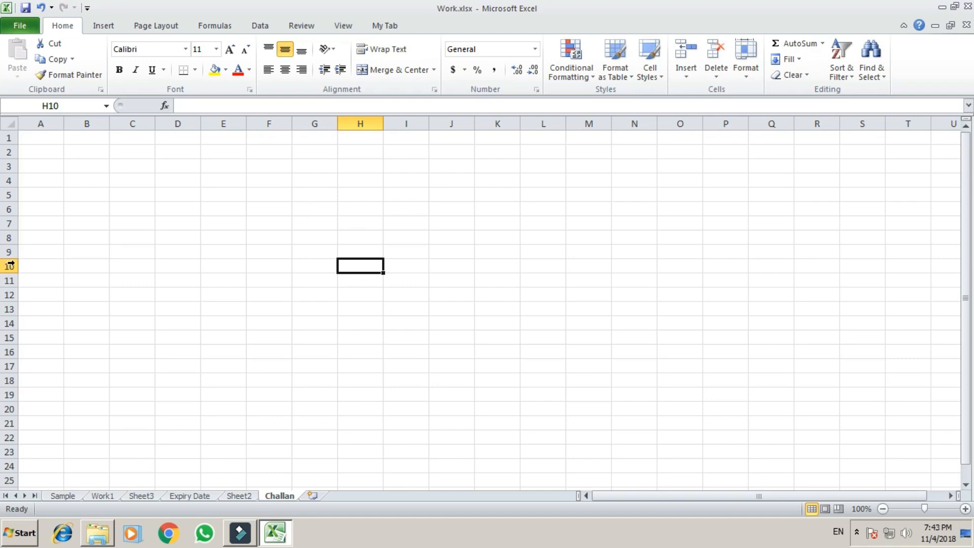
click(392, 237)
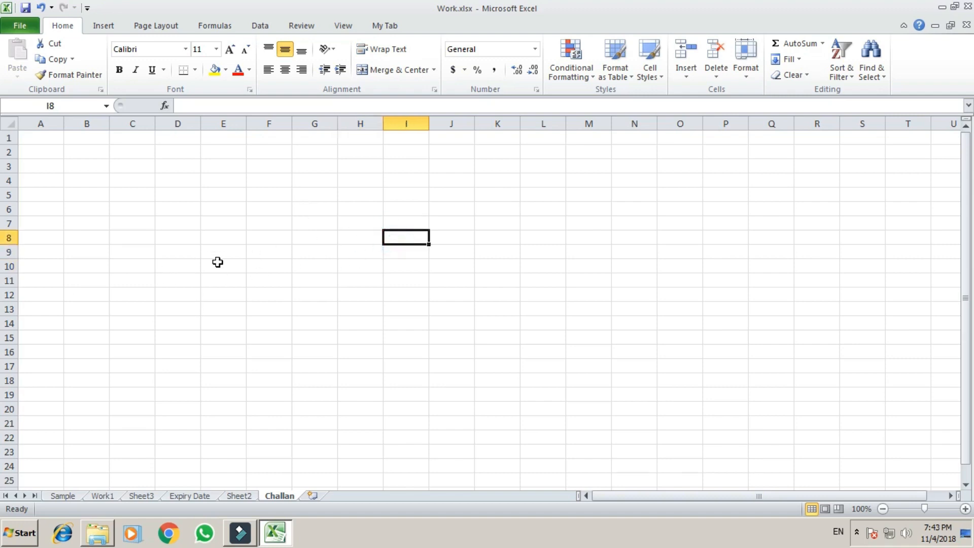
Step: Hide the sheet's gridlines from the View tab, then turn them back on
key(alt+w)
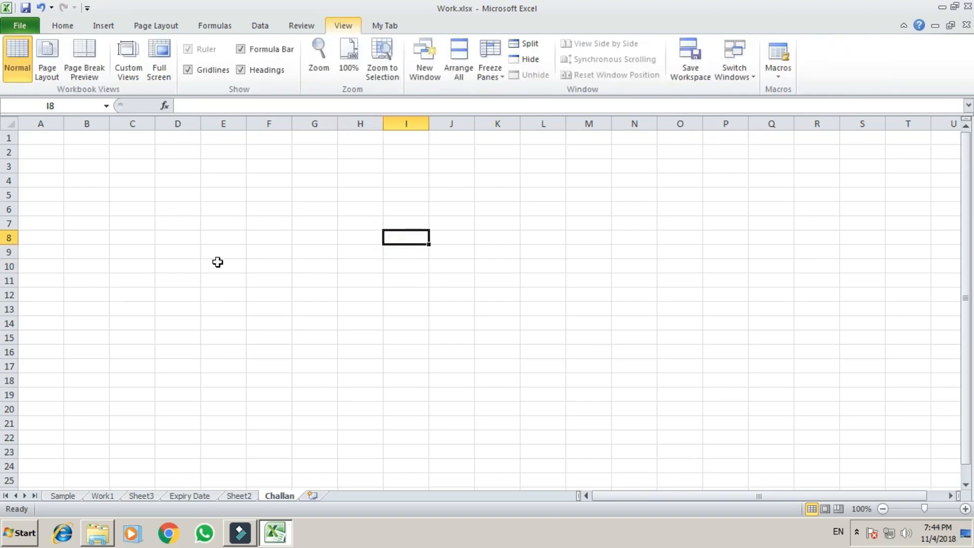
key(alt+w)
key(v)
key(g)
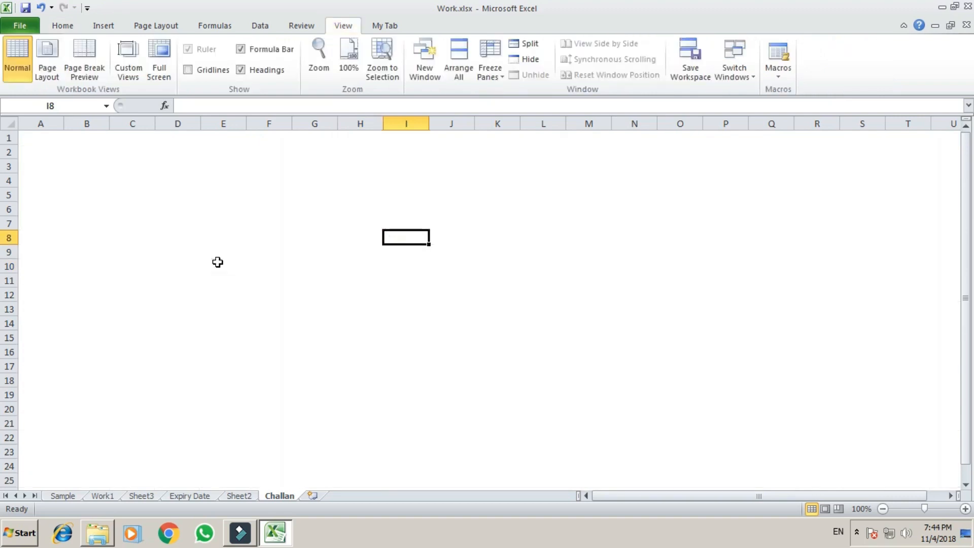
key(alt)
key(w)
key(v)
key(g)
Step: Select the block F5:J11 using the keyboard
key(Up)
key(Up)
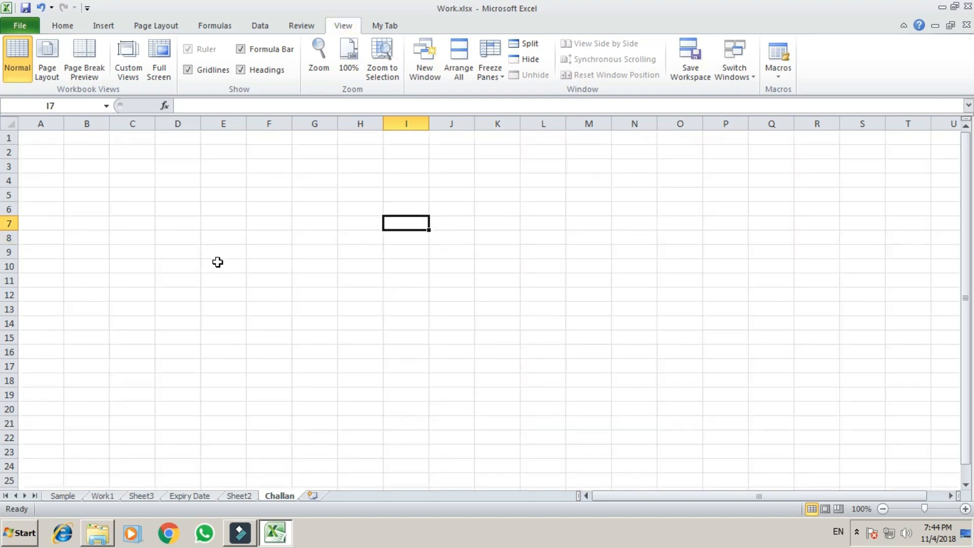
key(Left)
key(Left)
key(Left)
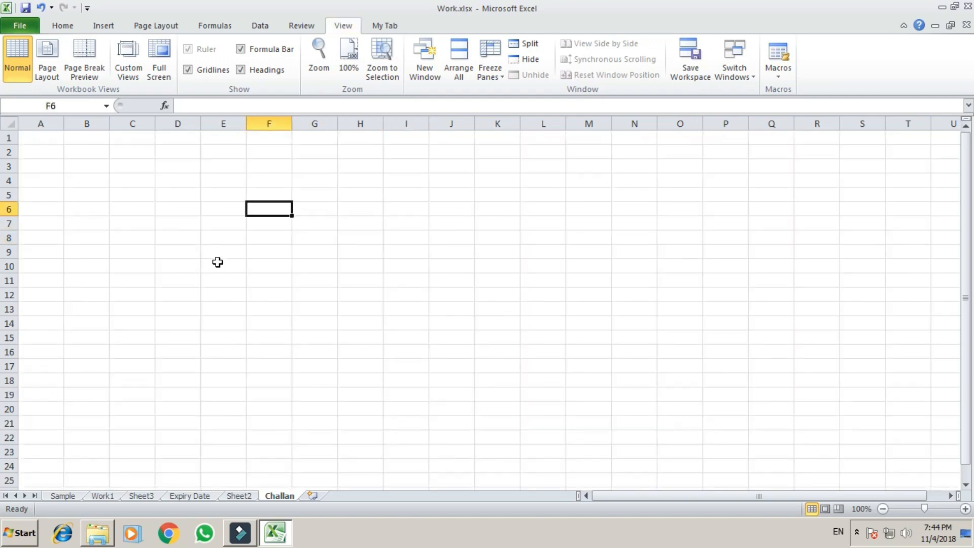
key(Up)
key(shift+Down)
key(shift+Down)
key(shift+Down)
key(shift+Down)
key(shift+Down)
key(shift+Down)
key(shift+Right)
key(shift+Right)
key(shift+Right)
key(shift+Right)
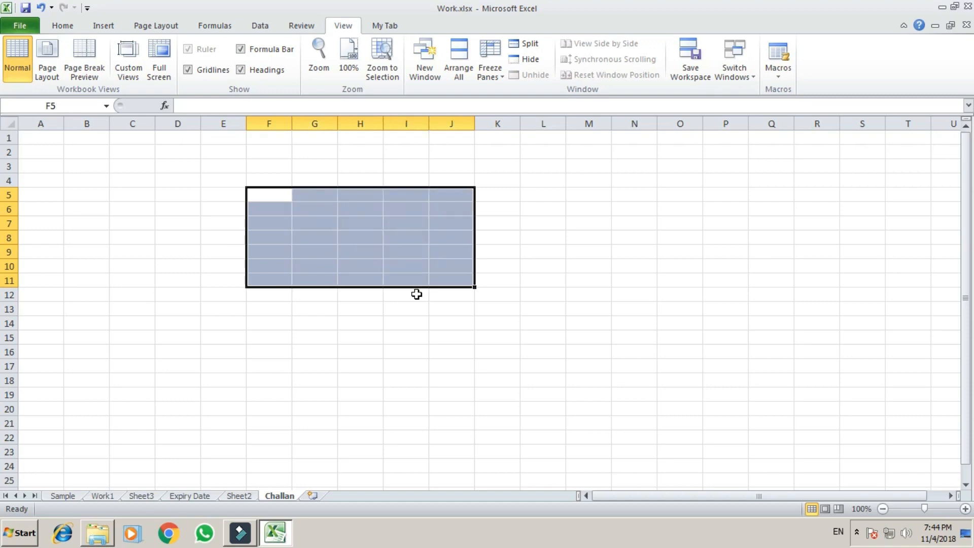
Step: Give F5:J11 a thick outline border, then select M6:Q14
key(ctrl+1)
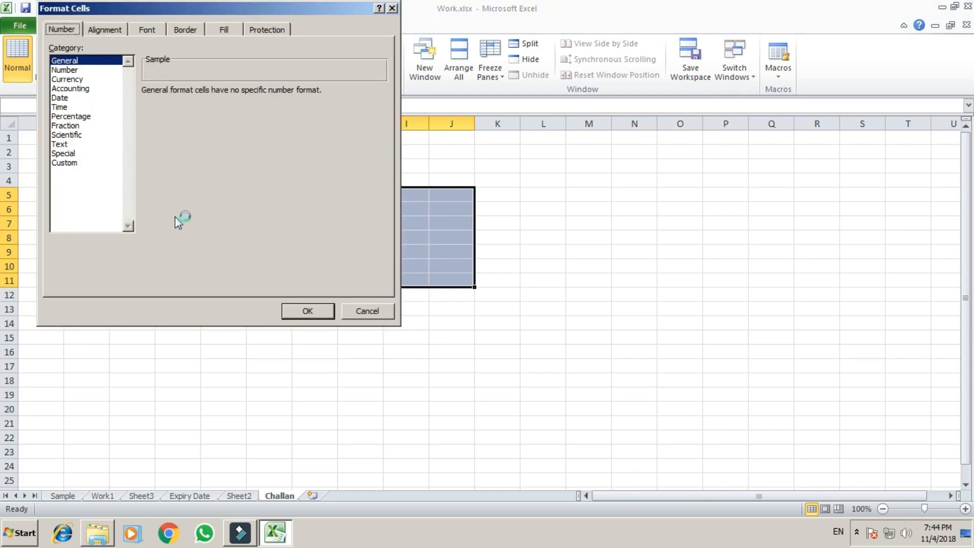
click(186, 32)
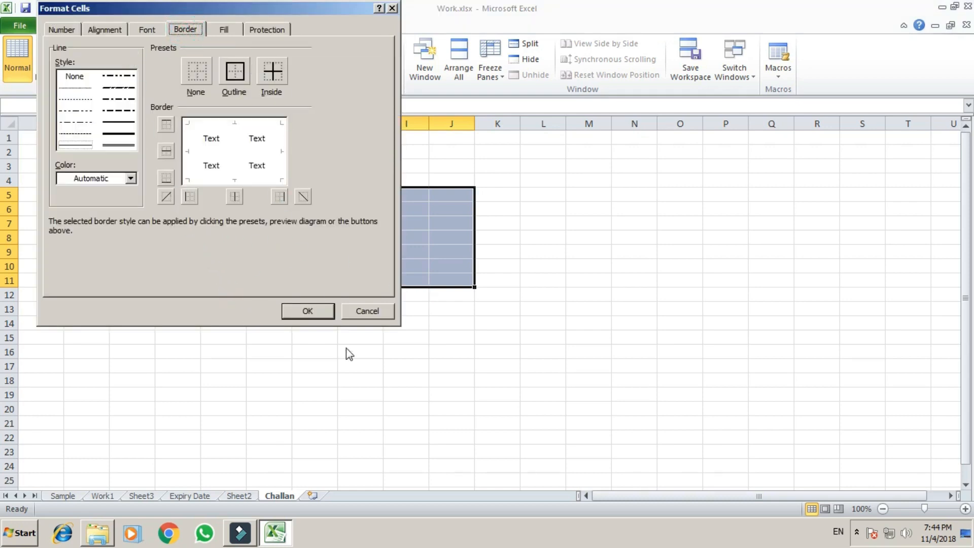
drag(256, 6, 792, 107)
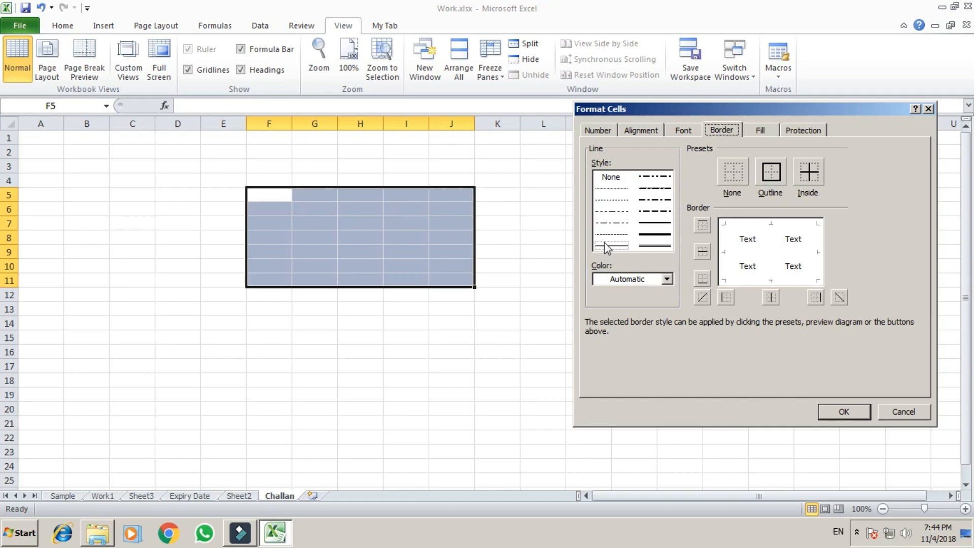
click(655, 235)
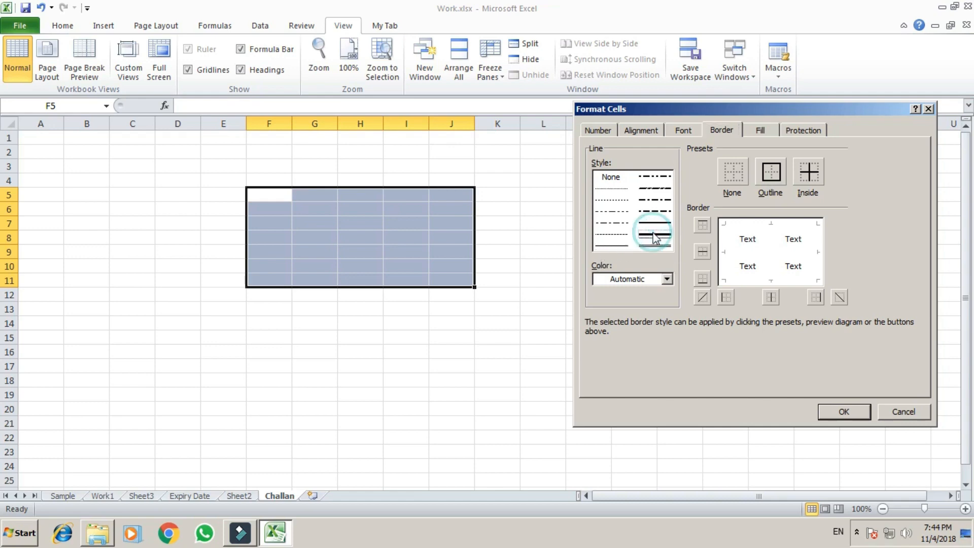
click(772, 175)
click(844, 412)
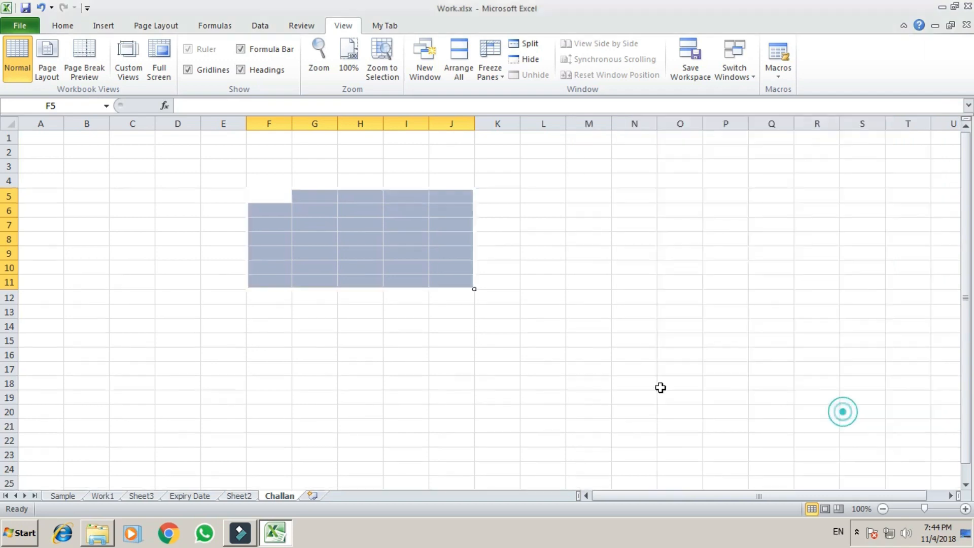
click(456, 380)
drag(581, 213, 759, 324)
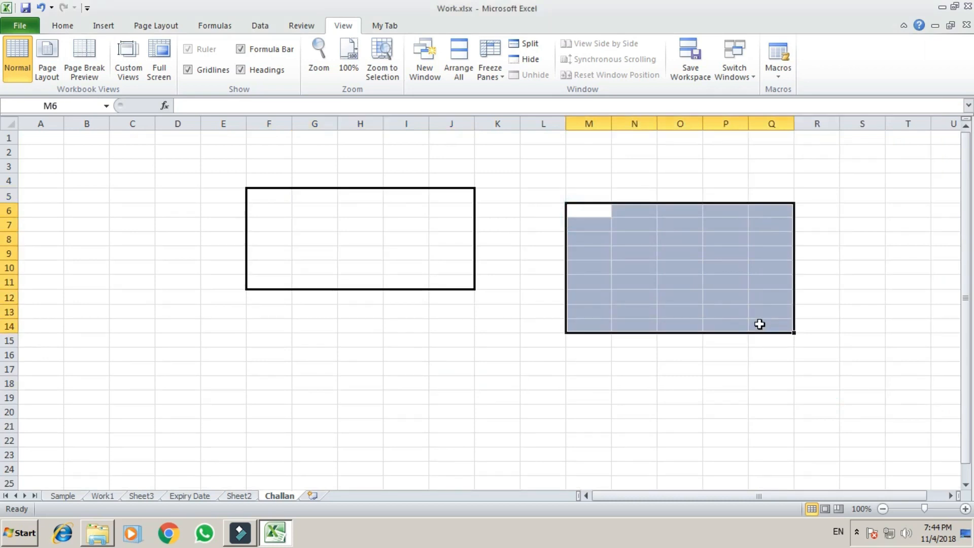
Step: Put a thin solid outline border around M6:Q14
key(ctrl+1)
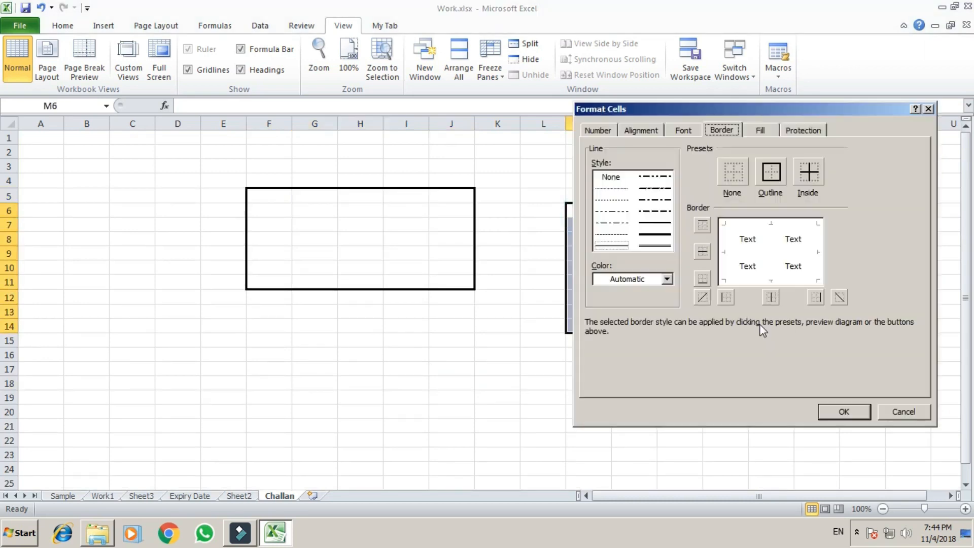
click(614, 246)
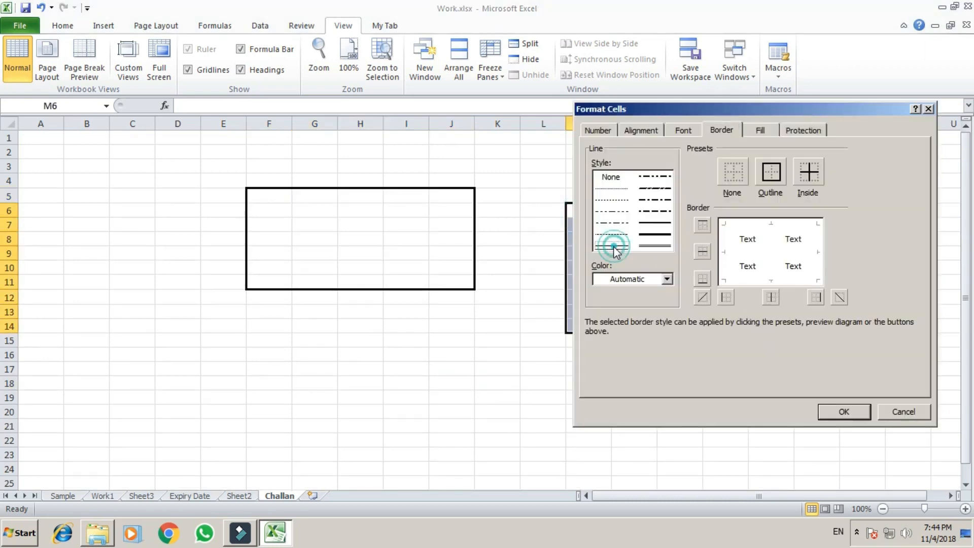
click(771, 175)
click(844, 412)
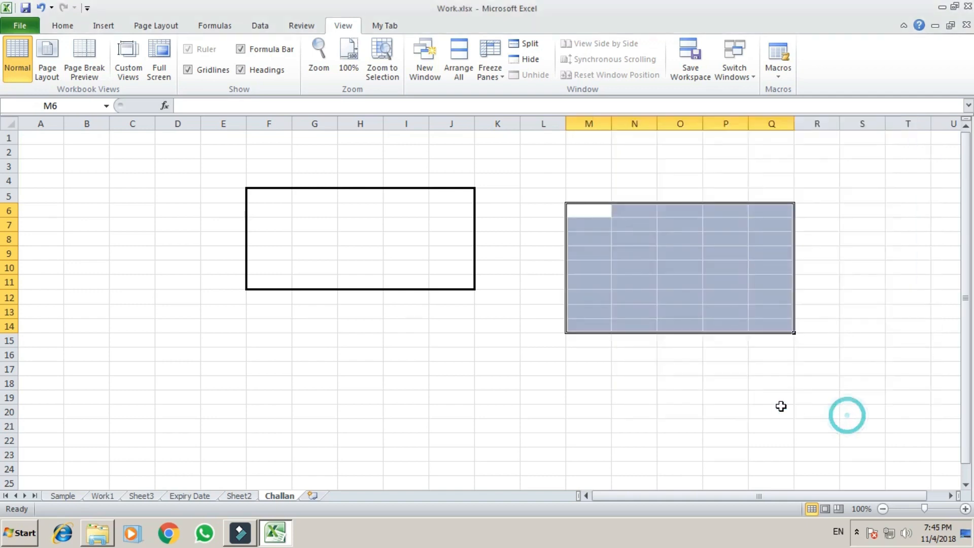
click(618, 397)
Step: Select J17:M22 and give it a dotted outline border
drag(417, 389, 536, 477)
click(465, 369)
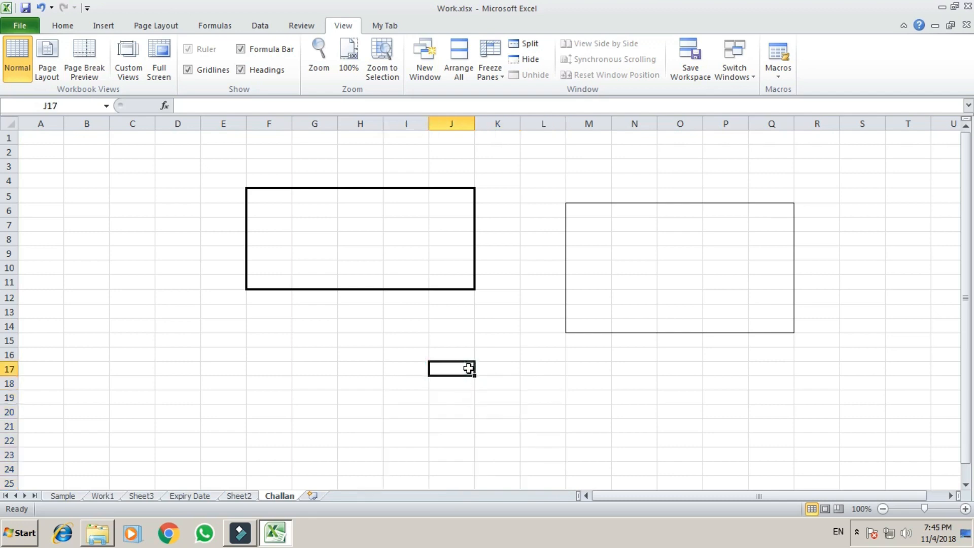
key(shift+Down)
key(shift+Down)
key(shift+Down)
key(shift+Down)
key(shift+Down)
key(shift+Right)
key(shift+Right)
key(shift+Right)
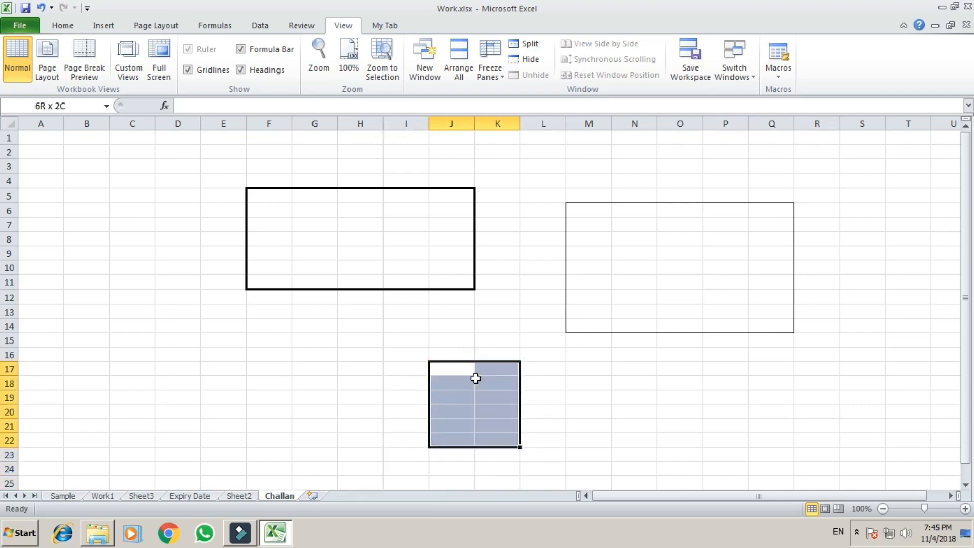
key(ctrl+1)
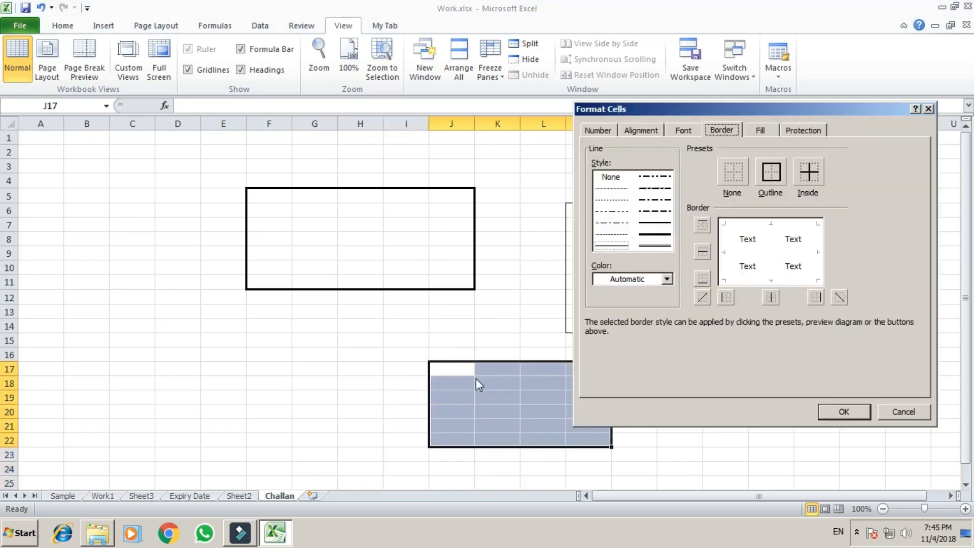
click(612, 188)
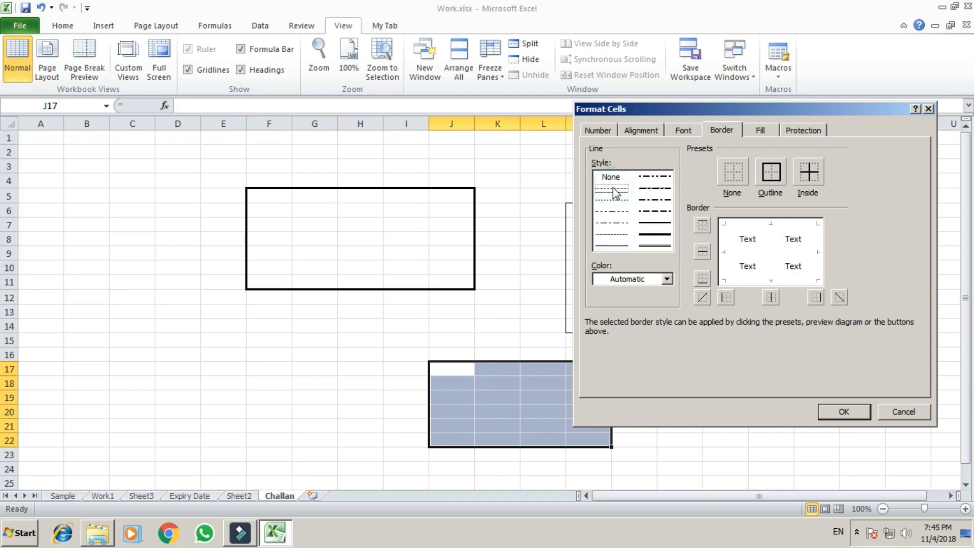
click(772, 179)
click(846, 410)
click(674, 372)
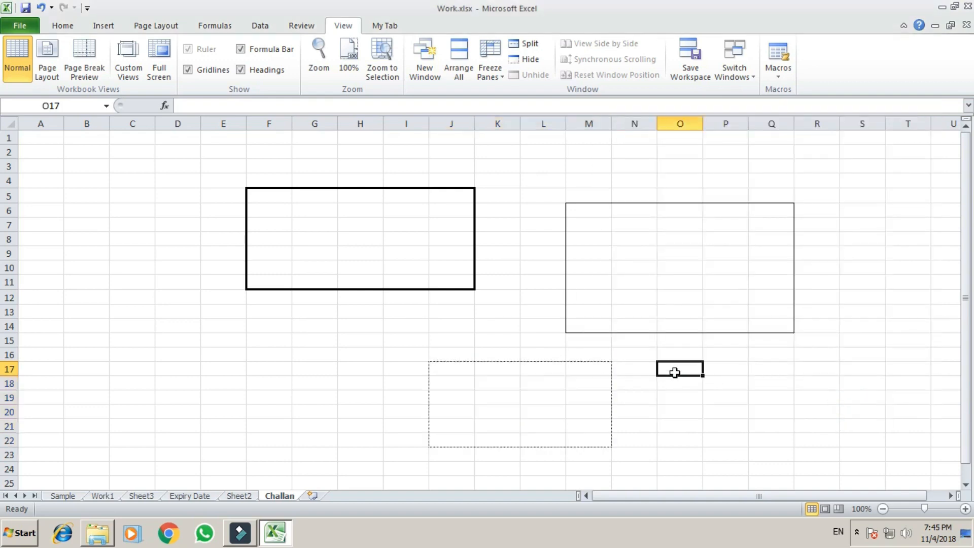
Step: Remove all borders from the entire Challan sheet with Ctrl+Shift+_
drag(641, 496, 658, 496)
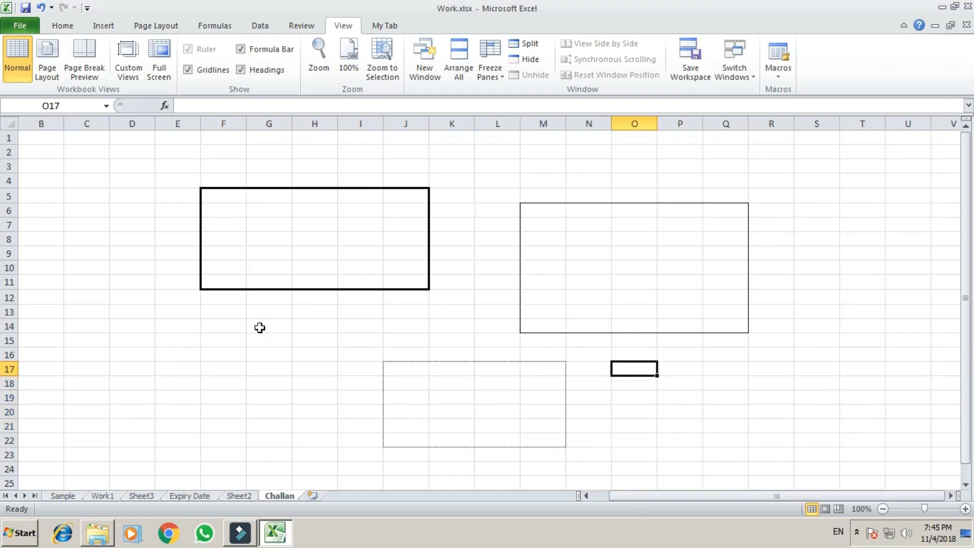
click(262, 326)
key(ctrl+a)
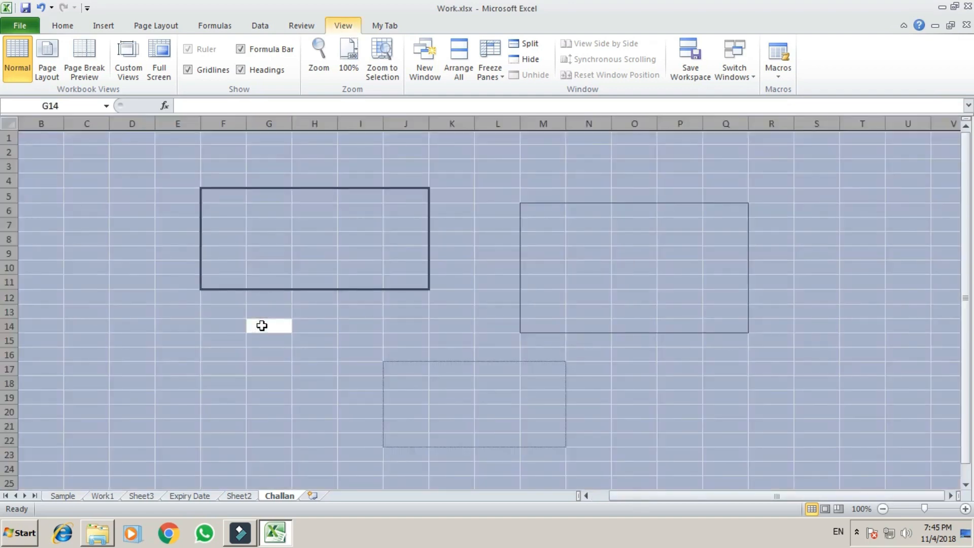
key(ctrl+shift+minus)
click(248, 250)
Step: Select I6:N16 and apply thin Outline and Inside borders to it
drag(339, 196, 406, 336)
click(448, 243)
click(381, 209)
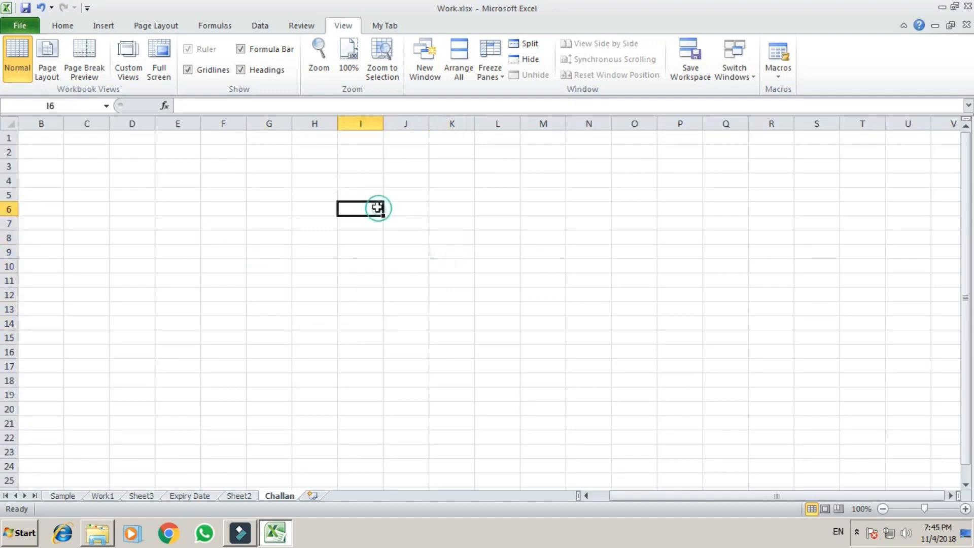
key(shift+Down)
key(shift+Down)
key(shift+Down)
key(shift+Down)
key(shift+Down)
key(shift+Down)
key(shift+Down)
key(shift+Down)
key(shift+Down)
key(shift+Down)
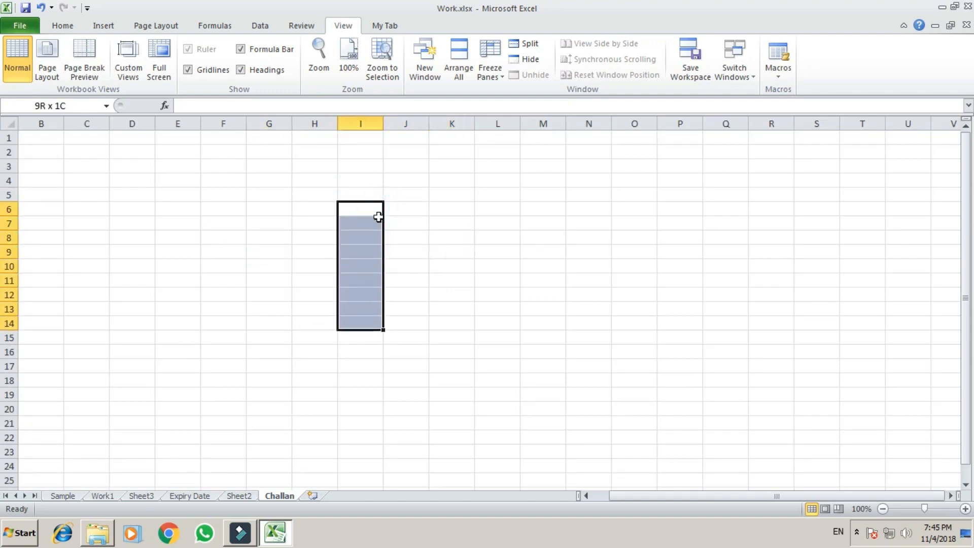
key(shift+Right)
key(shift+Right)
key(shift+Right)
key(shift+Right)
key(shift+Right)
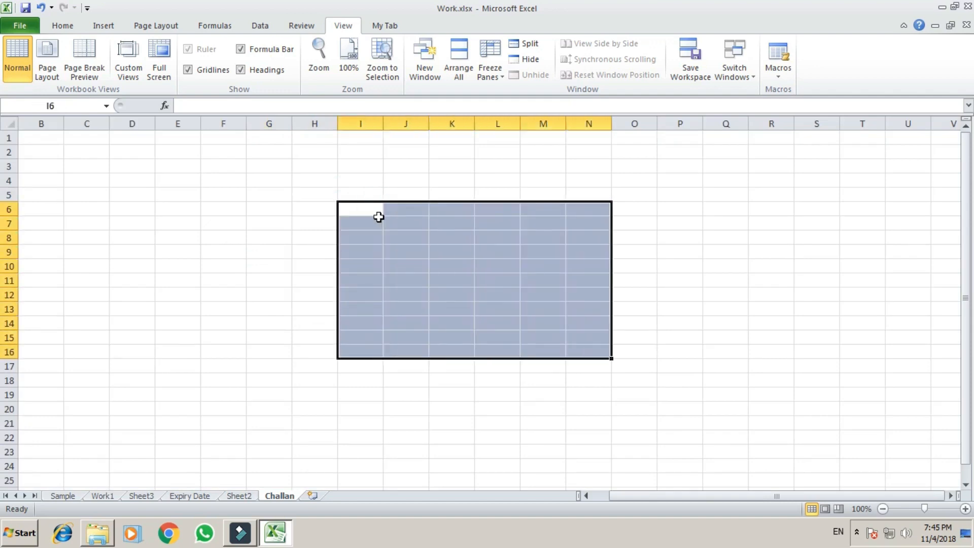
key(ctrl+1)
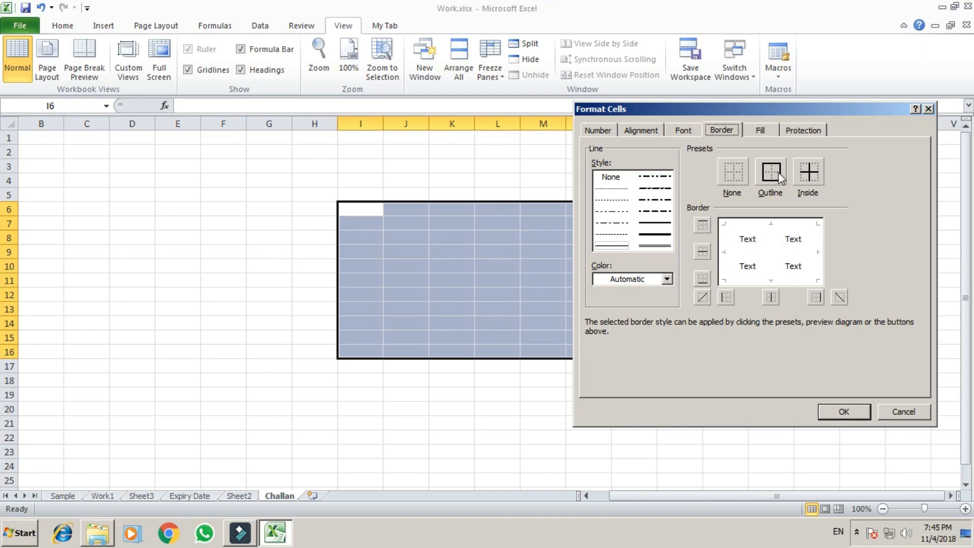
click(616, 245)
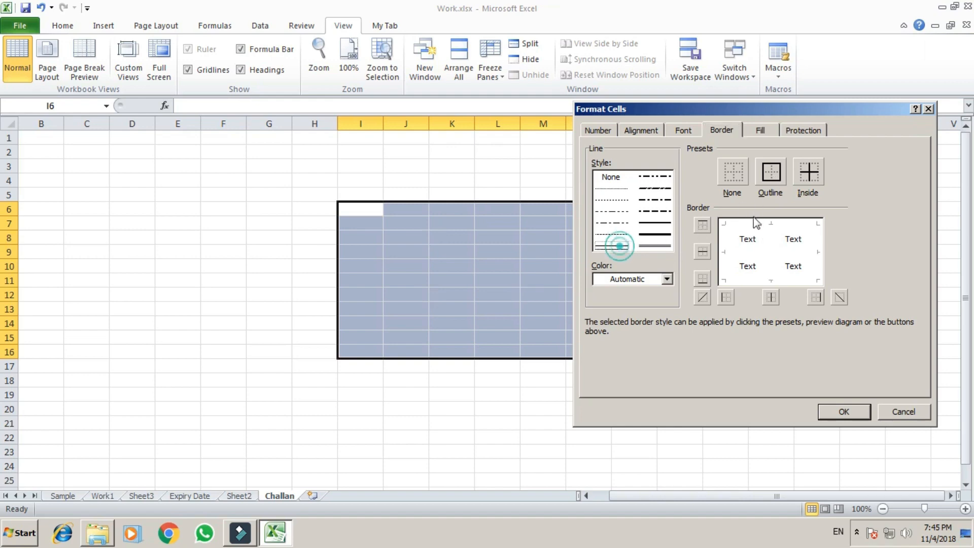
click(771, 175)
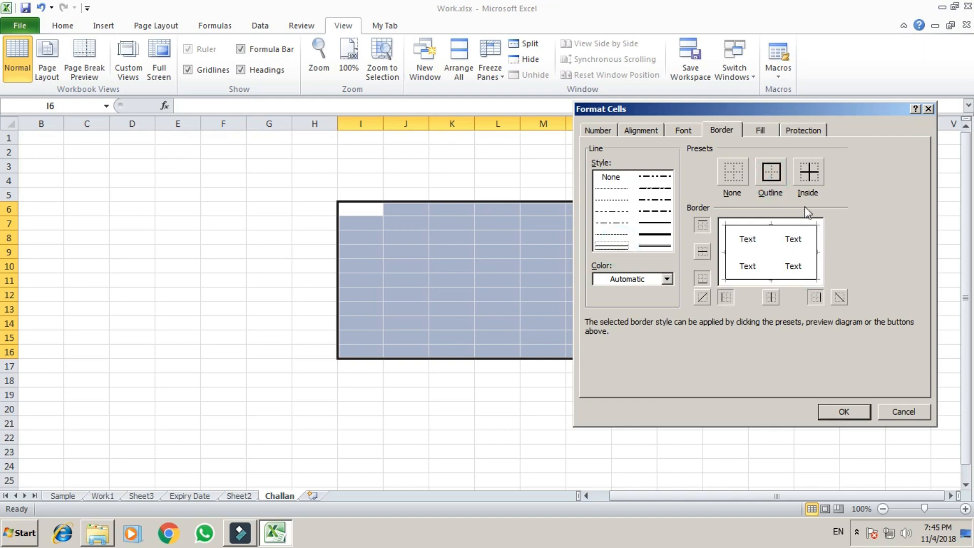
click(811, 175)
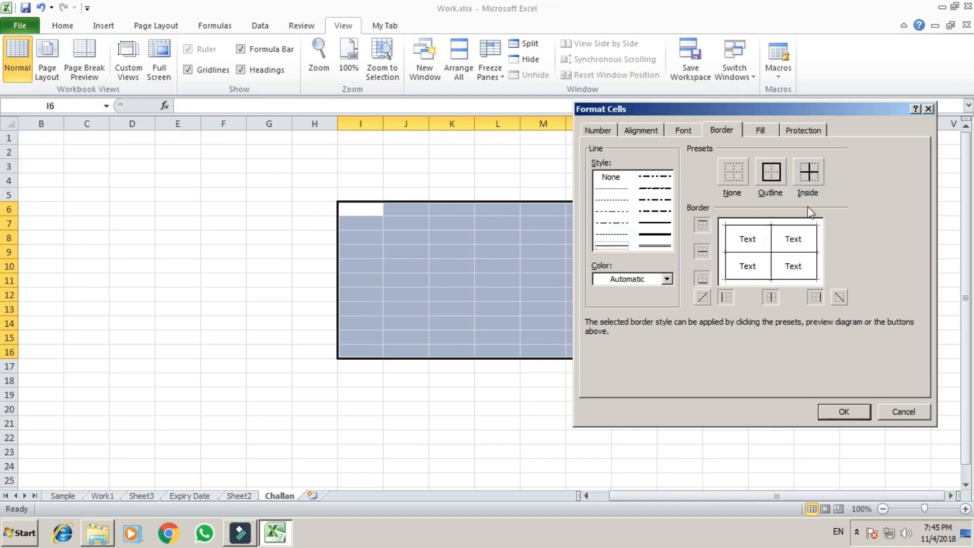
click(845, 411)
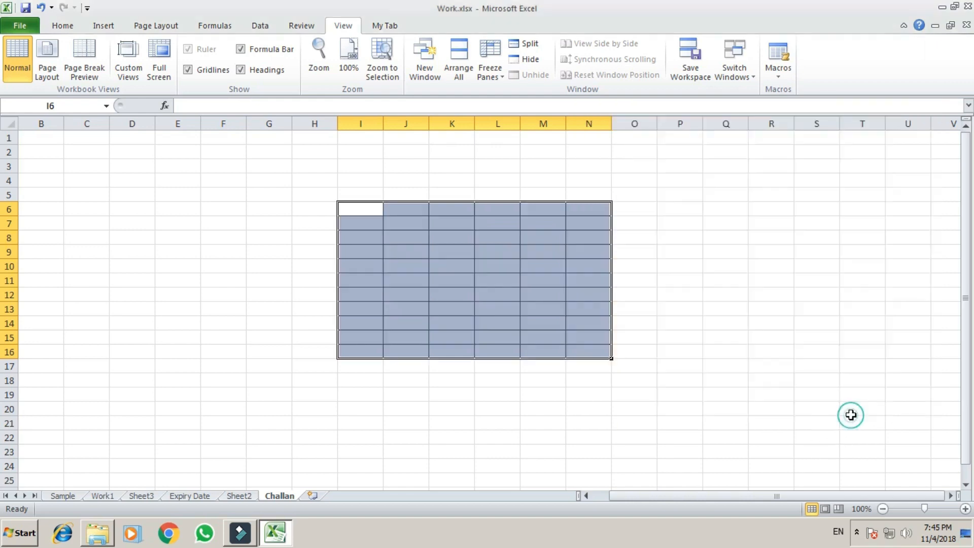
click(490, 422)
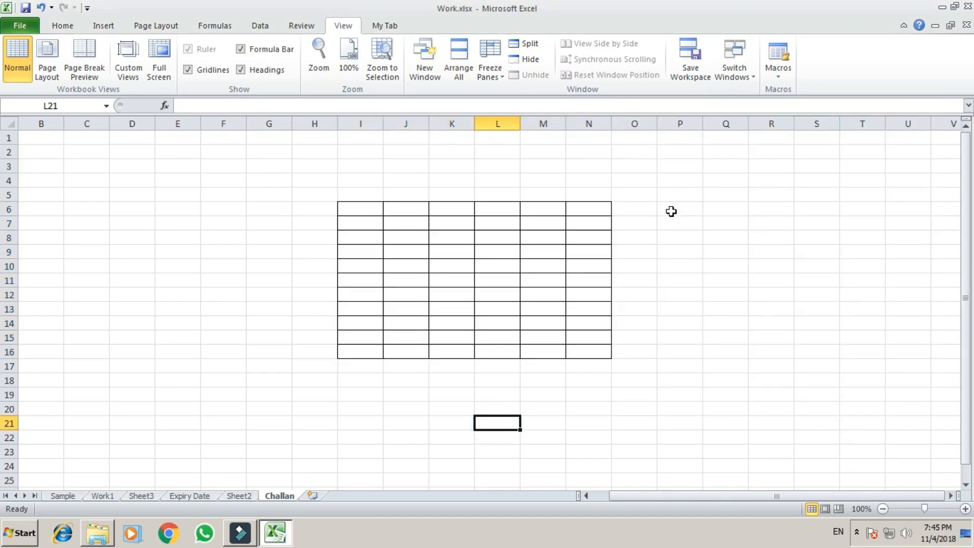
Step: Select the block P6:T16 beside the grid table
drag(671, 211, 734, 356)
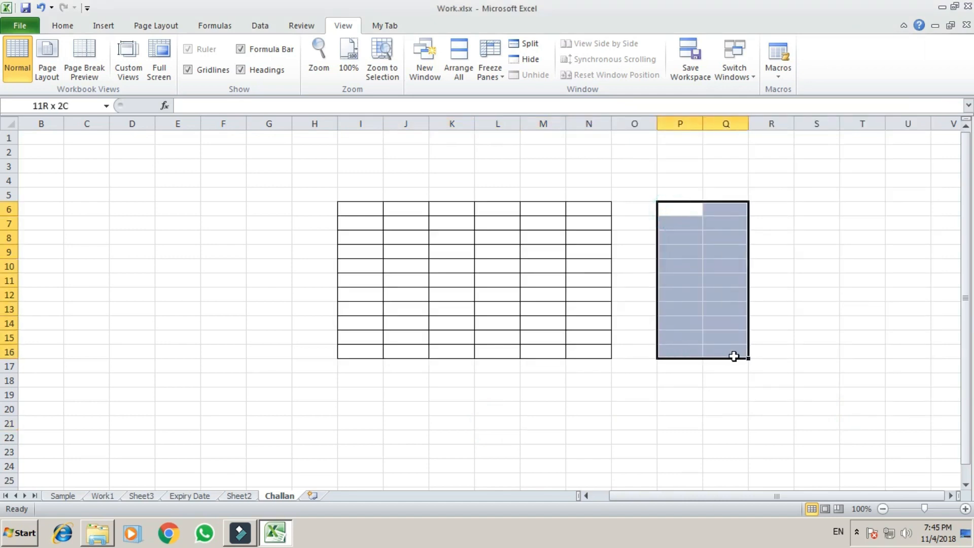
click(719, 350)
click(685, 213)
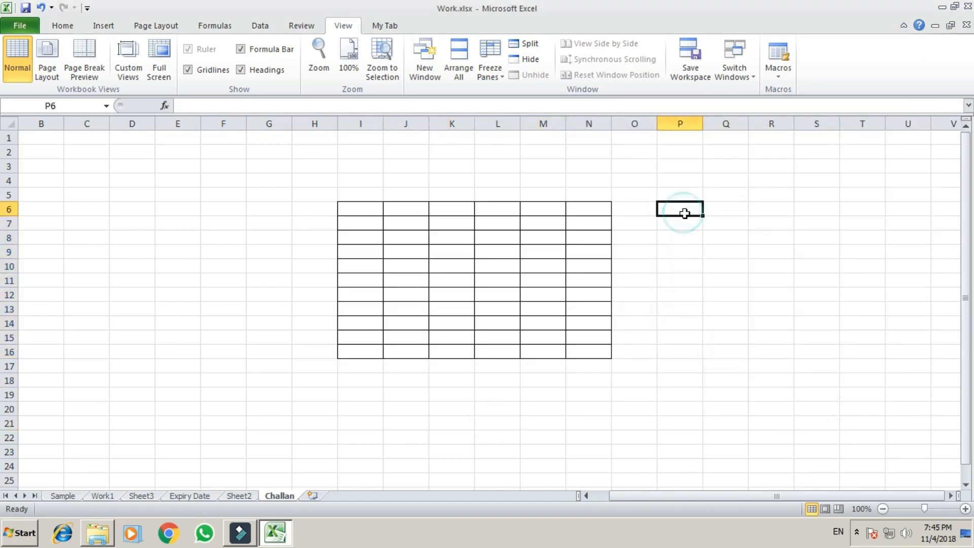
key(shift+Down)
key(shift+Down)
key(shift+Down)
key(shift+Down)
key(shift+Down)
key(shift+Down)
key(shift+Down)
key(shift+Down)
key(shift+Down)
key(shift+Down)
key(shift+Down)
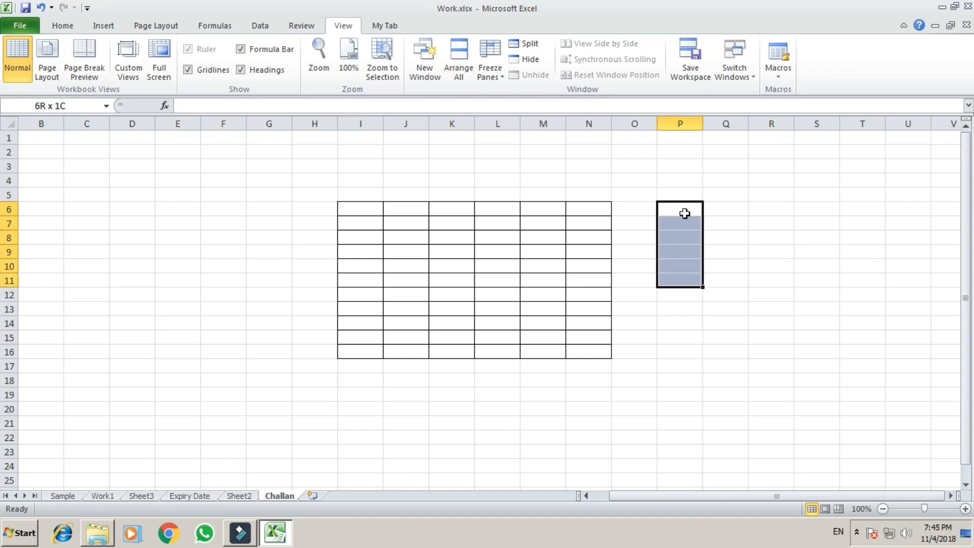
key(shift+Up)
key(shift+Right)
key(shift+Right)
key(shift+Right)
key(shift+Right)
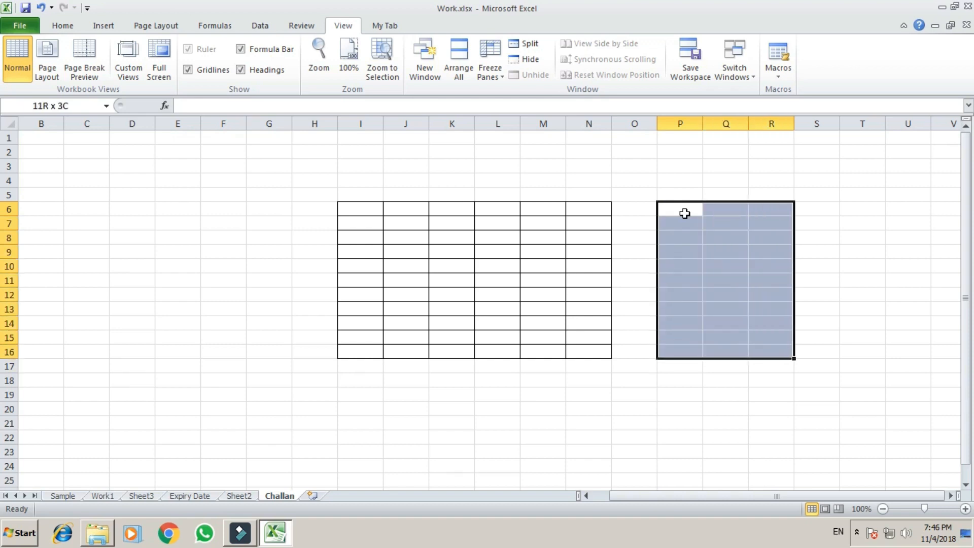
key(shift+Right)
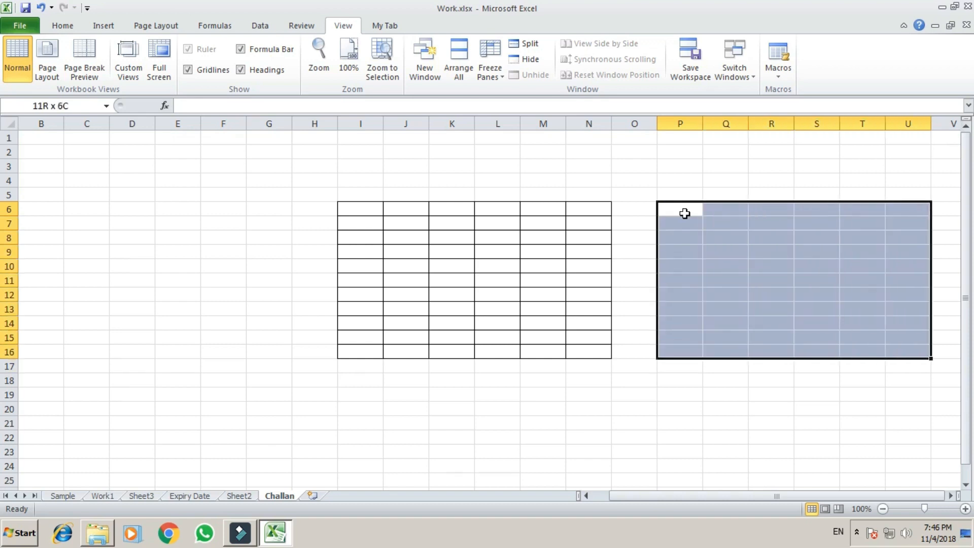
key(shift+Left)
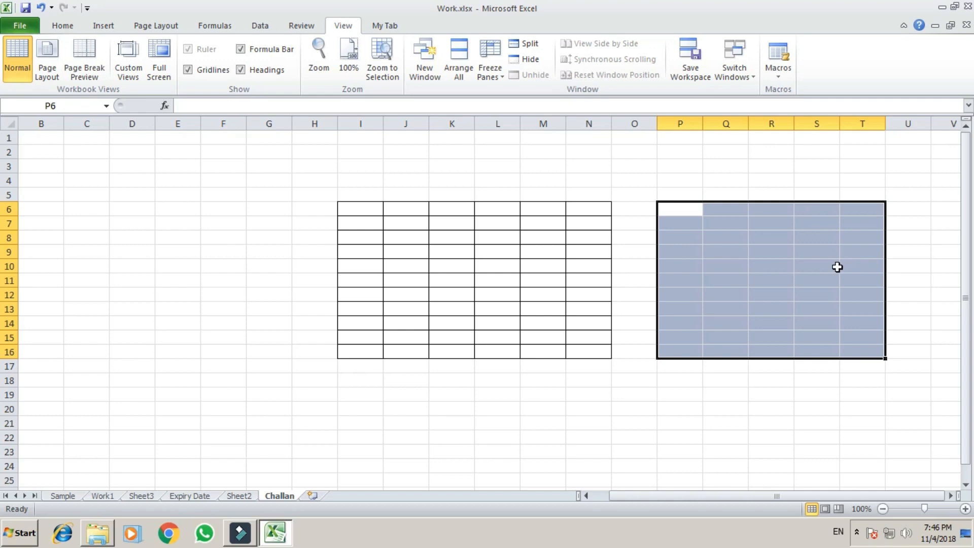
Step: Add solid left, right and inside vertical borders to P6:T16
key(ctrl+1)
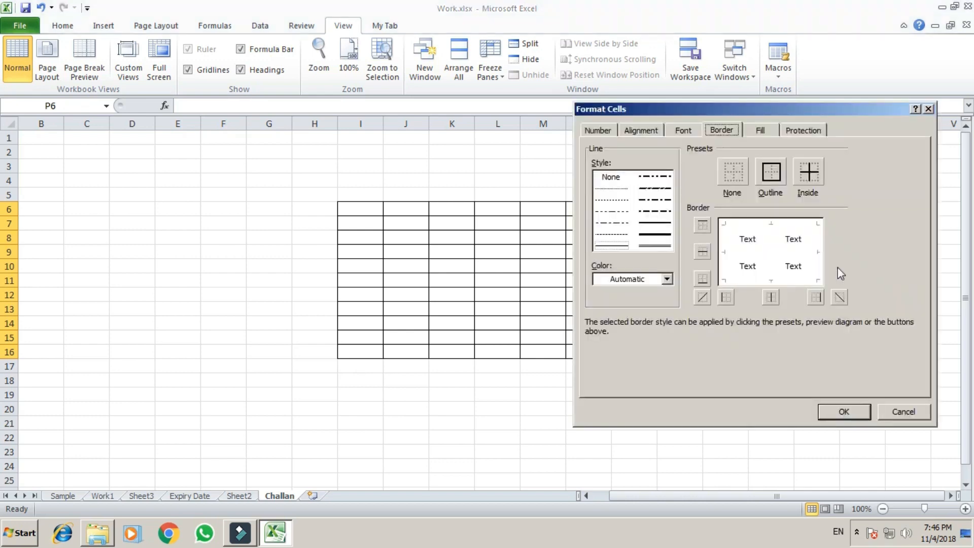
click(626, 246)
click(654, 223)
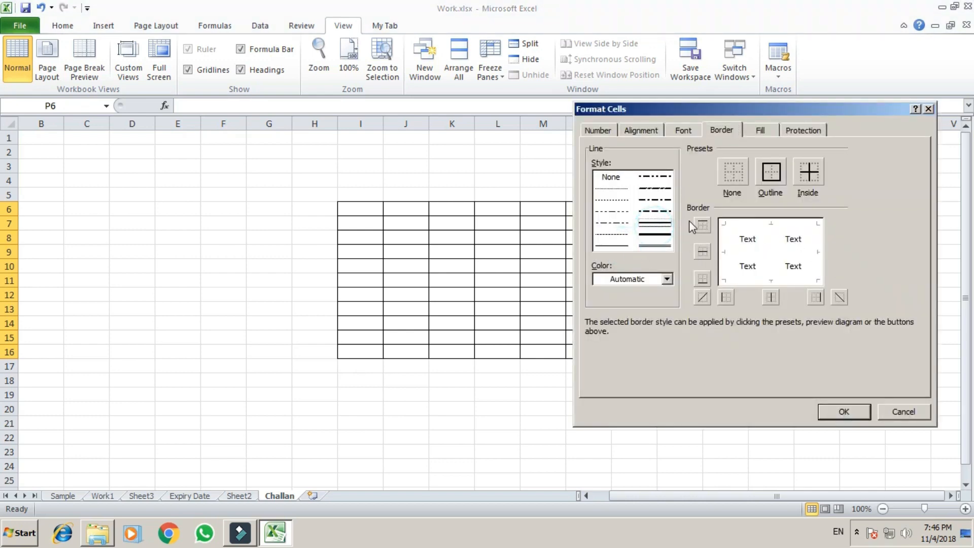
click(724, 258)
click(818, 269)
click(772, 269)
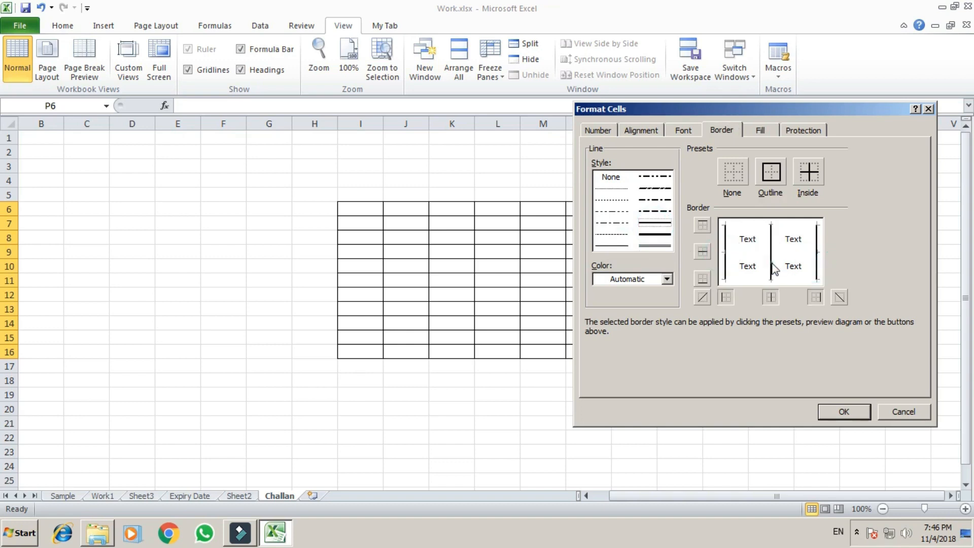
click(855, 418)
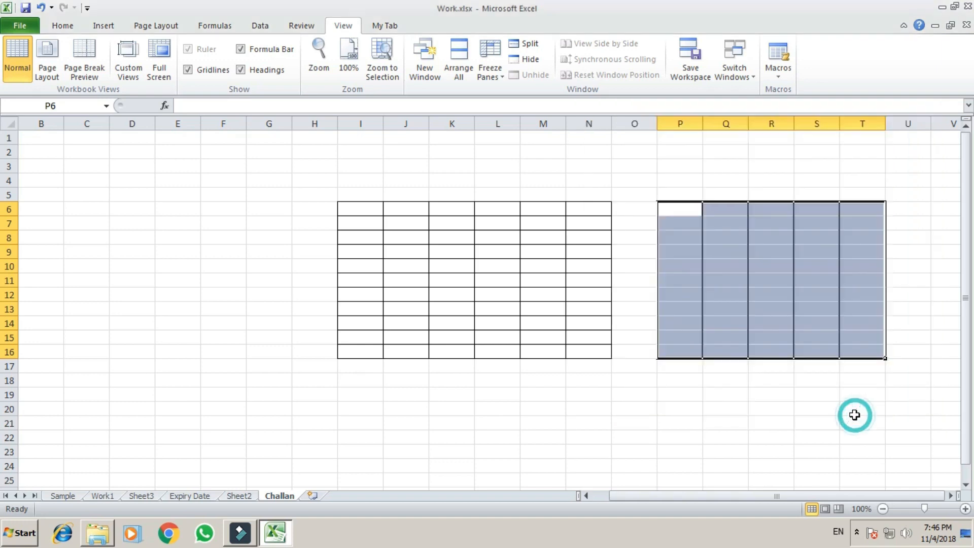
click(799, 435)
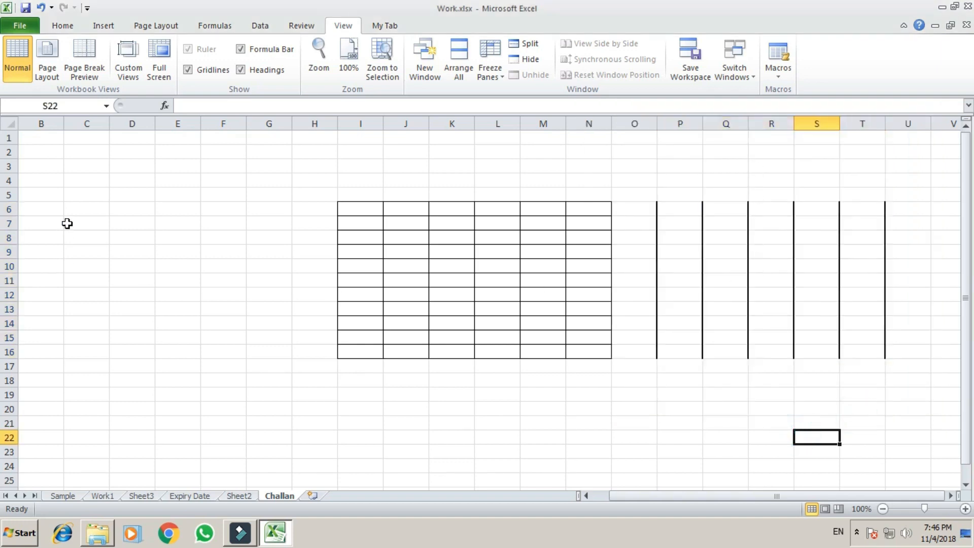
Step: Add thin top, inside horizontal and bottom borders to C7:G17
drag(70, 222, 264, 375)
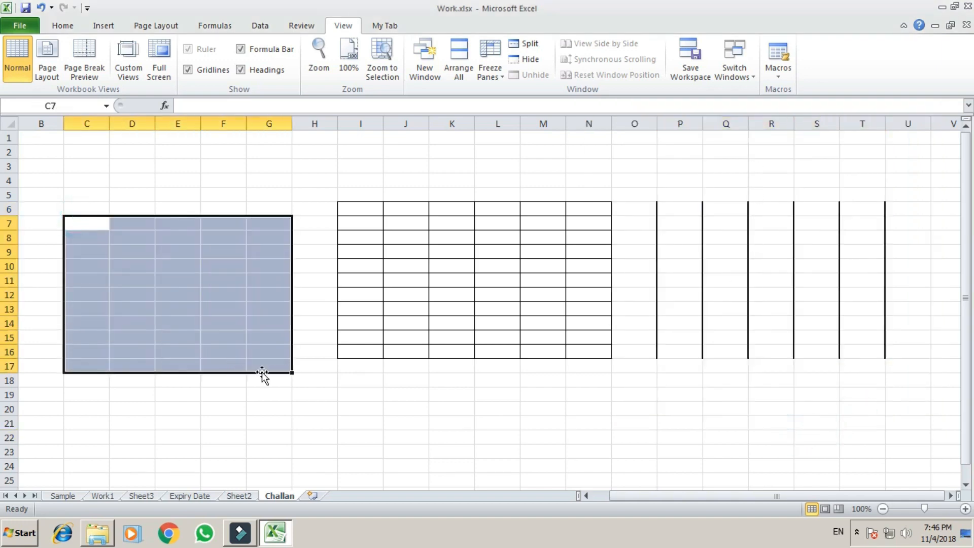
key(ctrl+1)
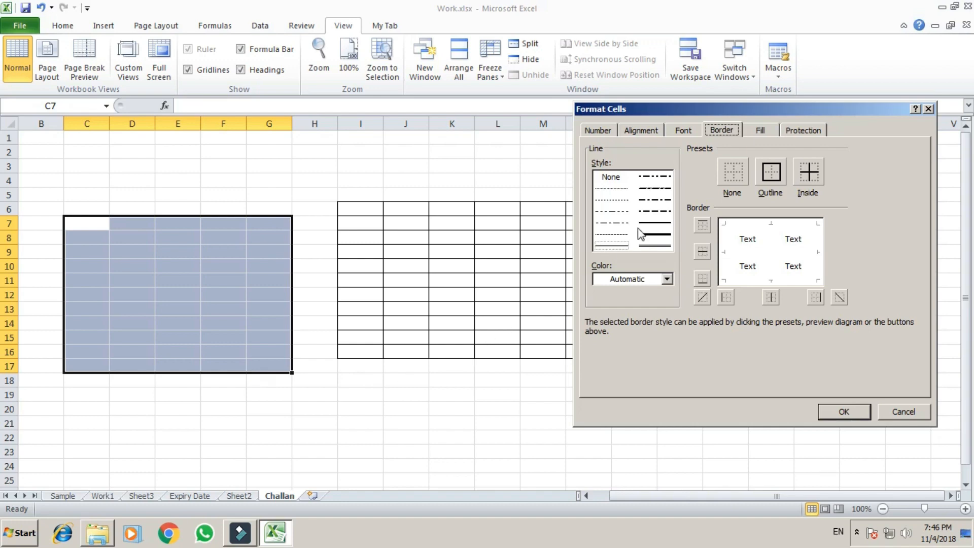
click(623, 246)
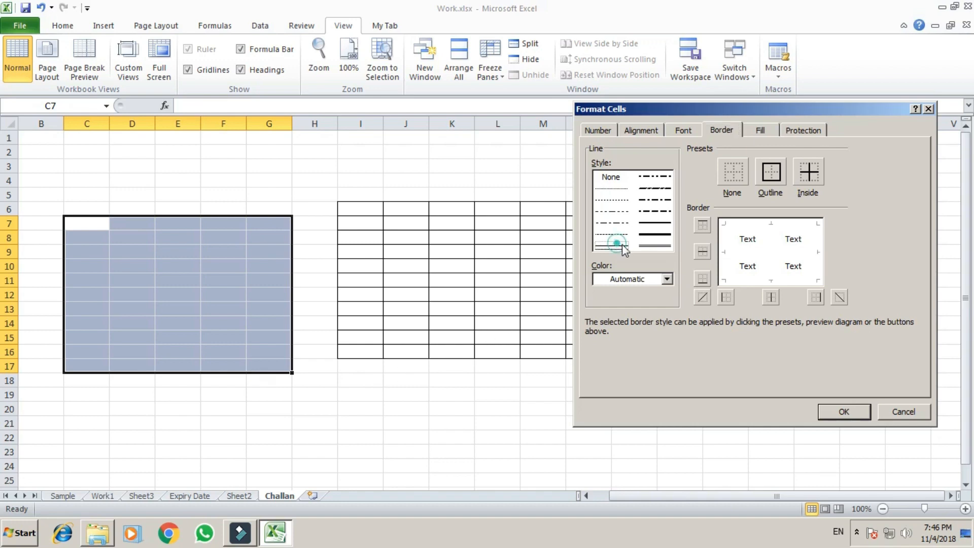
click(766, 223)
click(752, 252)
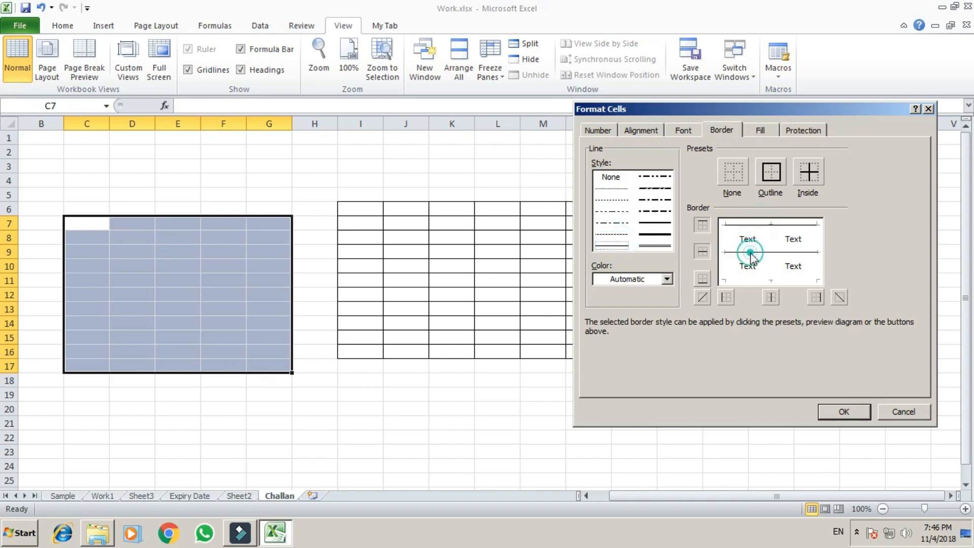
click(756, 279)
click(840, 413)
click(104, 409)
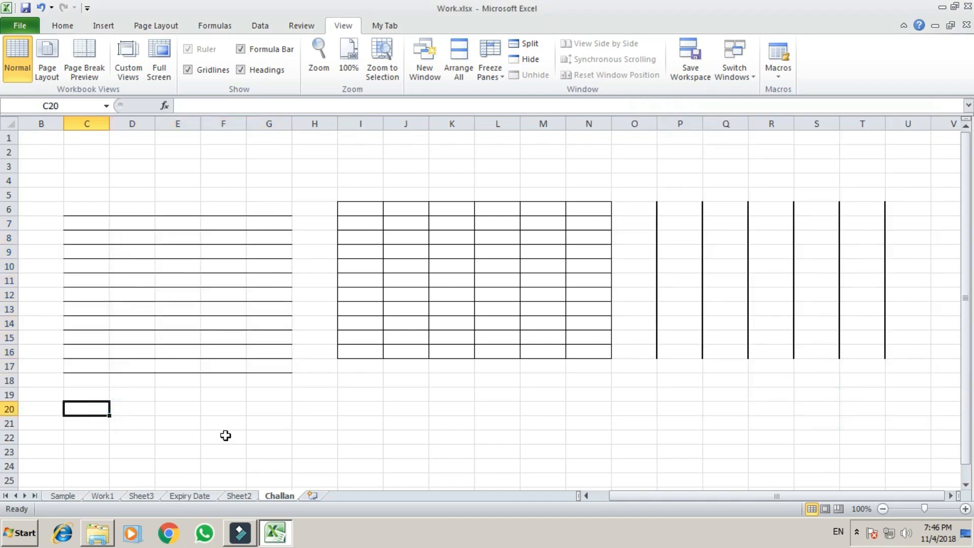
Step: Clear all borders from the sheet, then select H4:O19
key(ctrl+a)
key(ctrl+shift+minus)
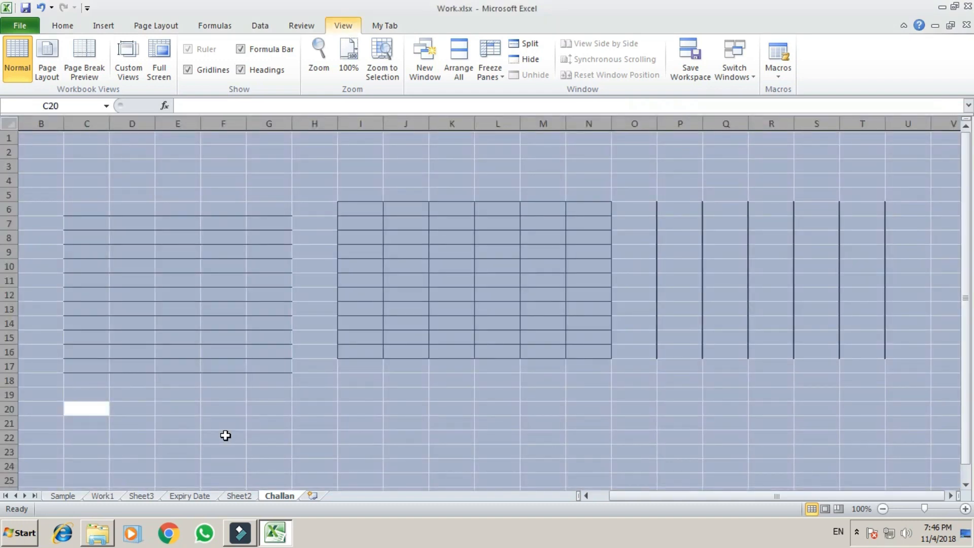
click(375, 321)
drag(295, 177, 636, 396)
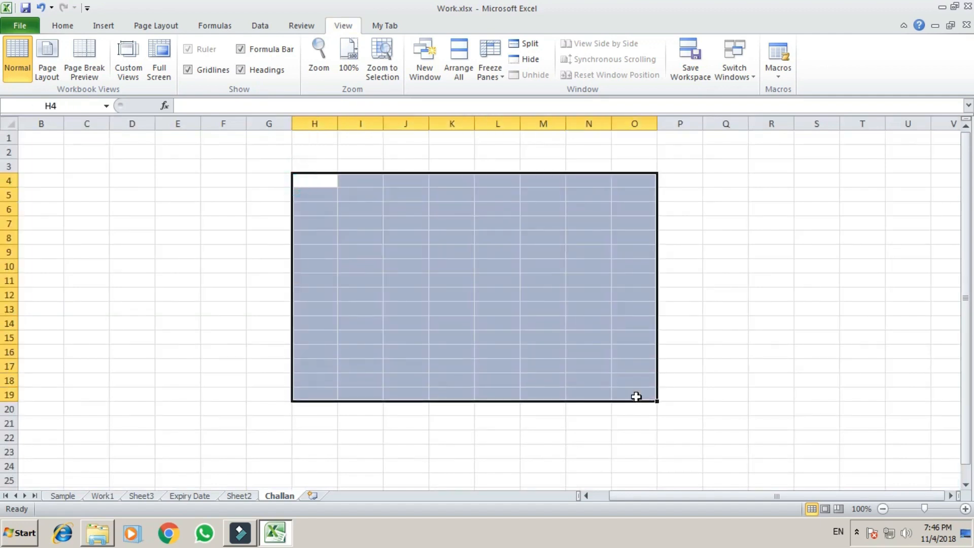
Step: Apply a medium outline and dotted inside horizontal lines to H4:O19
key(ctrl+1)
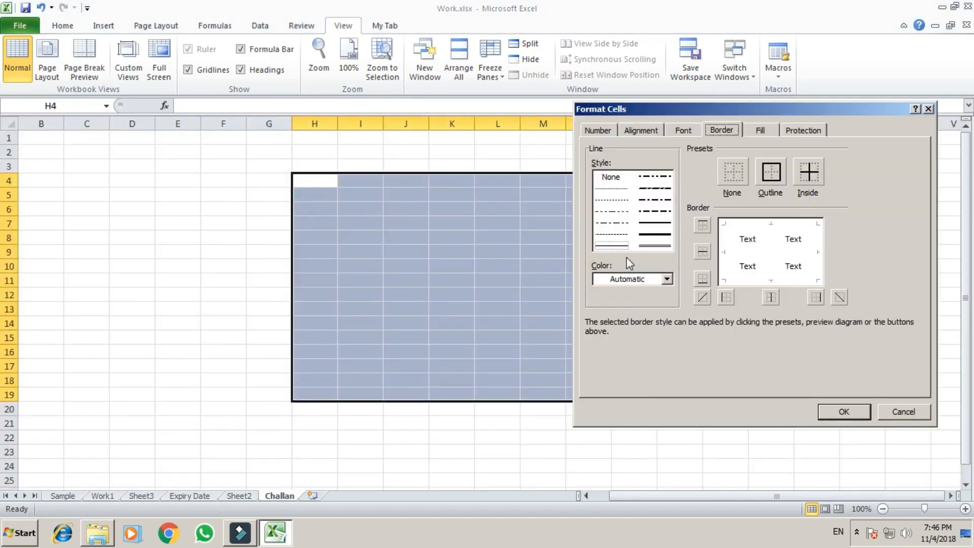
click(658, 223)
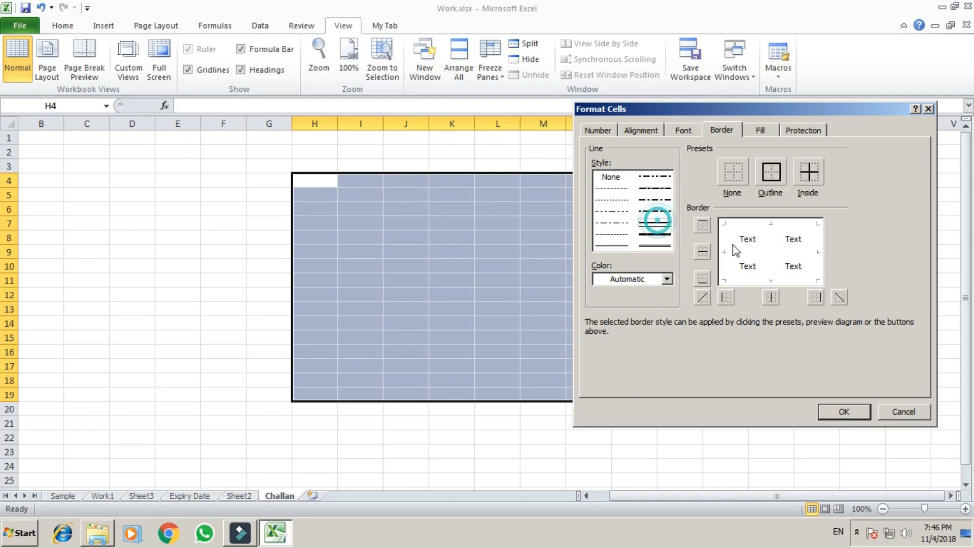
click(773, 175)
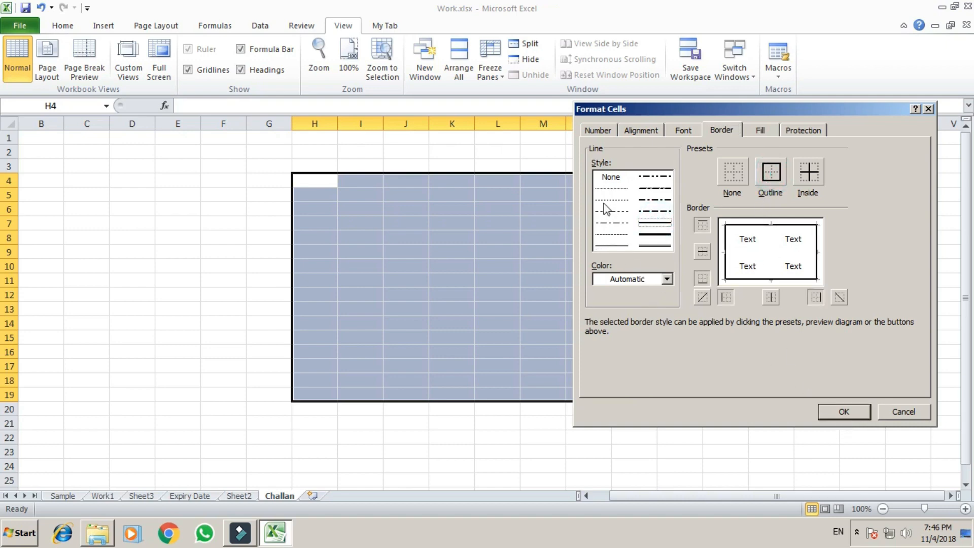
click(610, 187)
click(736, 254)
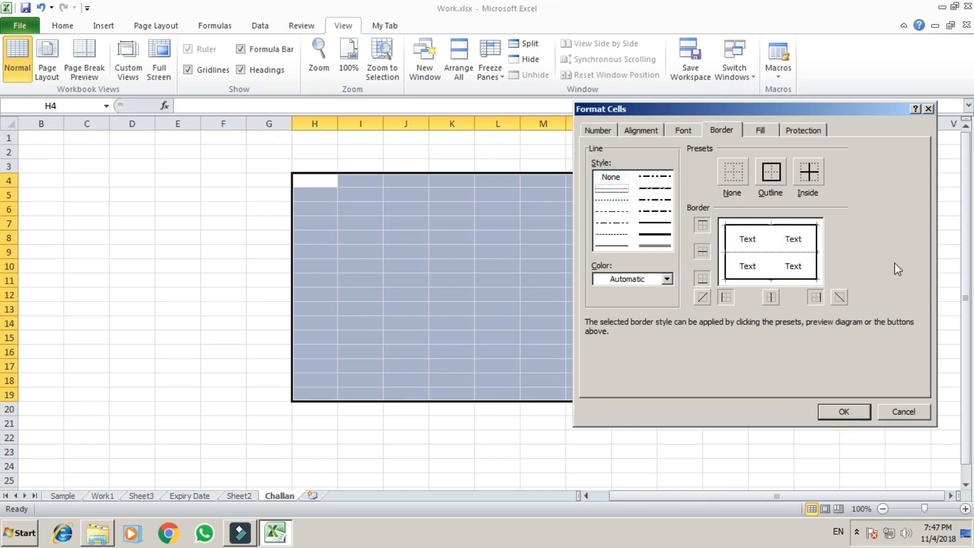
click(857, 410)
click(454, 339)
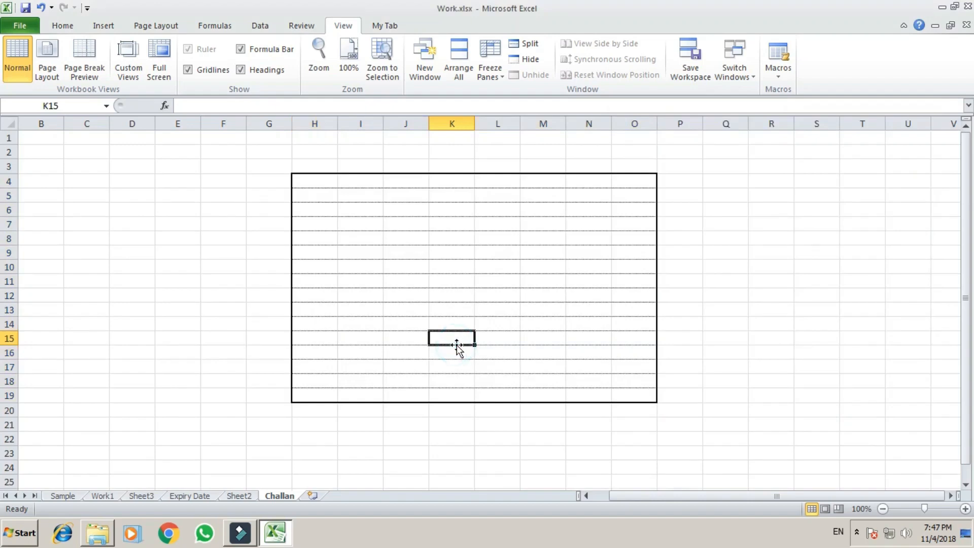
Step: Undo the H4:O19 borders and select H6:O17
key(ctrl+z)
click(306, 208)
key(shift+Down)
key(shift+Down)
key(shift+Down)
key(shift+Down)
key(shift+Down)
key(shift+Down)
key(shift+Down)
key(shift+Down)
key(shift+Down)
key(shift+Down)
key(shift+Down)
key(shift+Right)
key(shift+Right)
key(shift+Right)
key(shift+Right)
key(shift+Right)
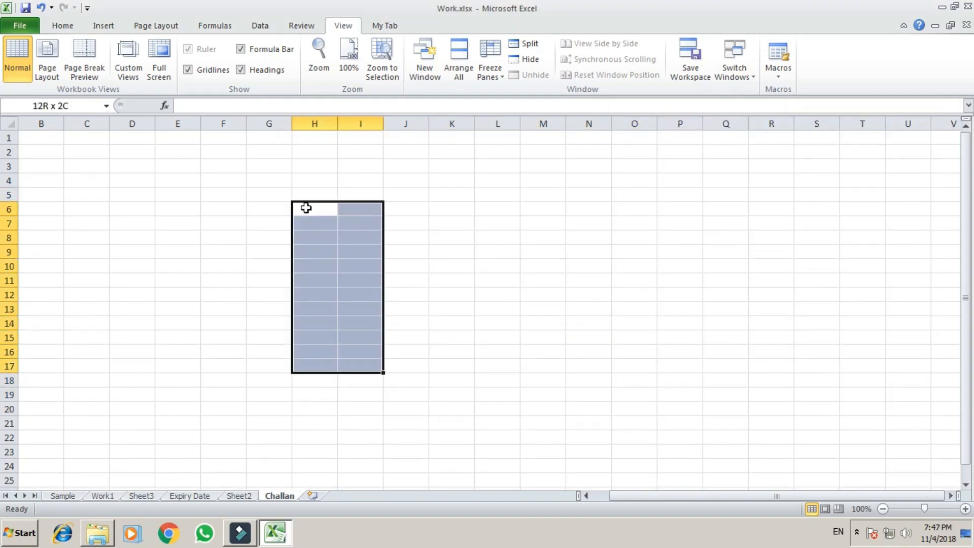
key(shift+Right)
key(shift+Right)
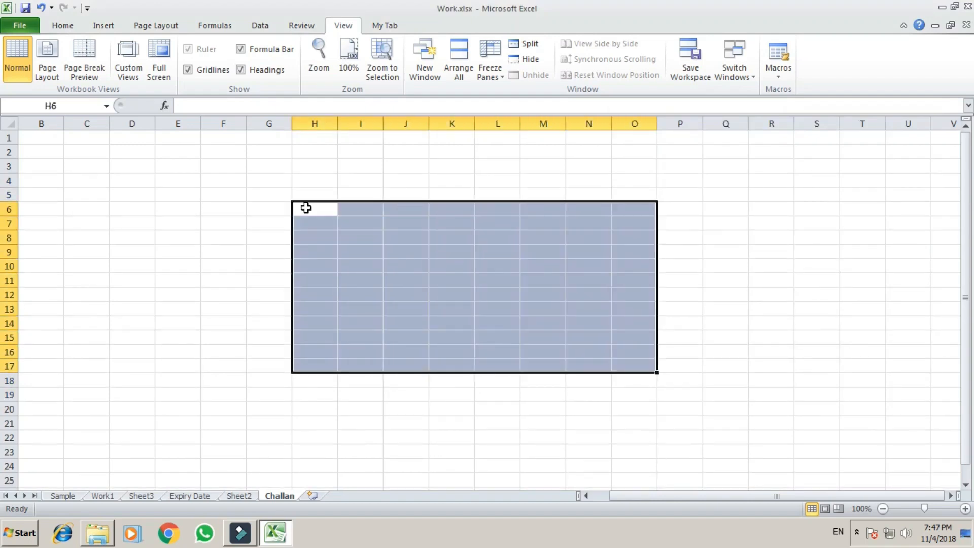
Step: Give H6:O17 a medium outline, thin inside vertical lines and dotted inside horizontal lines
key(ctrl+1)
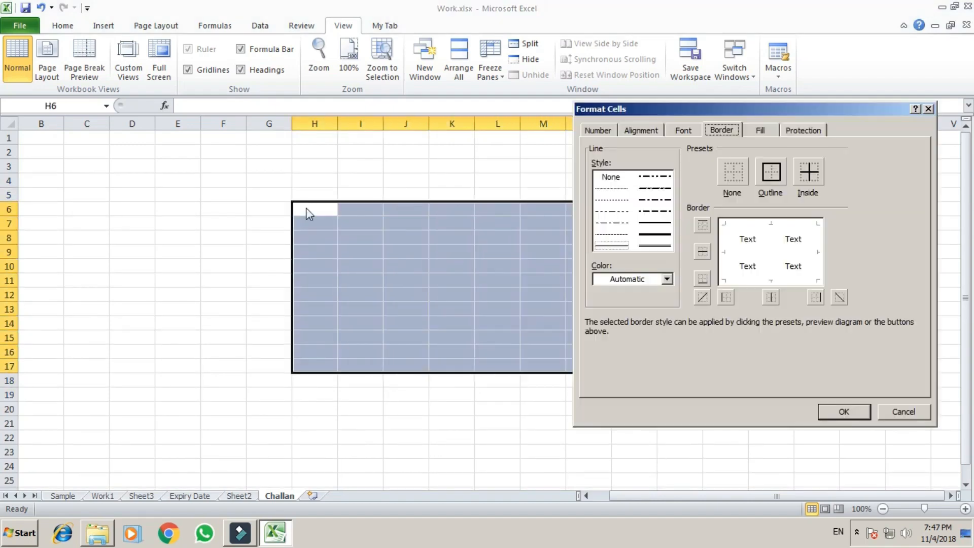
click(654, 223)
click(770, 173)
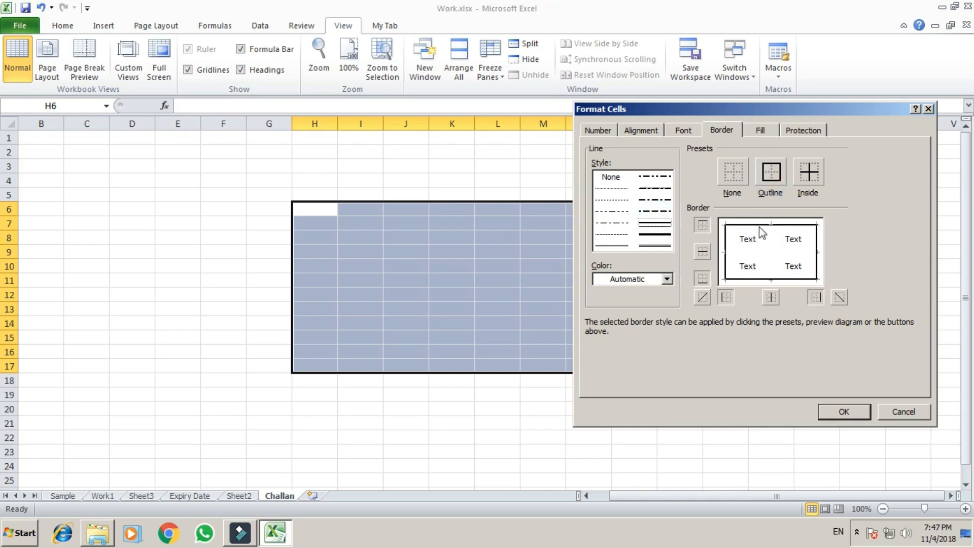
click(611, 245)
click(769, 254)
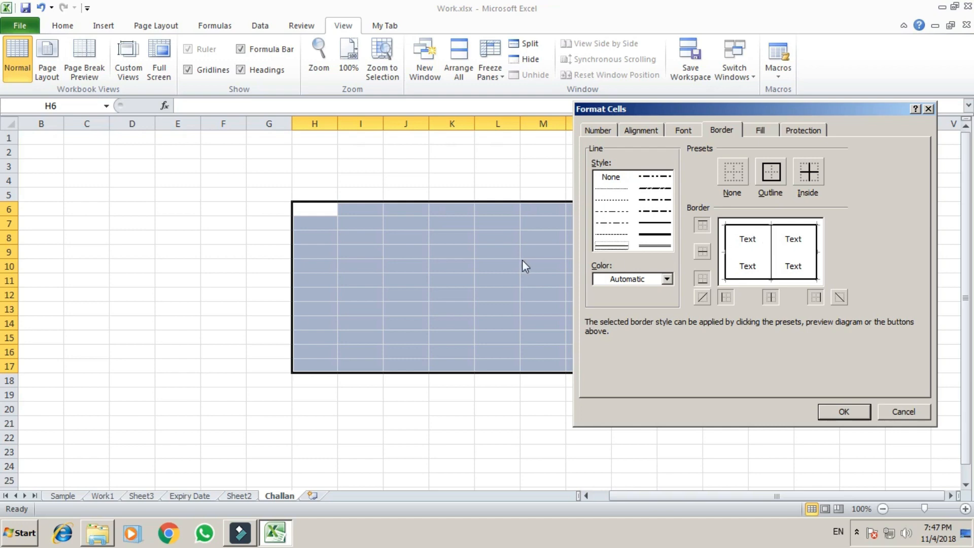
click(608, 189)
click(738, 251)
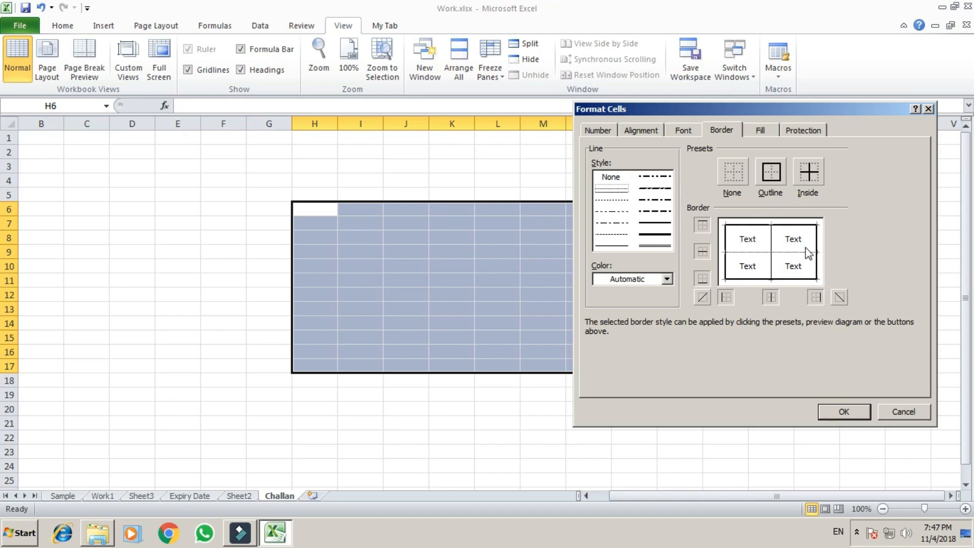
click(842, 412)
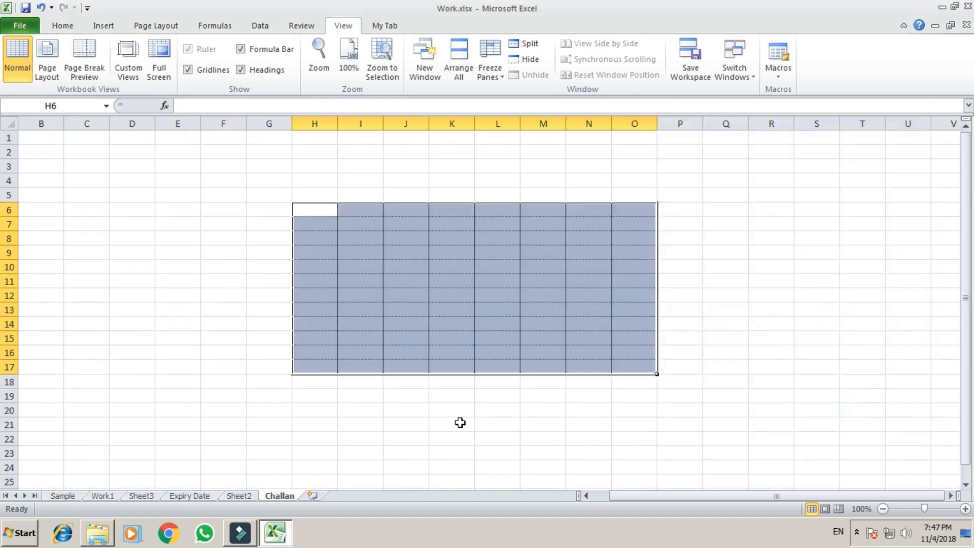
click(459, 423)
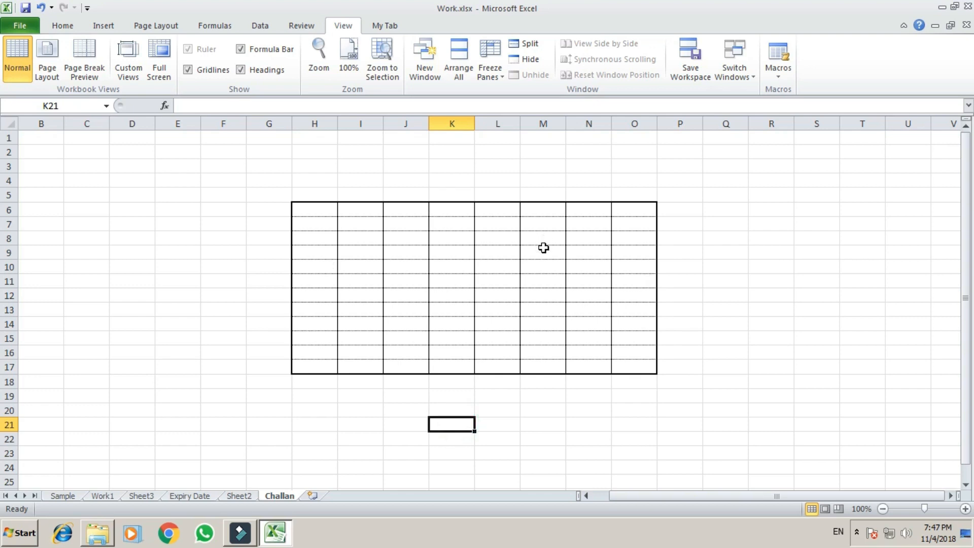
Step: Select H6:O17 and open its border settings, then cancel without changes
drag(720, 209, 857, 366)
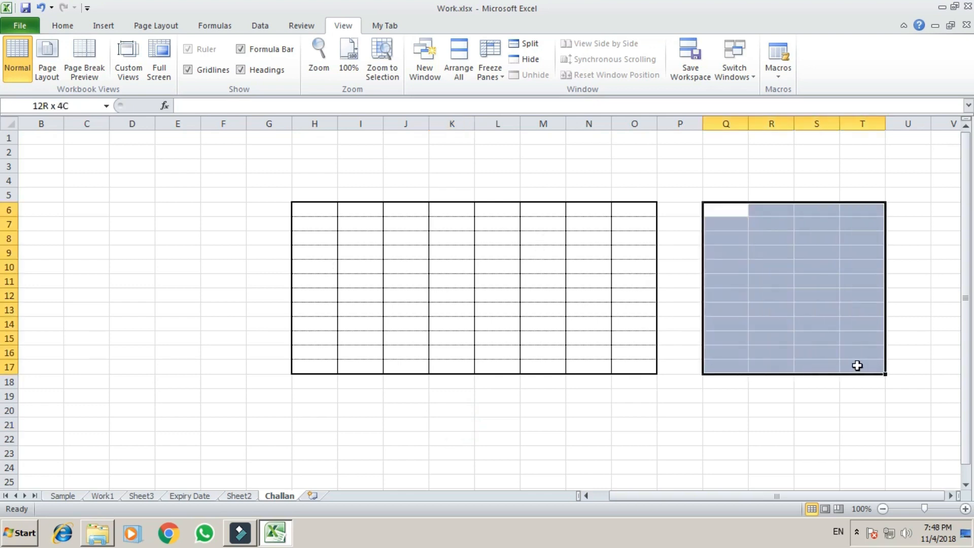
click(524, 323)
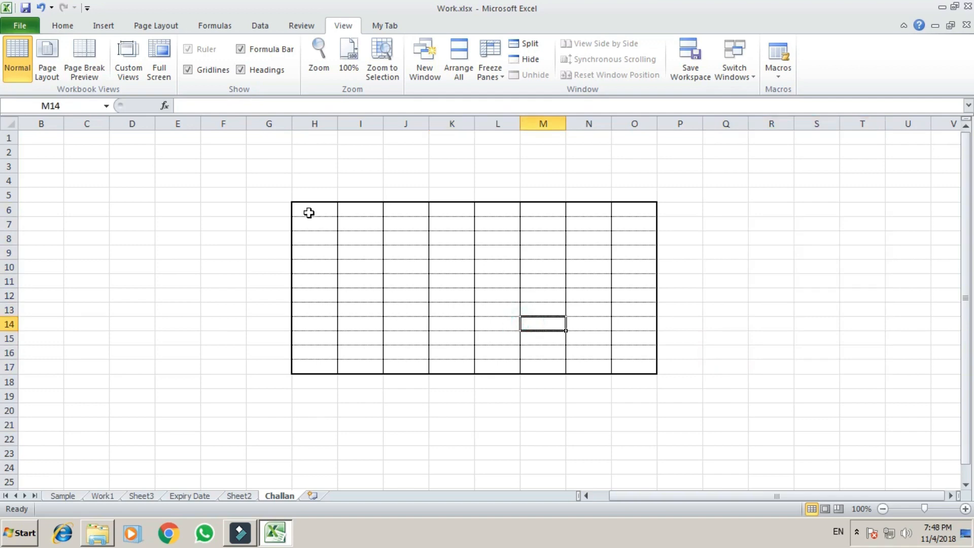
drag(309, 212, 629, 360)
key(ctrl+1)
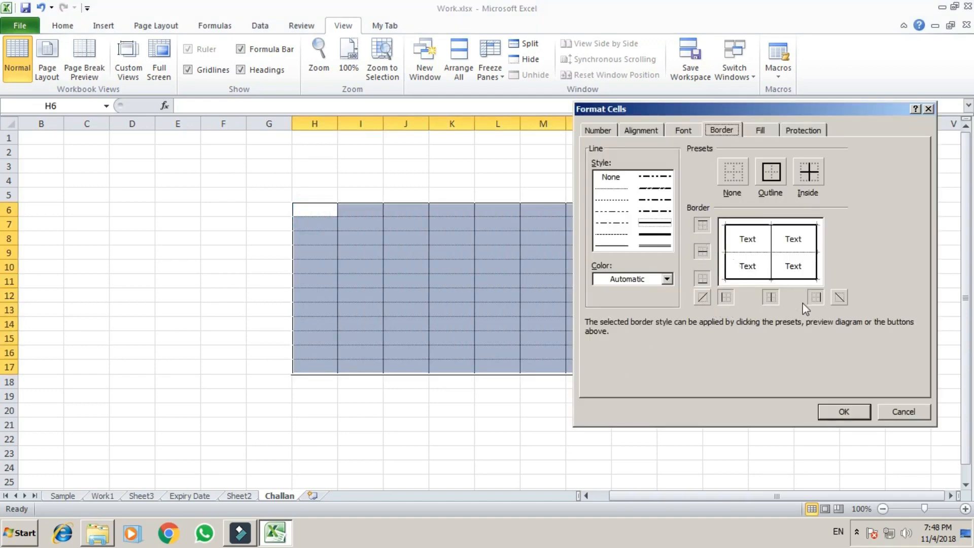
click(737, 175)
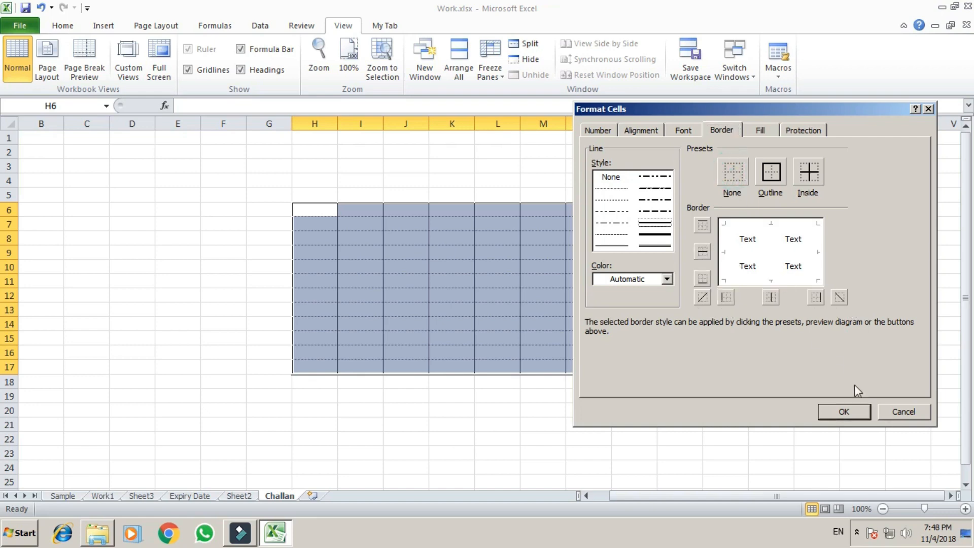
click(908, 419)
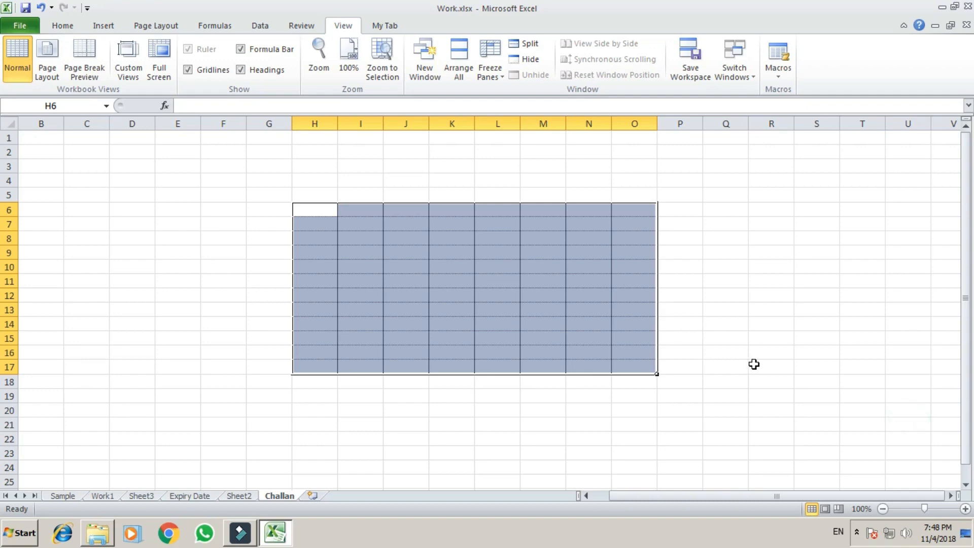
Step: Remove the dotted row lines from H6:O17, then reselect the table
key(ctrl+1)
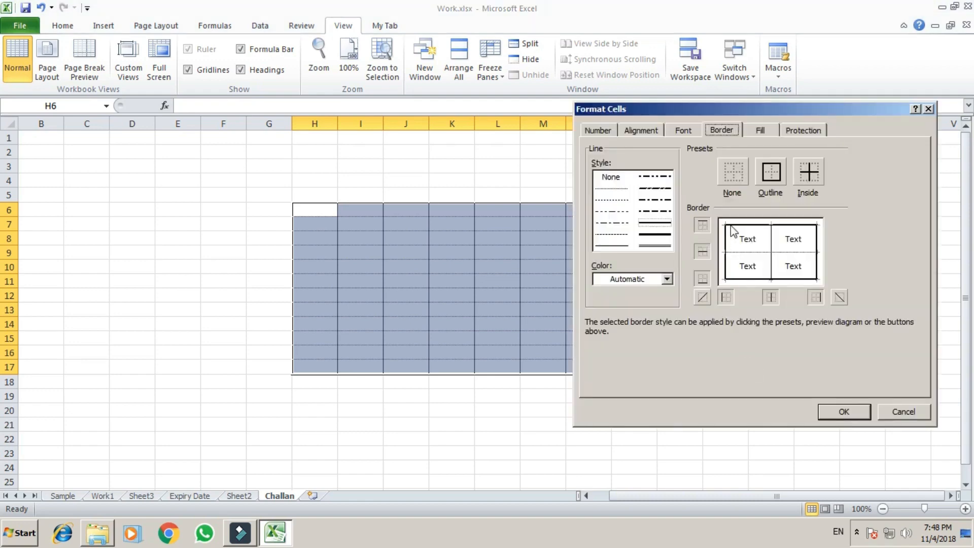
click(752, 252)
click(851, 411)
click(473, 420)
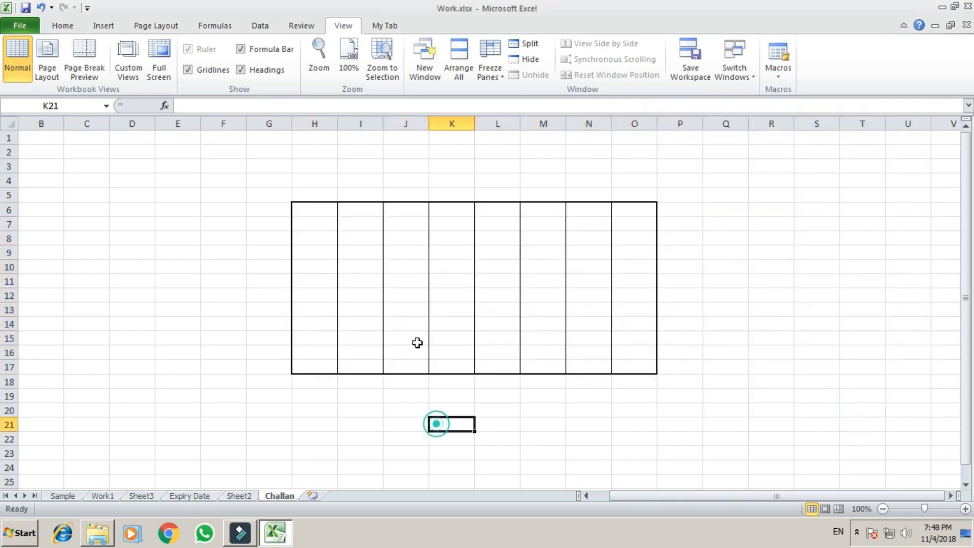
click(305, 210)
drag(304, 210, 635, 363)
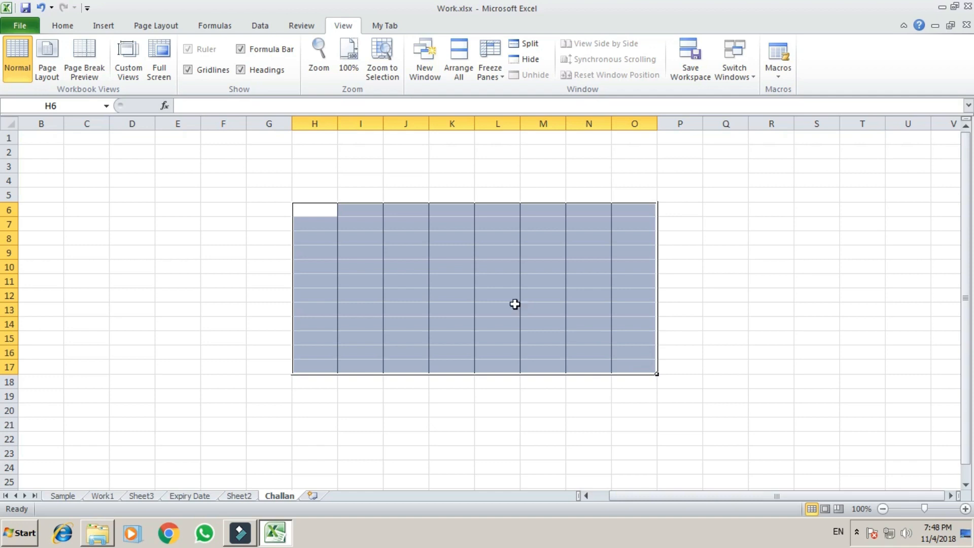
Step: Add dotted inside horizontal border lines between the rows of H6:O17
key(ctrl+1)
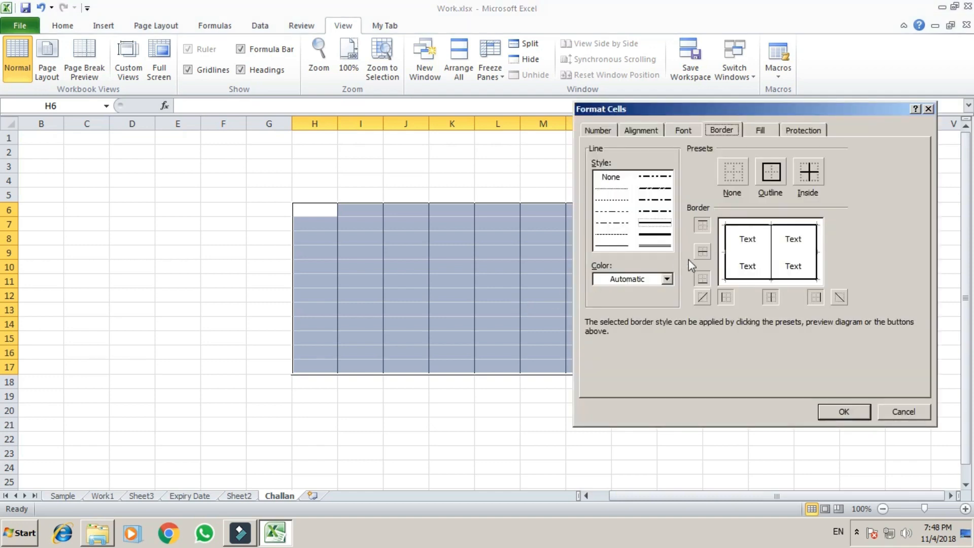
click(612, 188)
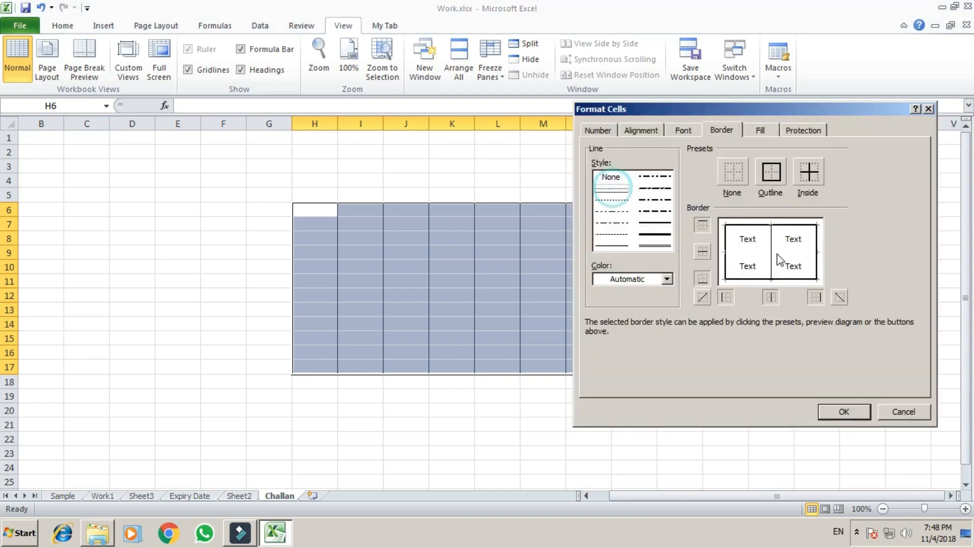
click(744, 251)
click(844, 412)
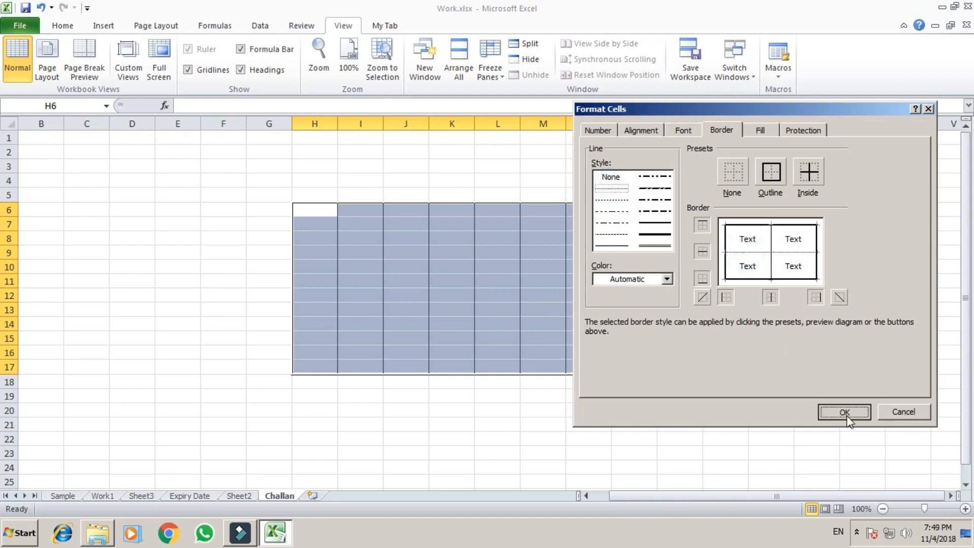
click(745, 395)
click(544, 408)
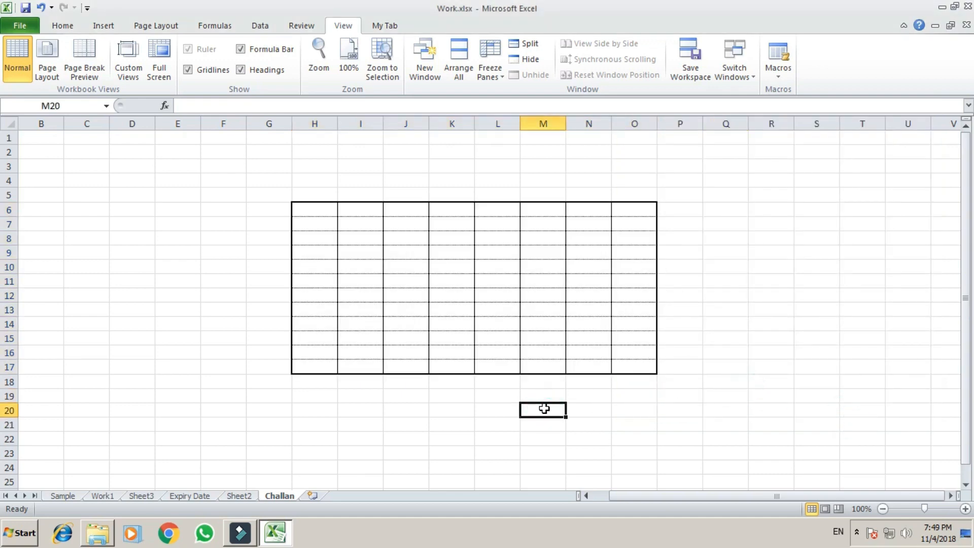
Step: Hide the Challan sheet's gridlines with the W, V, G shortcut and check the bordered table
key(w)
key(v)
key(g)
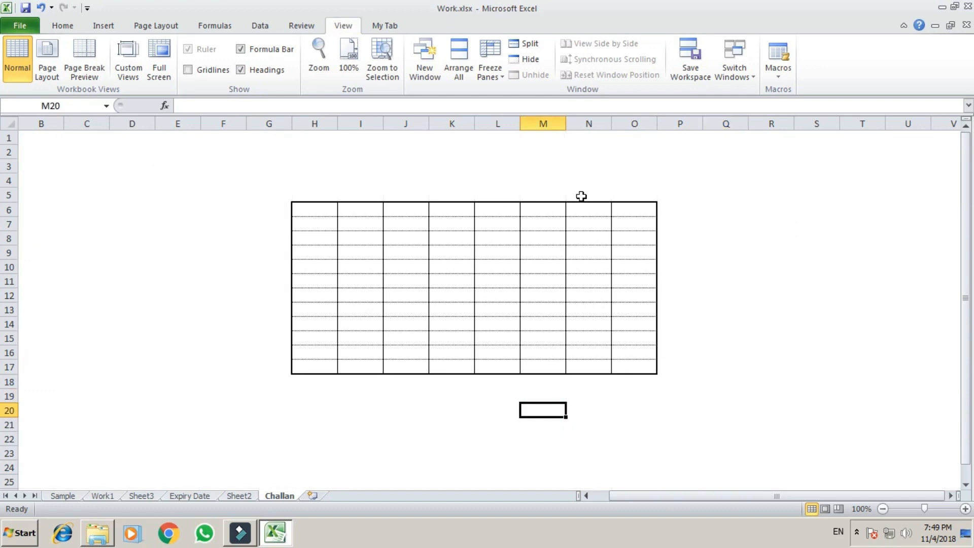
click(336, 439)
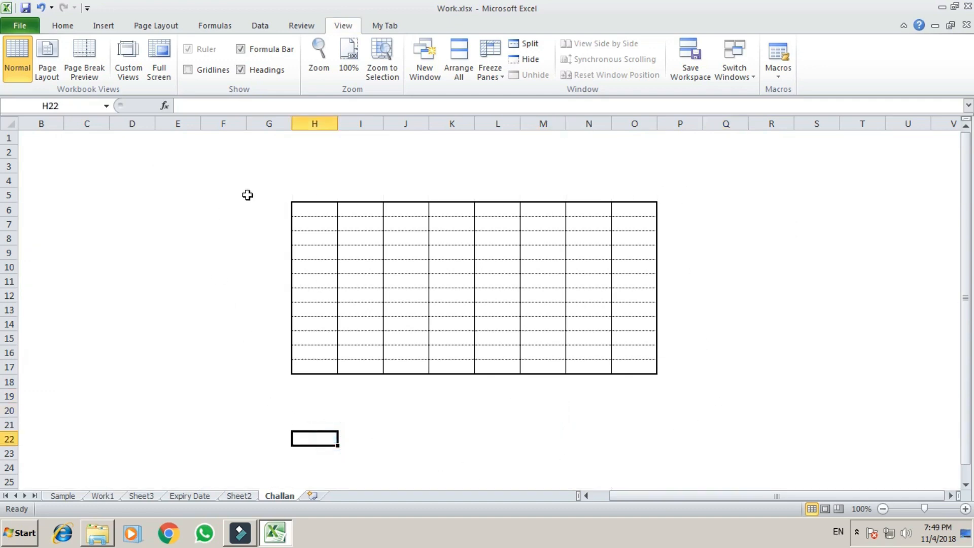
click(822, 366)
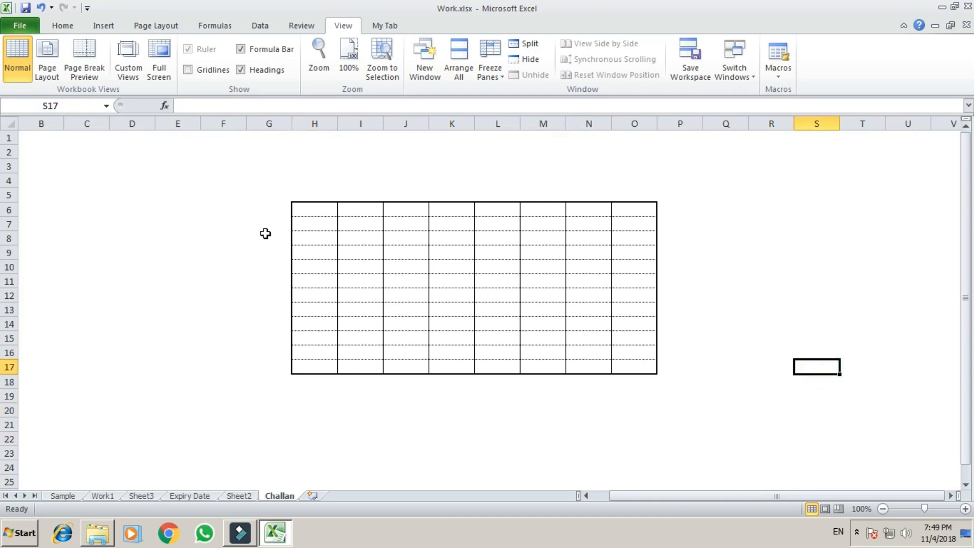